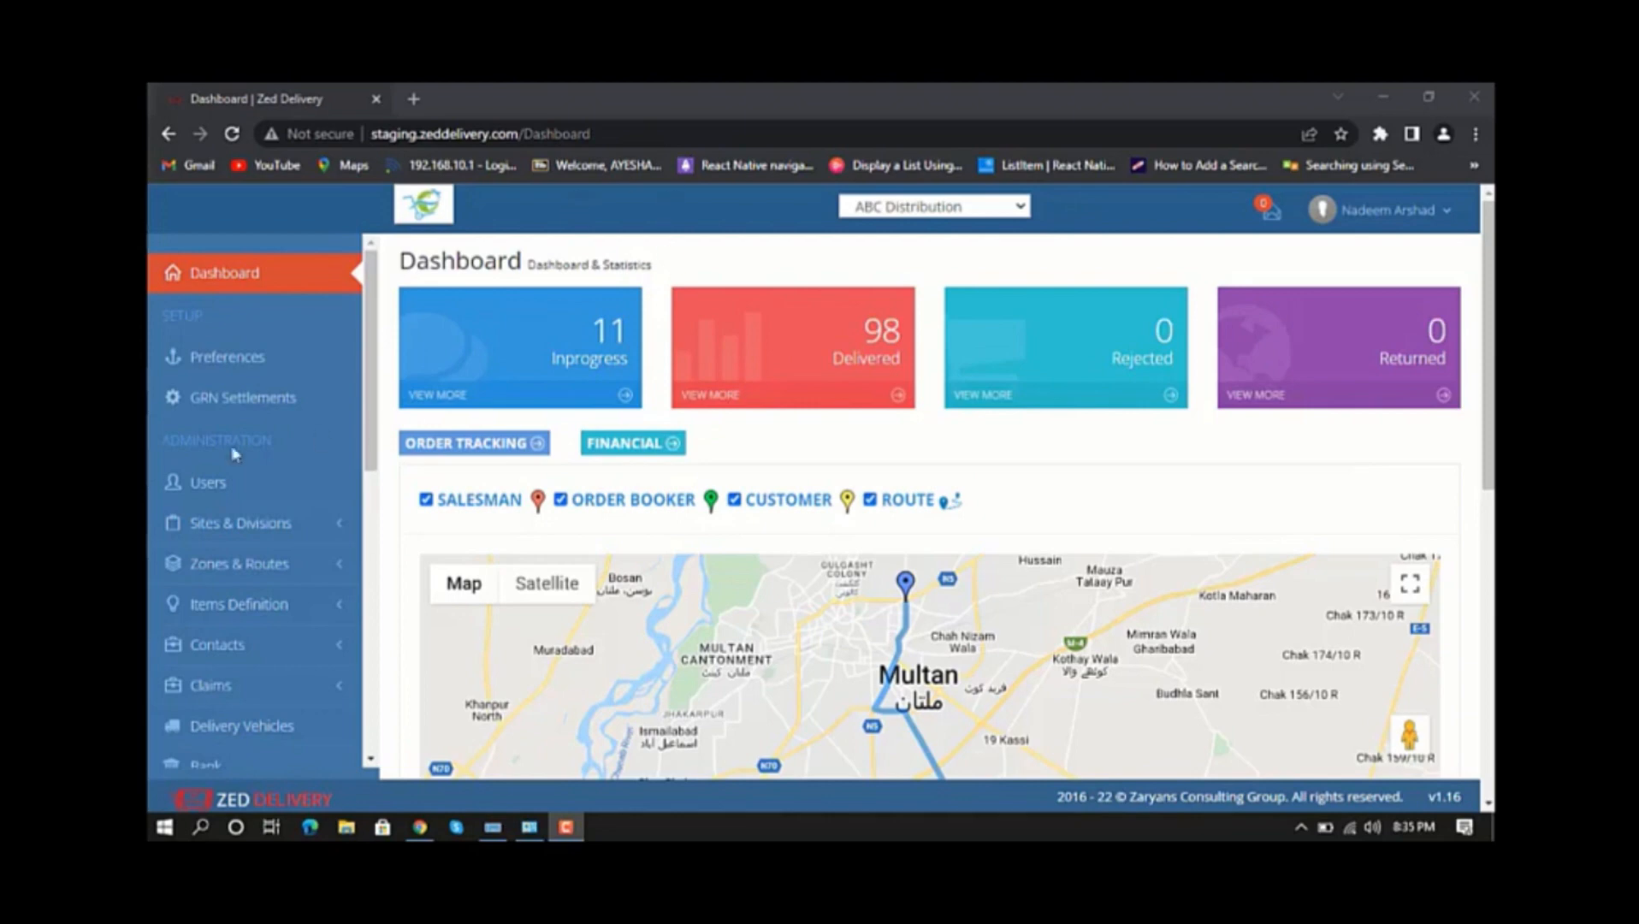
Open the payment vouchers list under the financial vouchers and start a new payment voucher.
scroll(282, 455, down, 1)
scroll(283, 455, down, 2)
scroll(282, 455, down, 4)
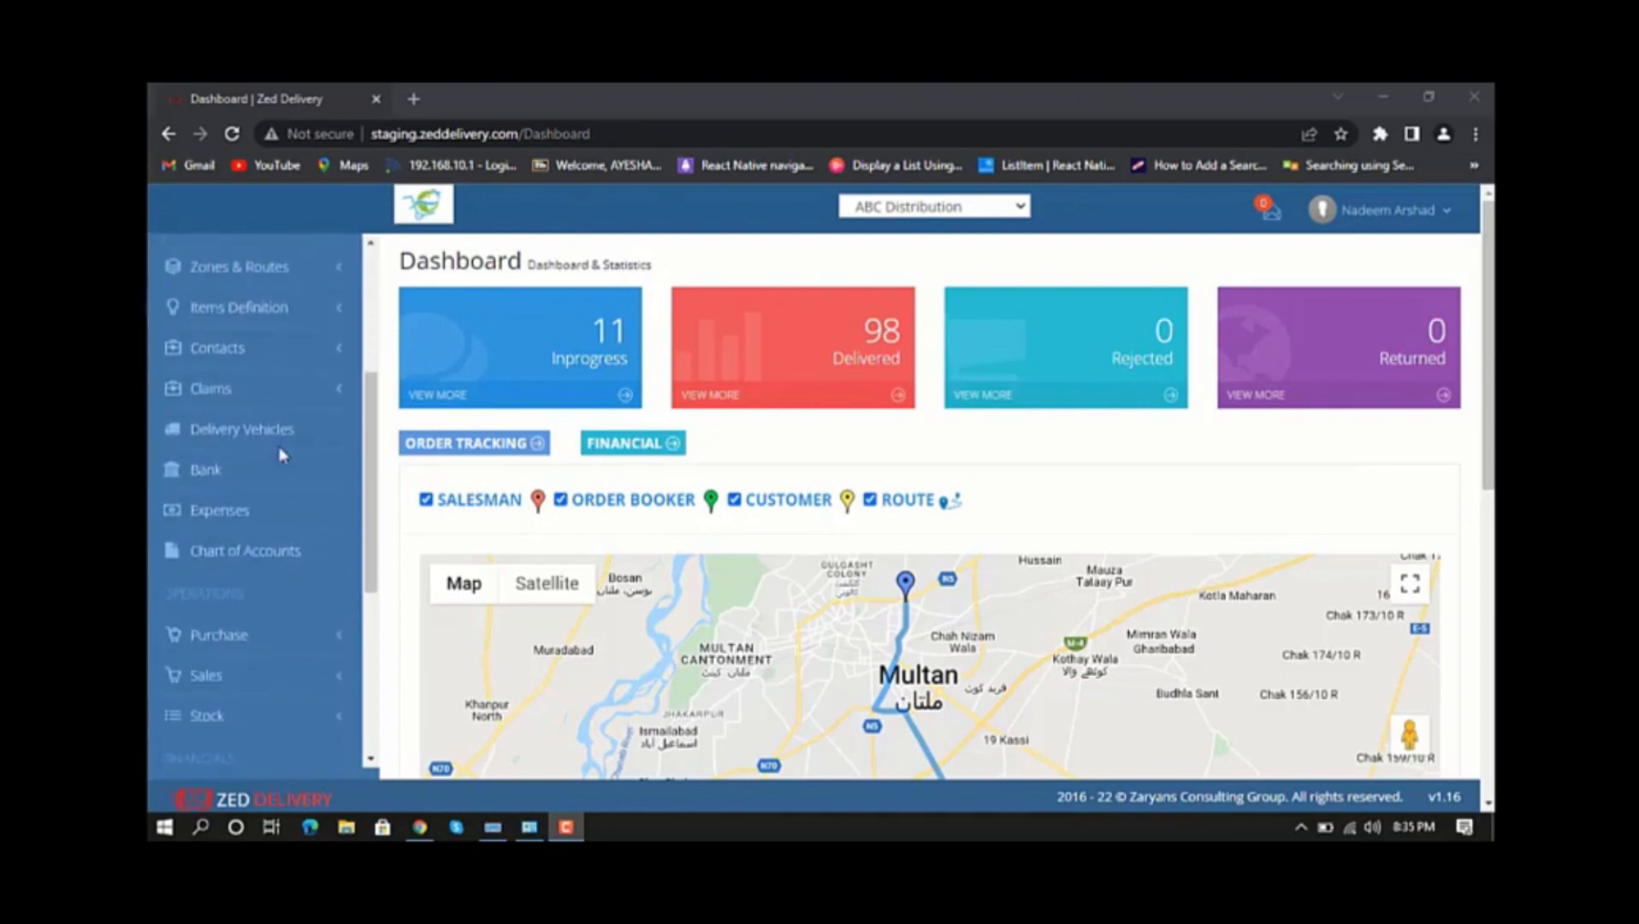
click(310, 612)
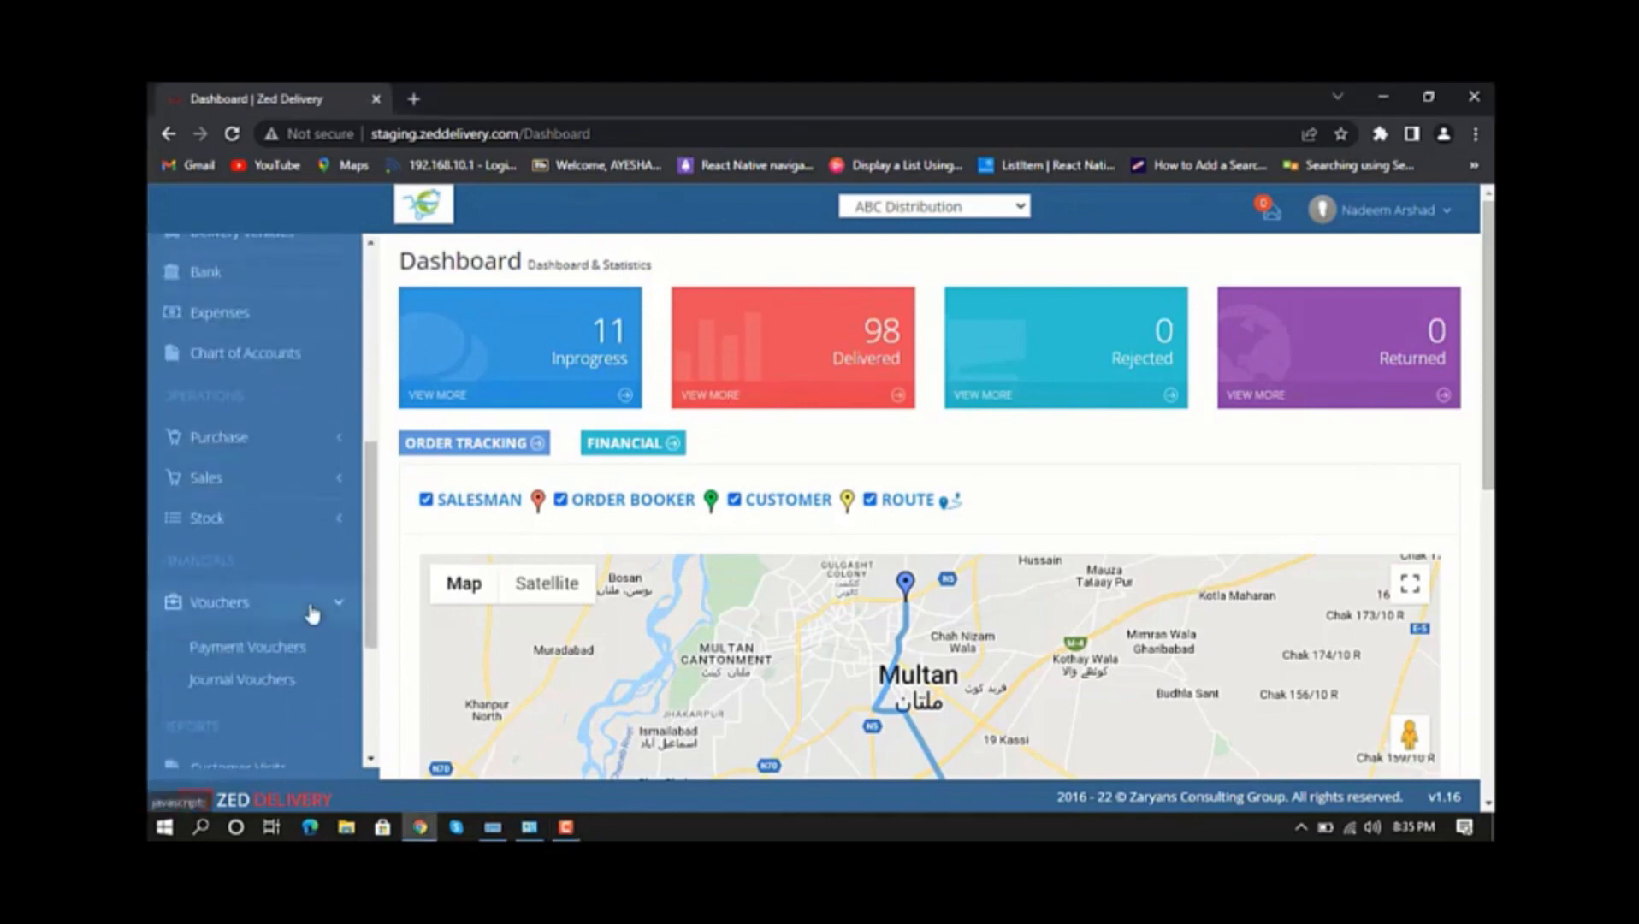
scroll(304, 552, down, 2)
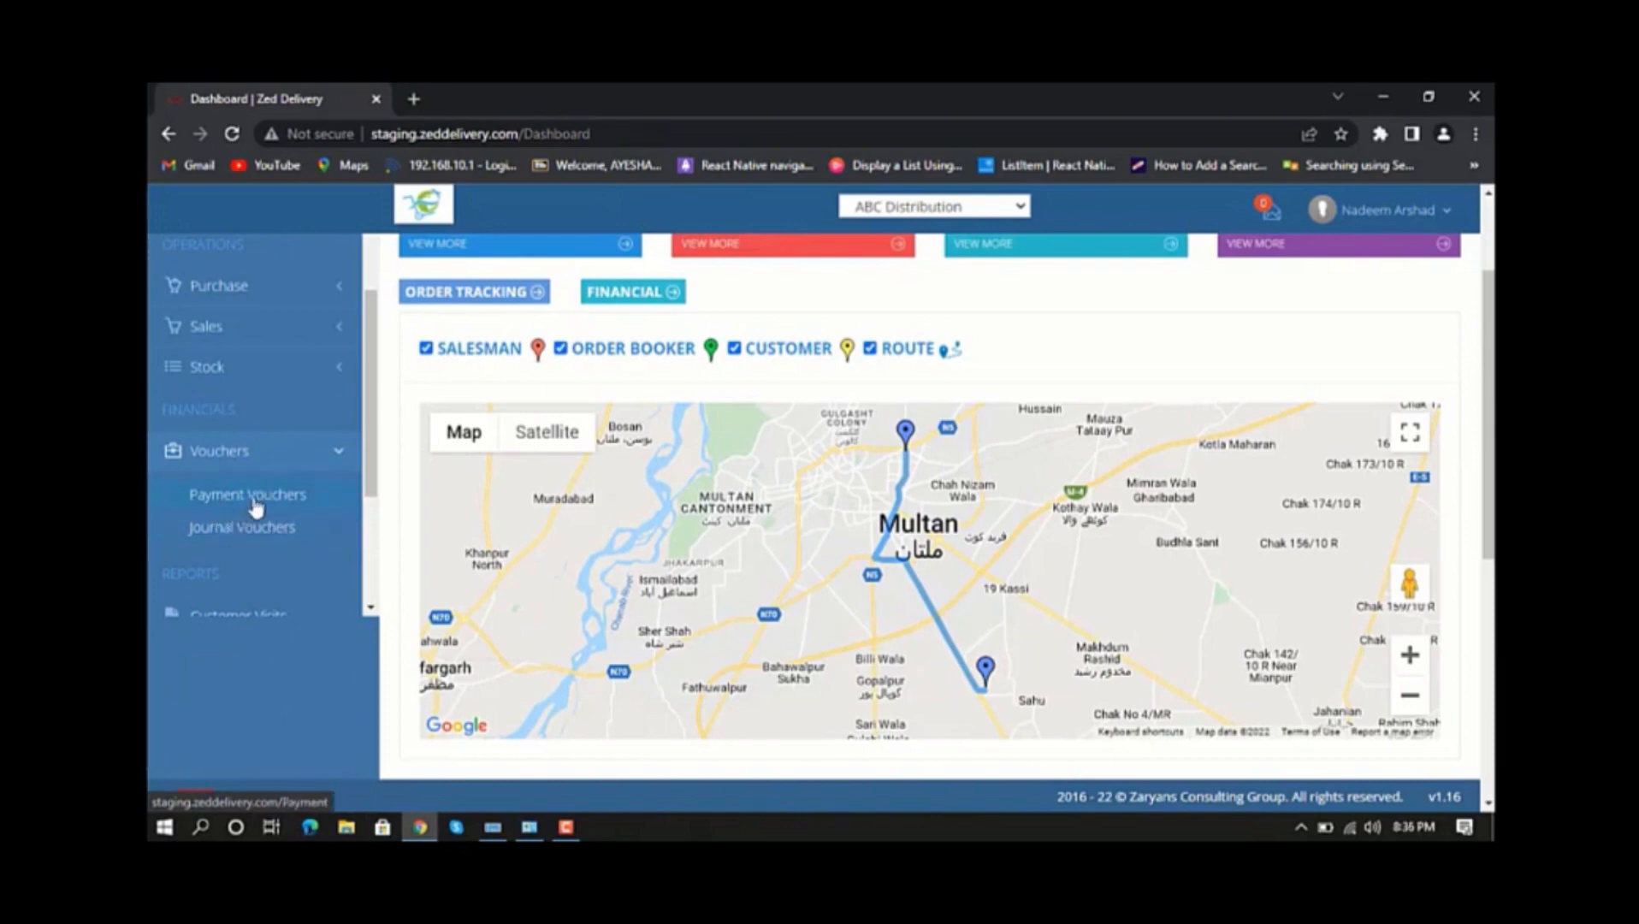
click(255, 507)
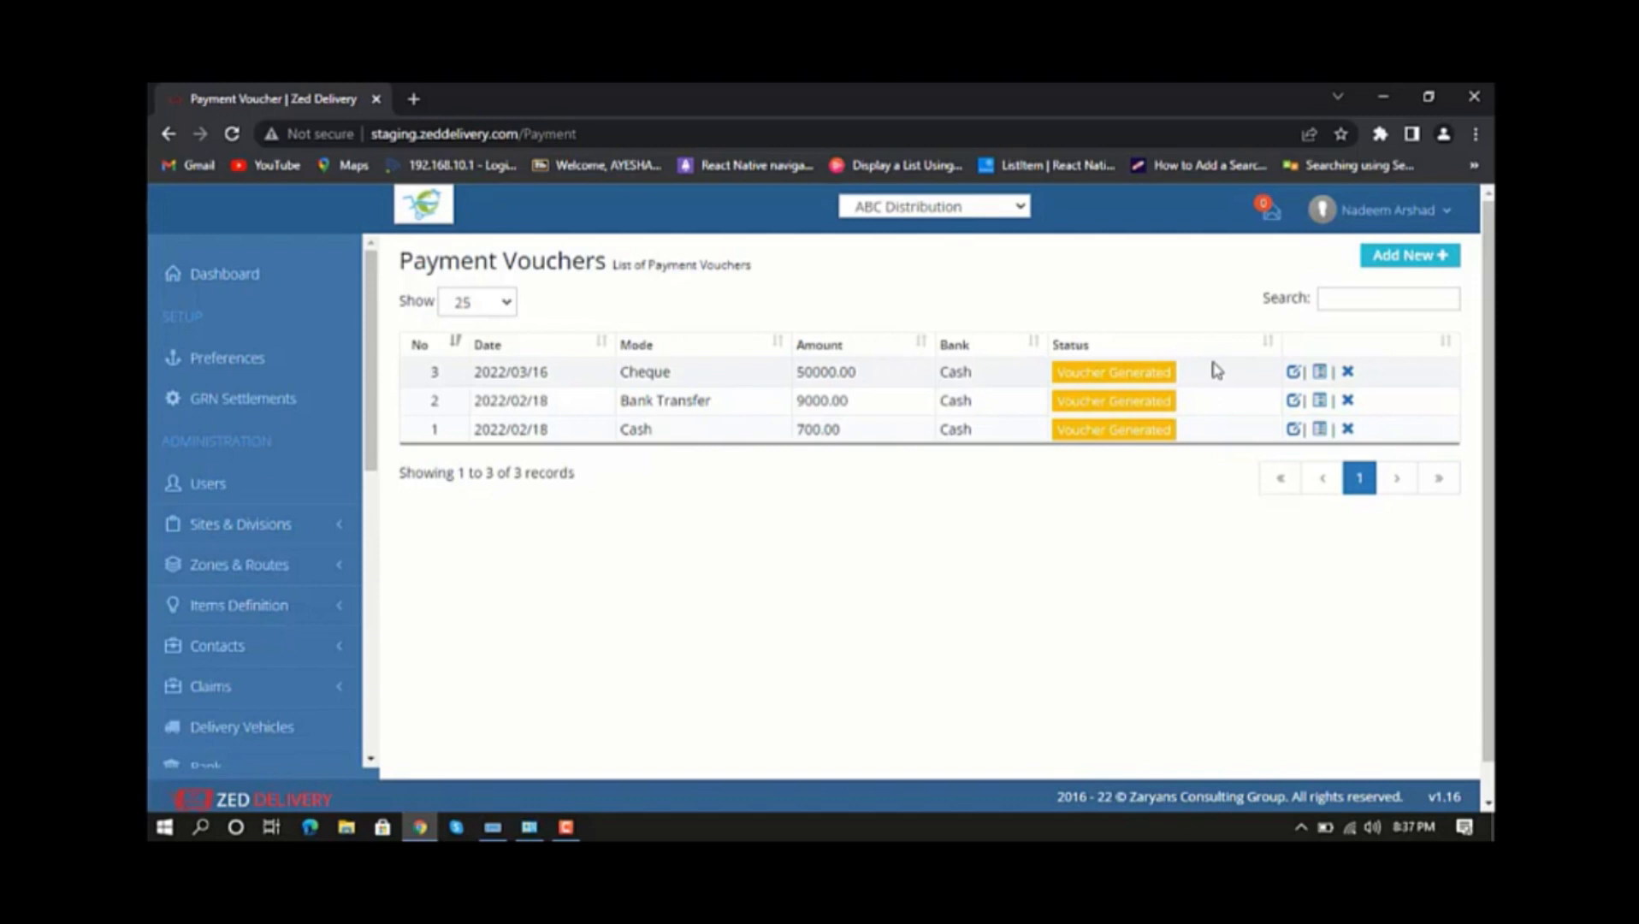
click(1399, 265)
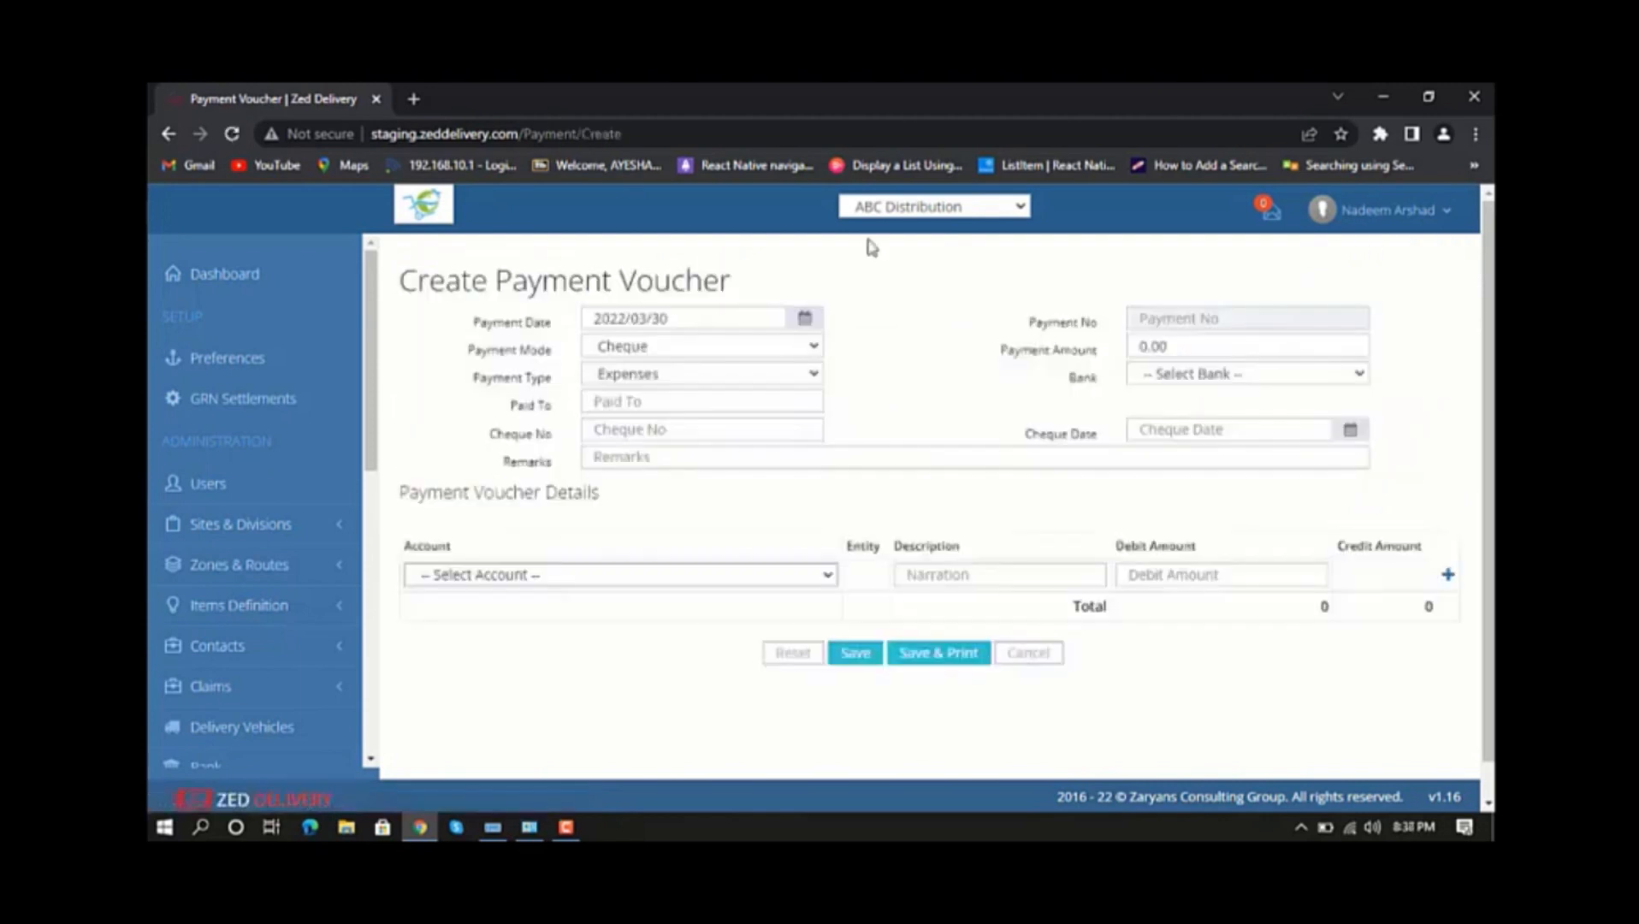
Set the payment date to 2022/03/30, the payment mode to Cheque and the payment amount to 3000.
click(804, 325)
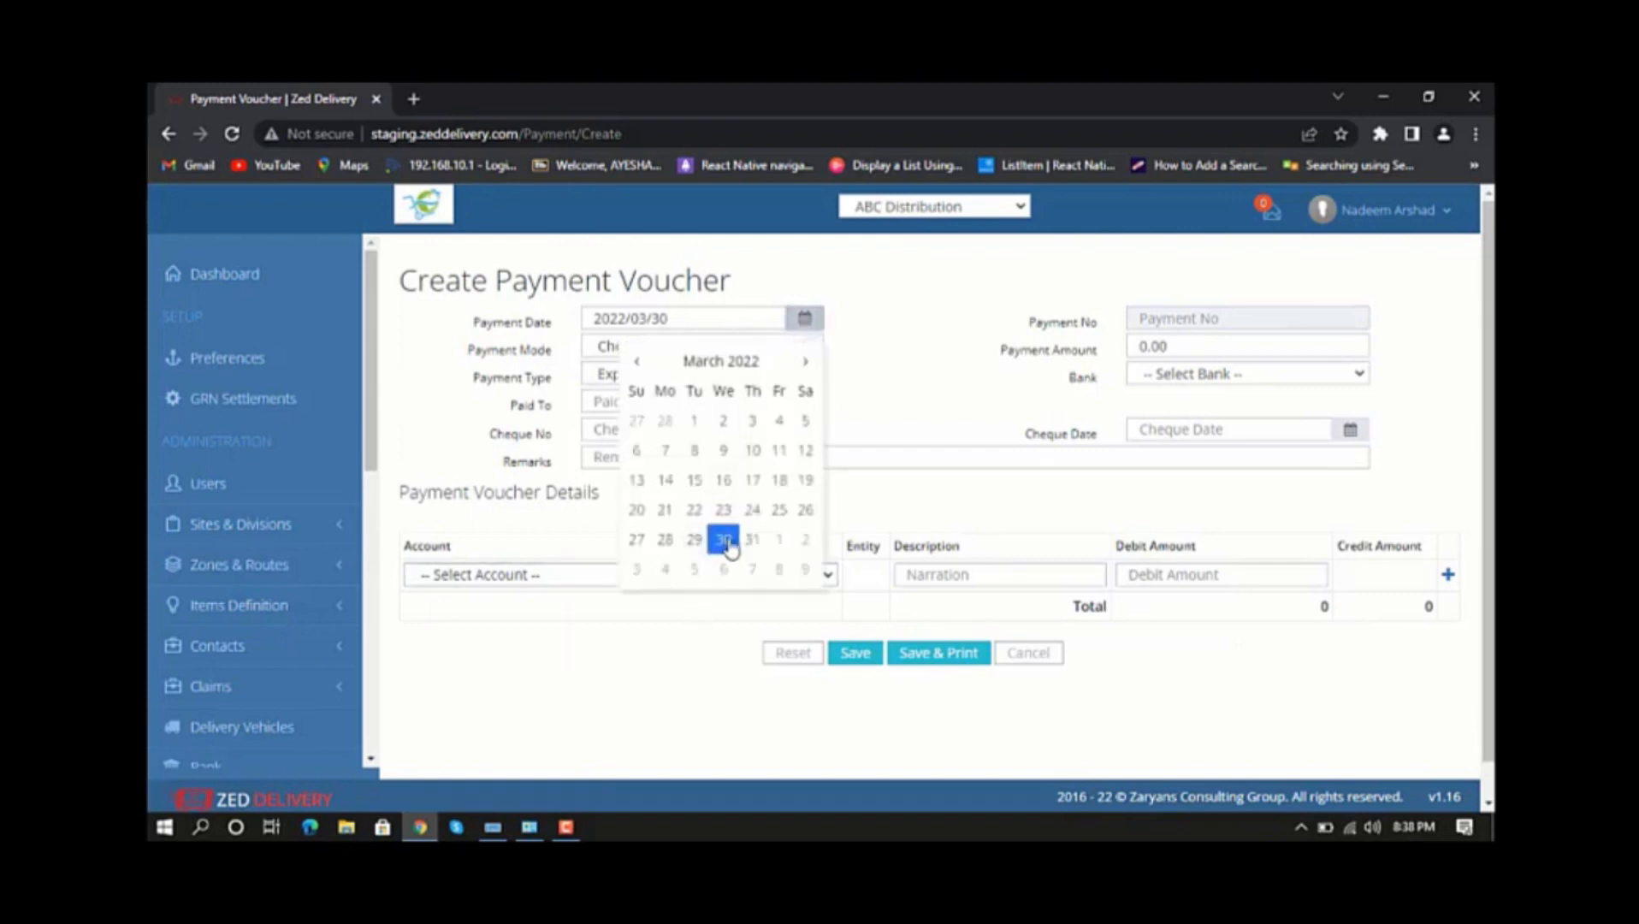
click(723, 538)
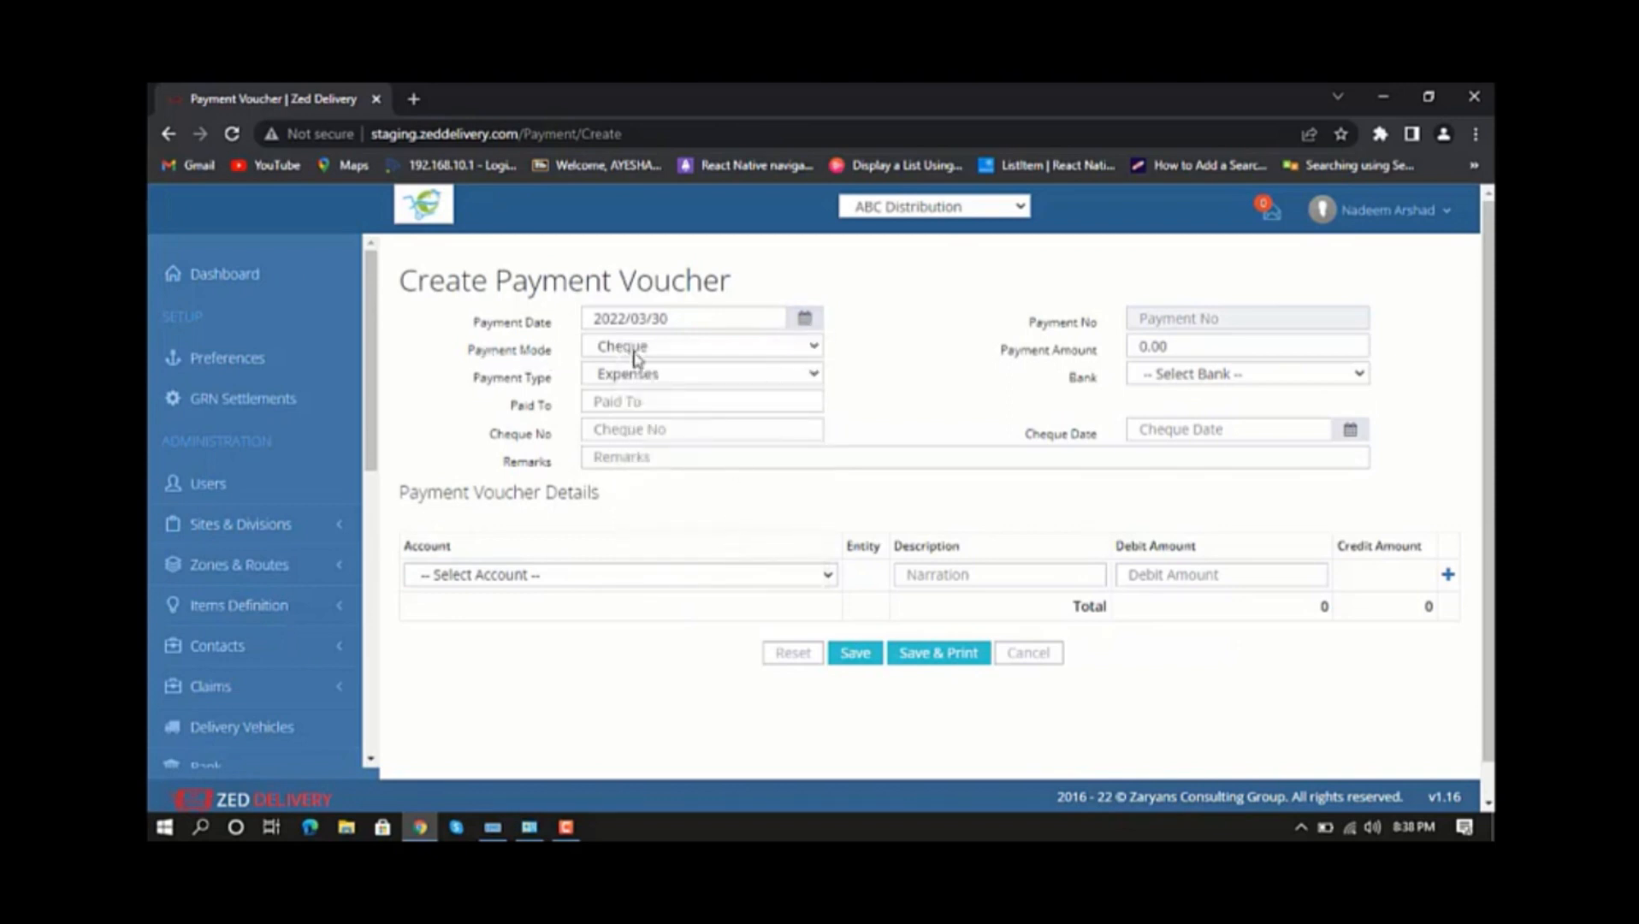
click(797, 346)
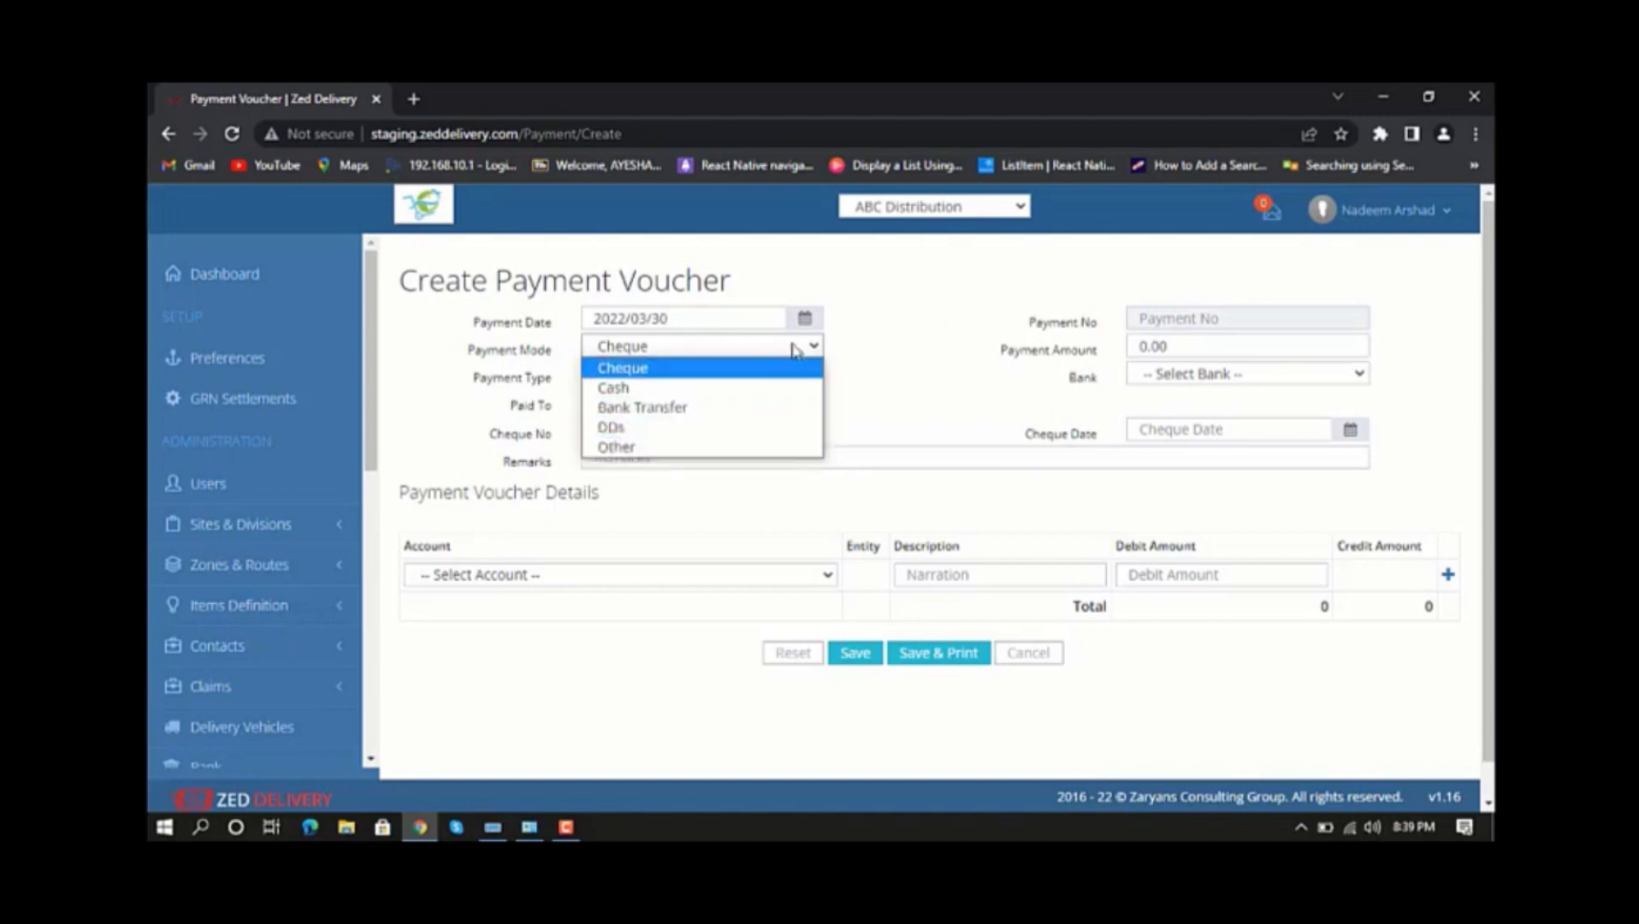
click(759, 374)
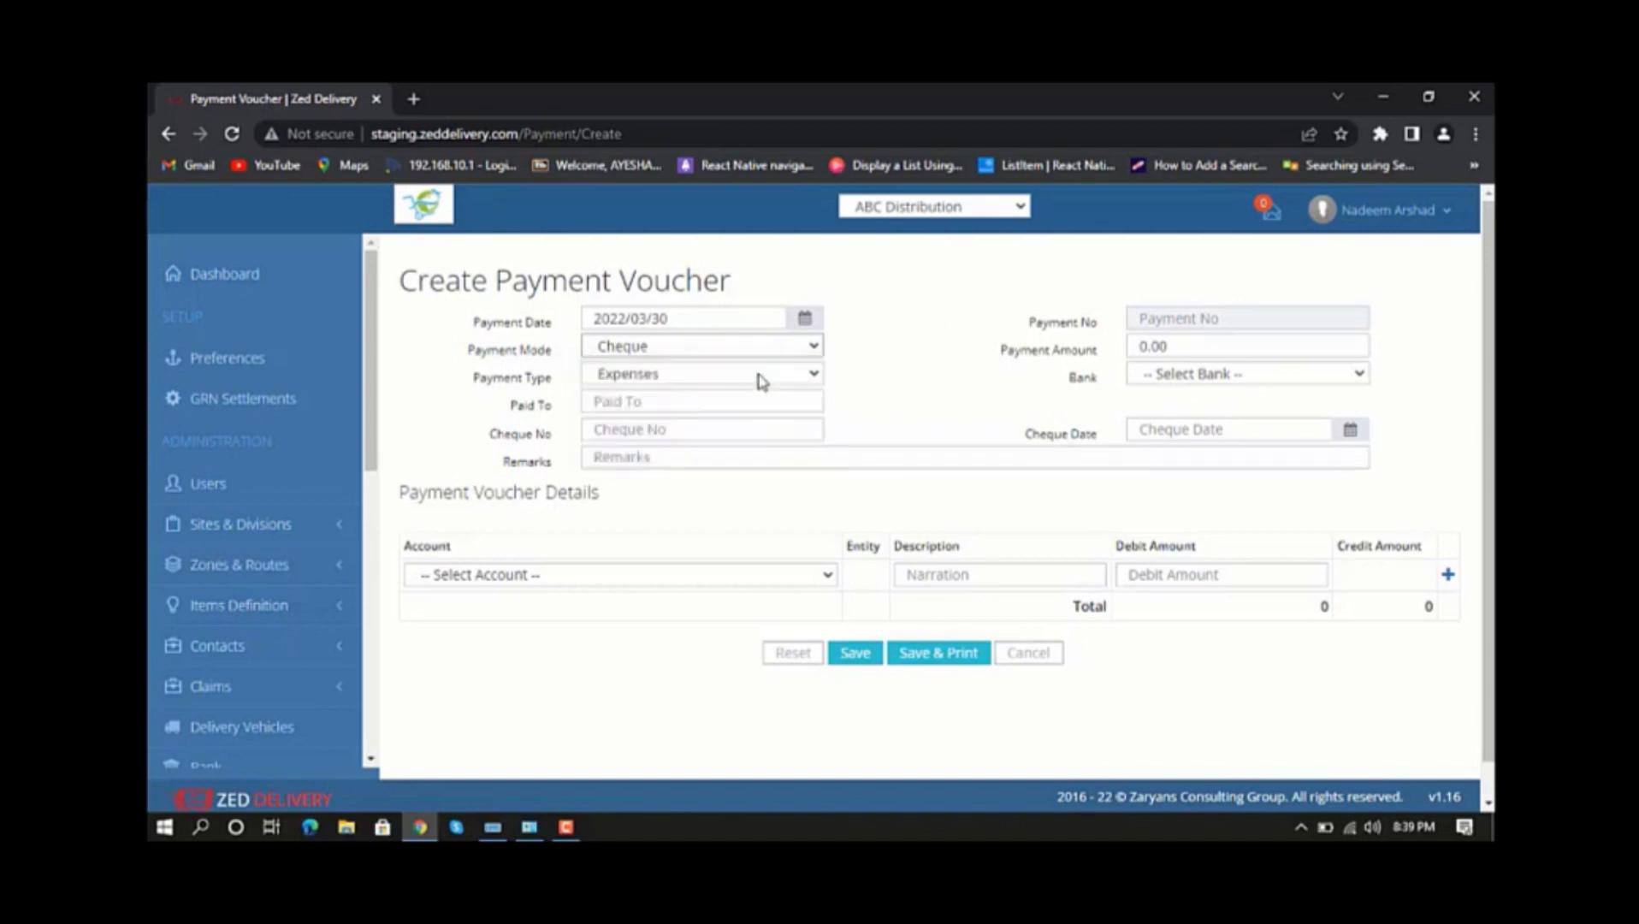
click(1164, 346)
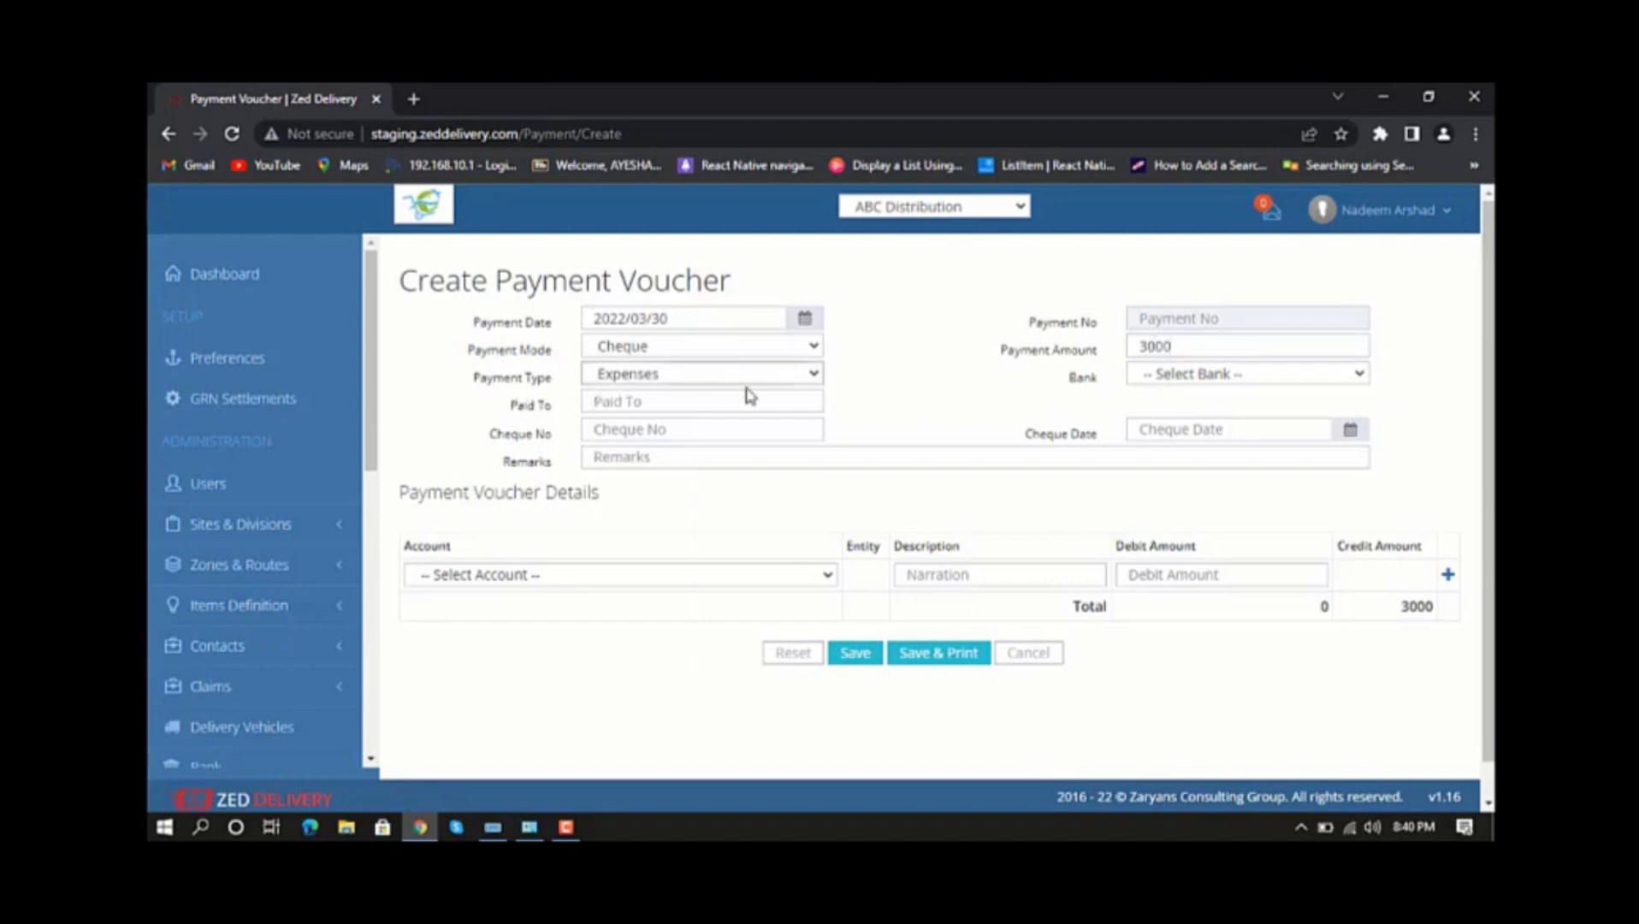
Set the voucher's payment type to Suppliers and its bank to Cash.
click(813, 382)
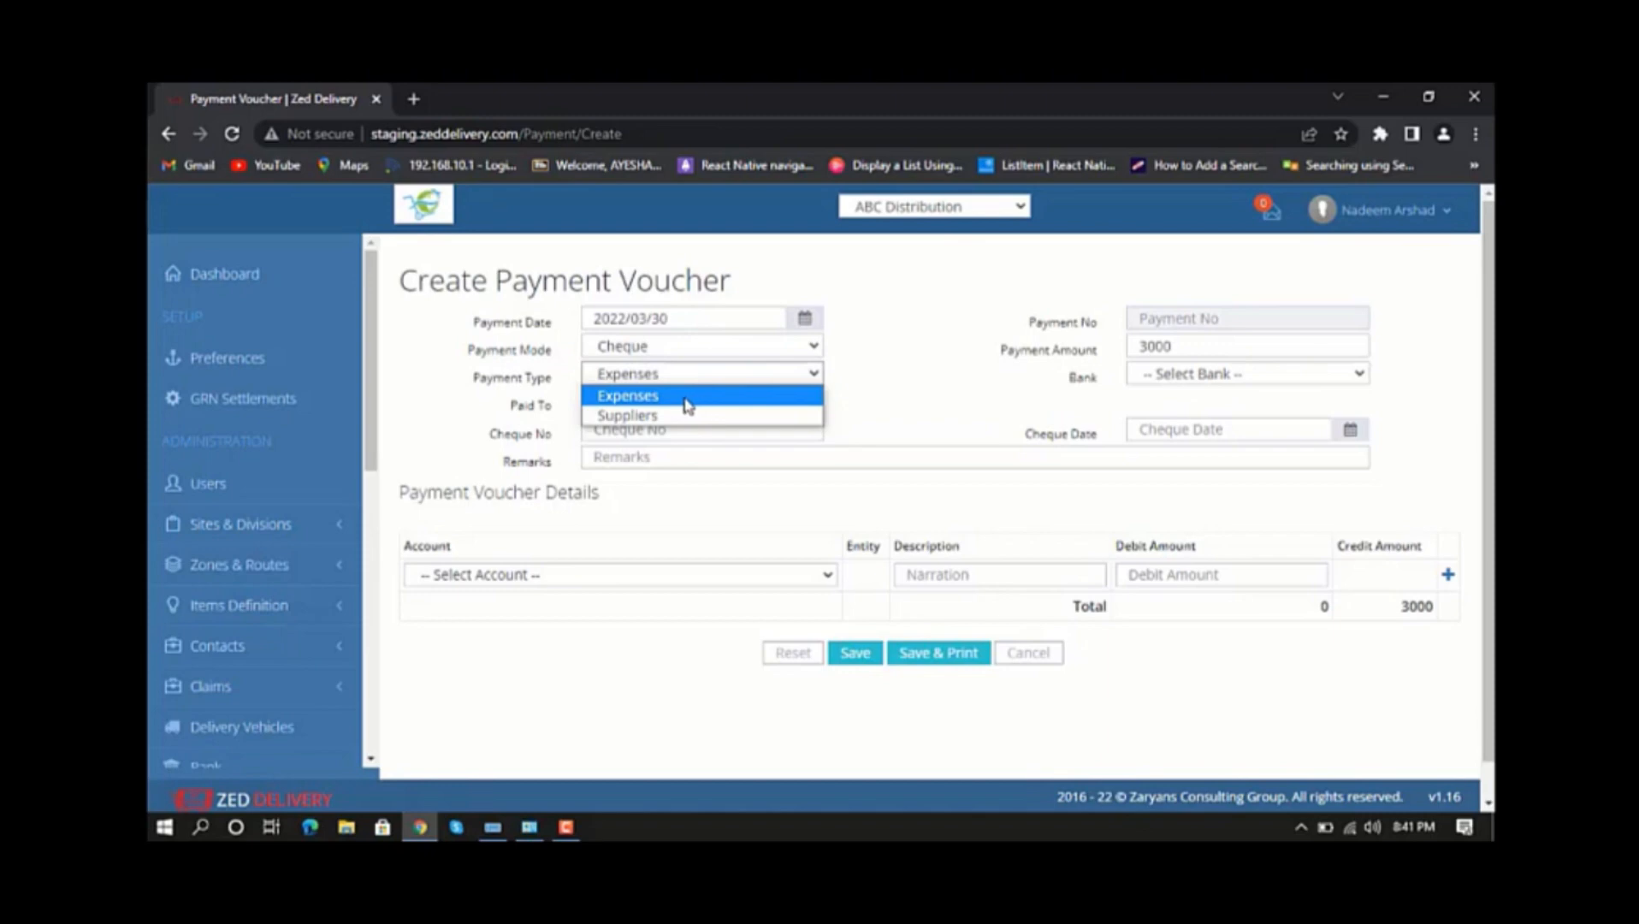
click(775, 416)
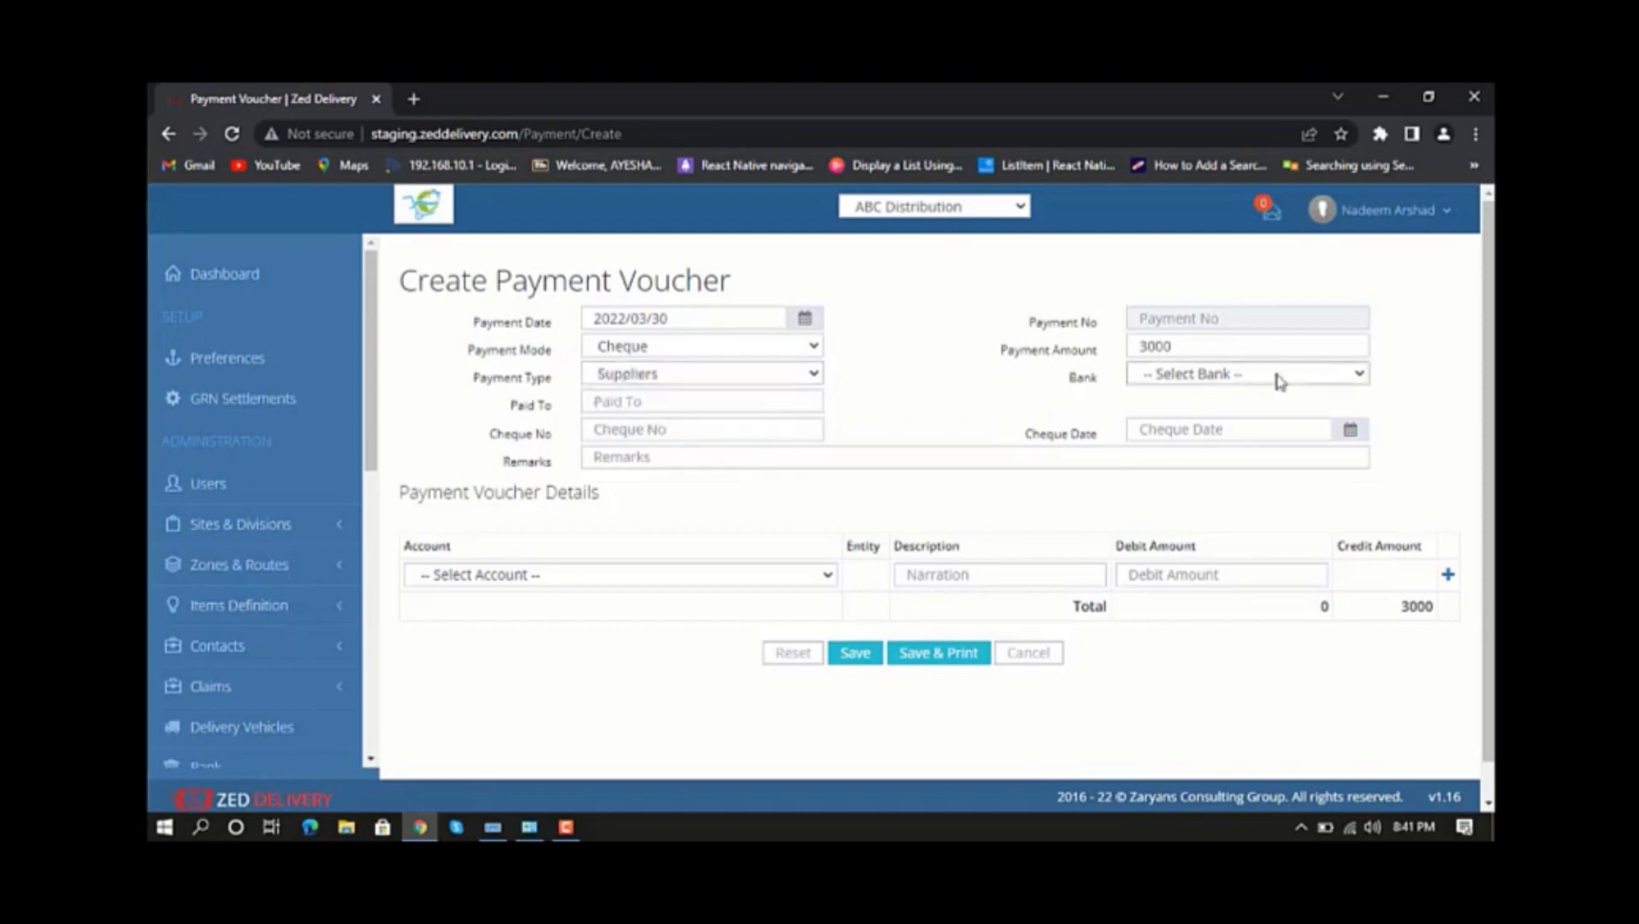
click(1224, 381)
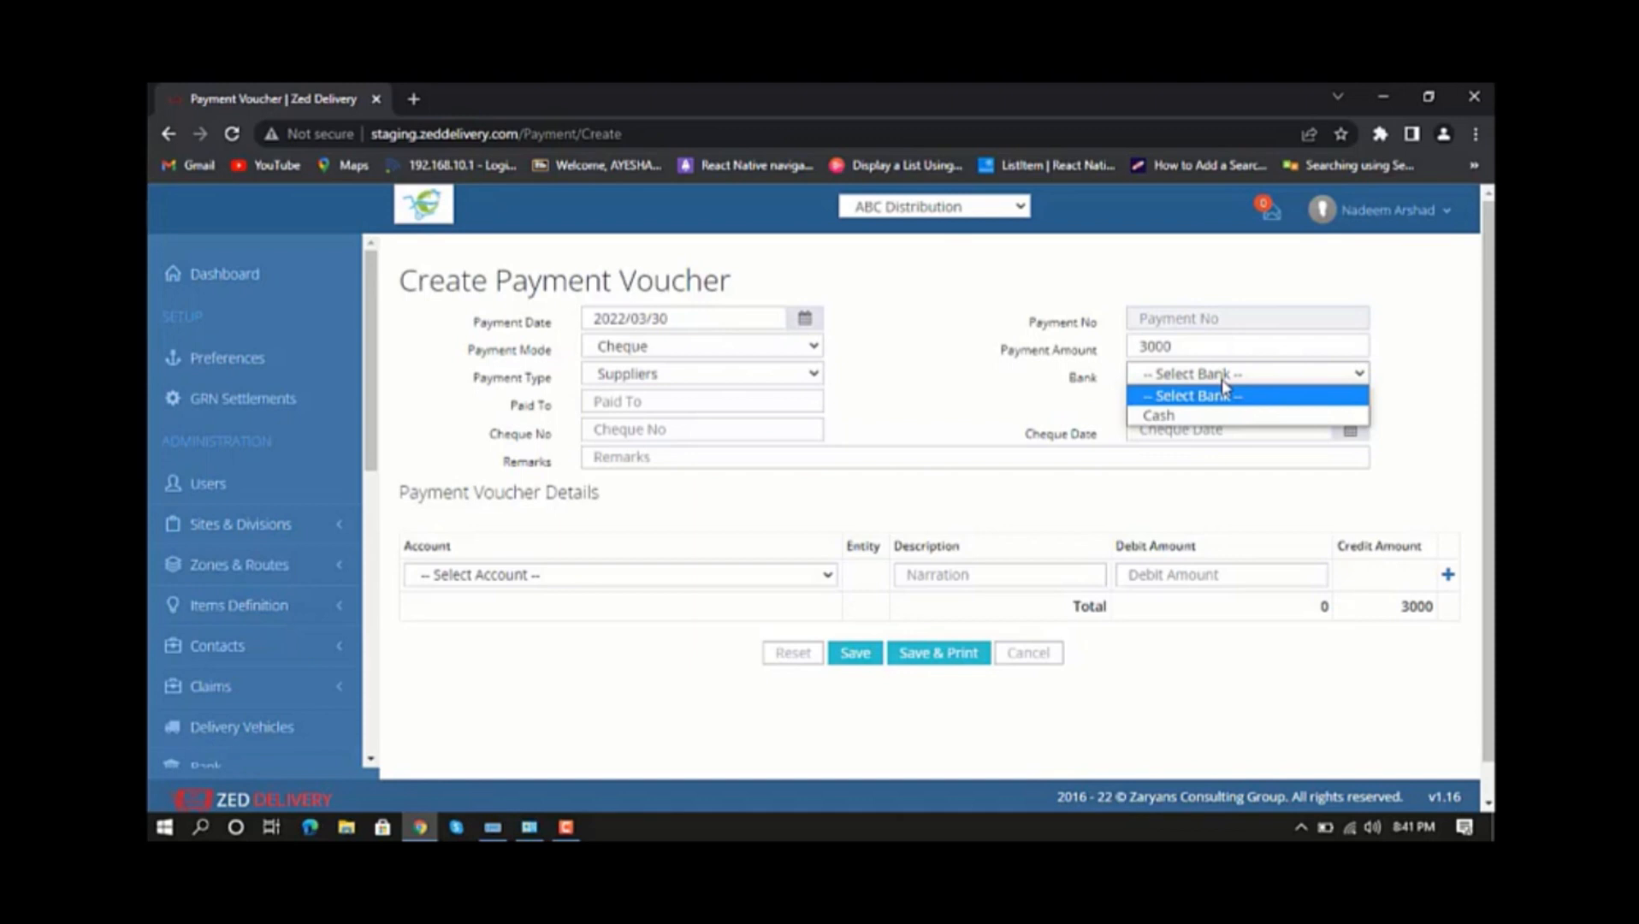
click(1218, 417)
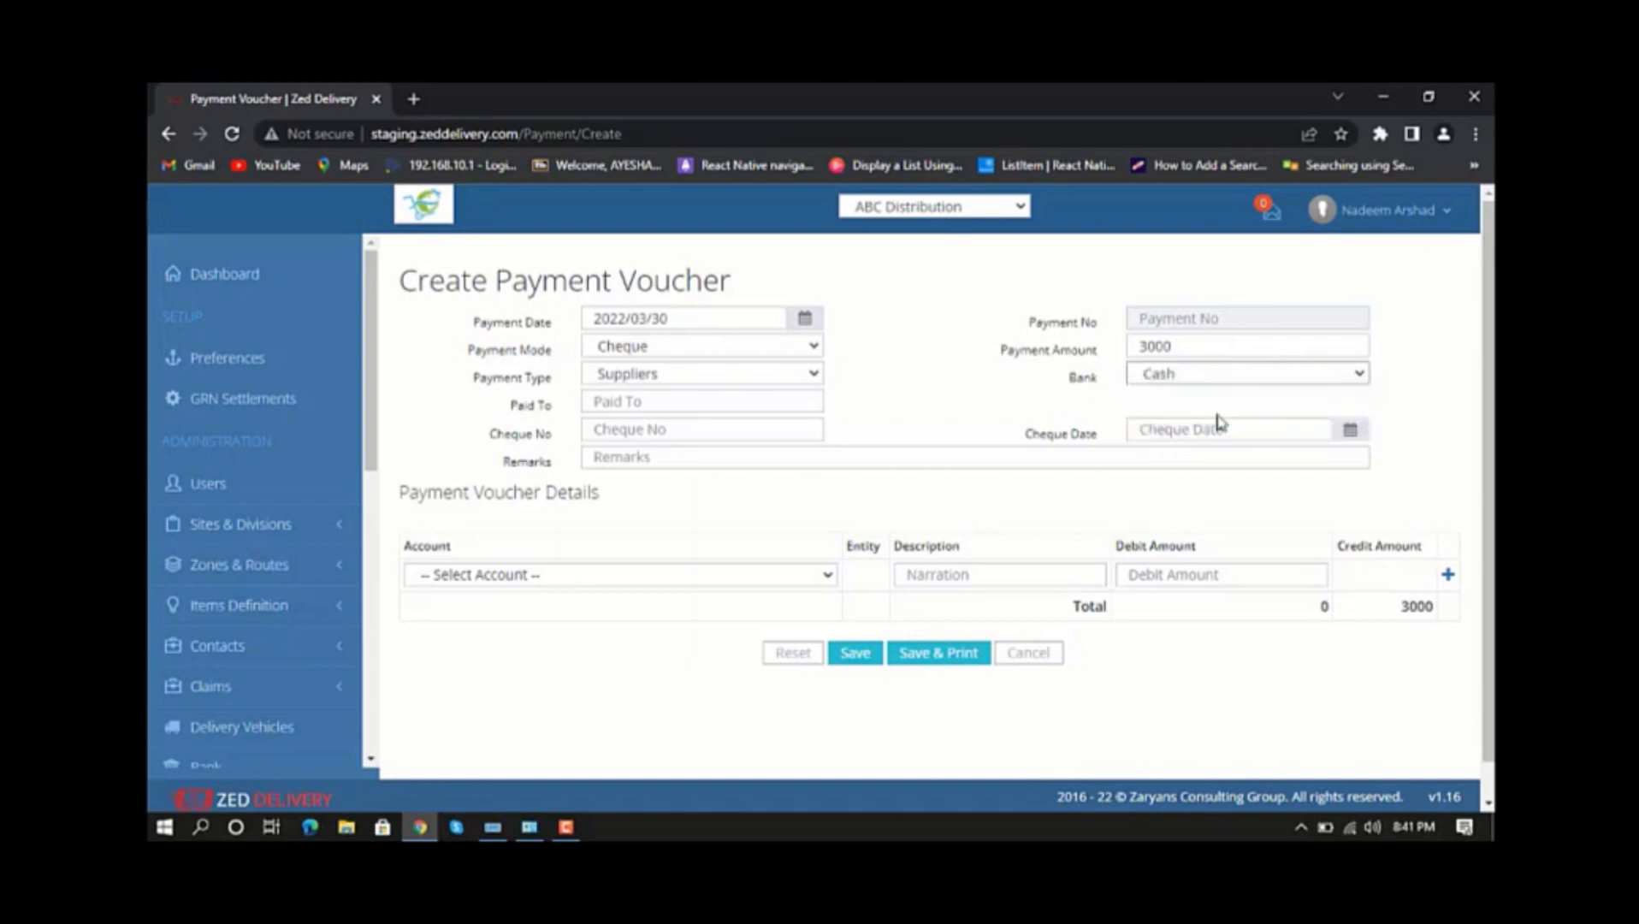
Enter xxyyzz as the payee and 33330 as the cheque number of the voucher.
click(706, 401)
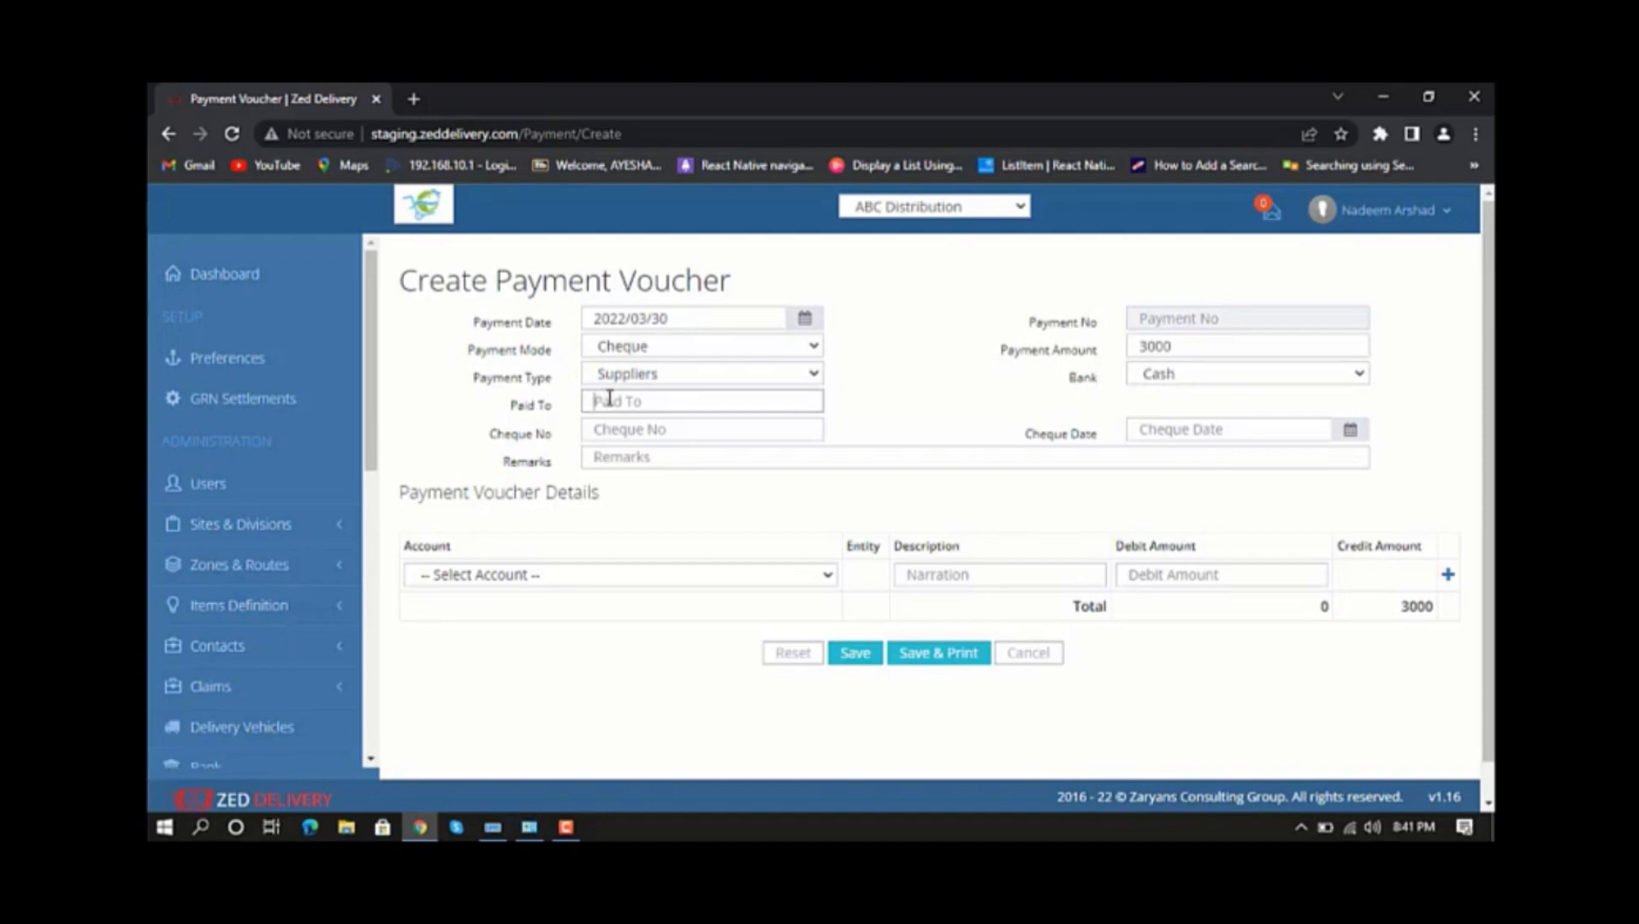
text(xxyyzz)
click(635, 427)
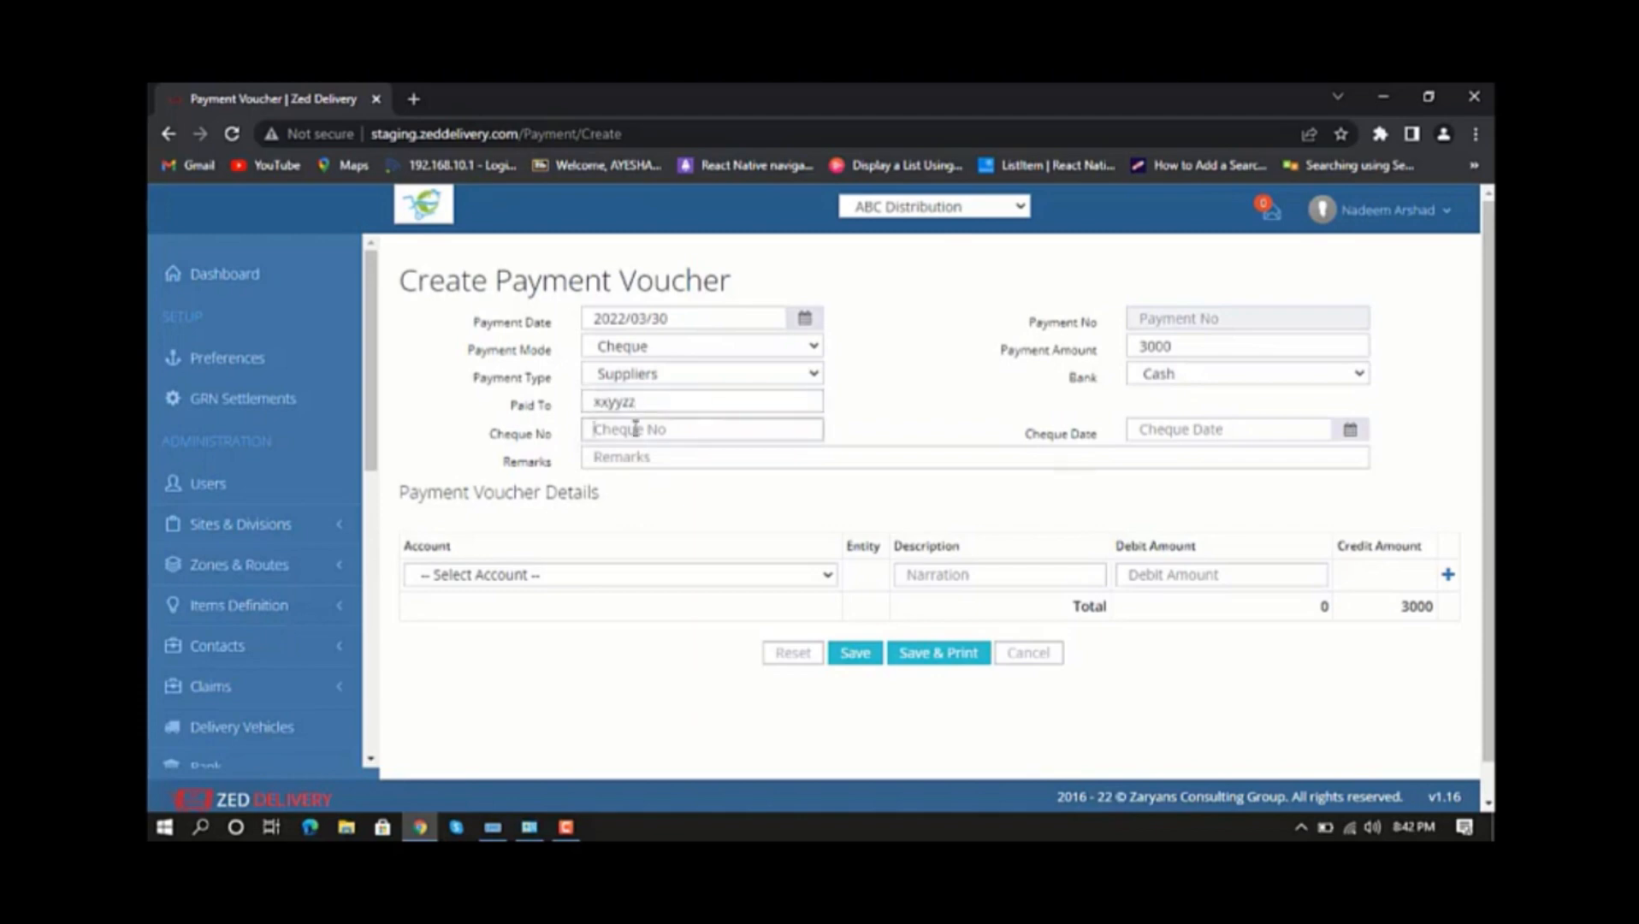
text(33330)
click(639, 462)
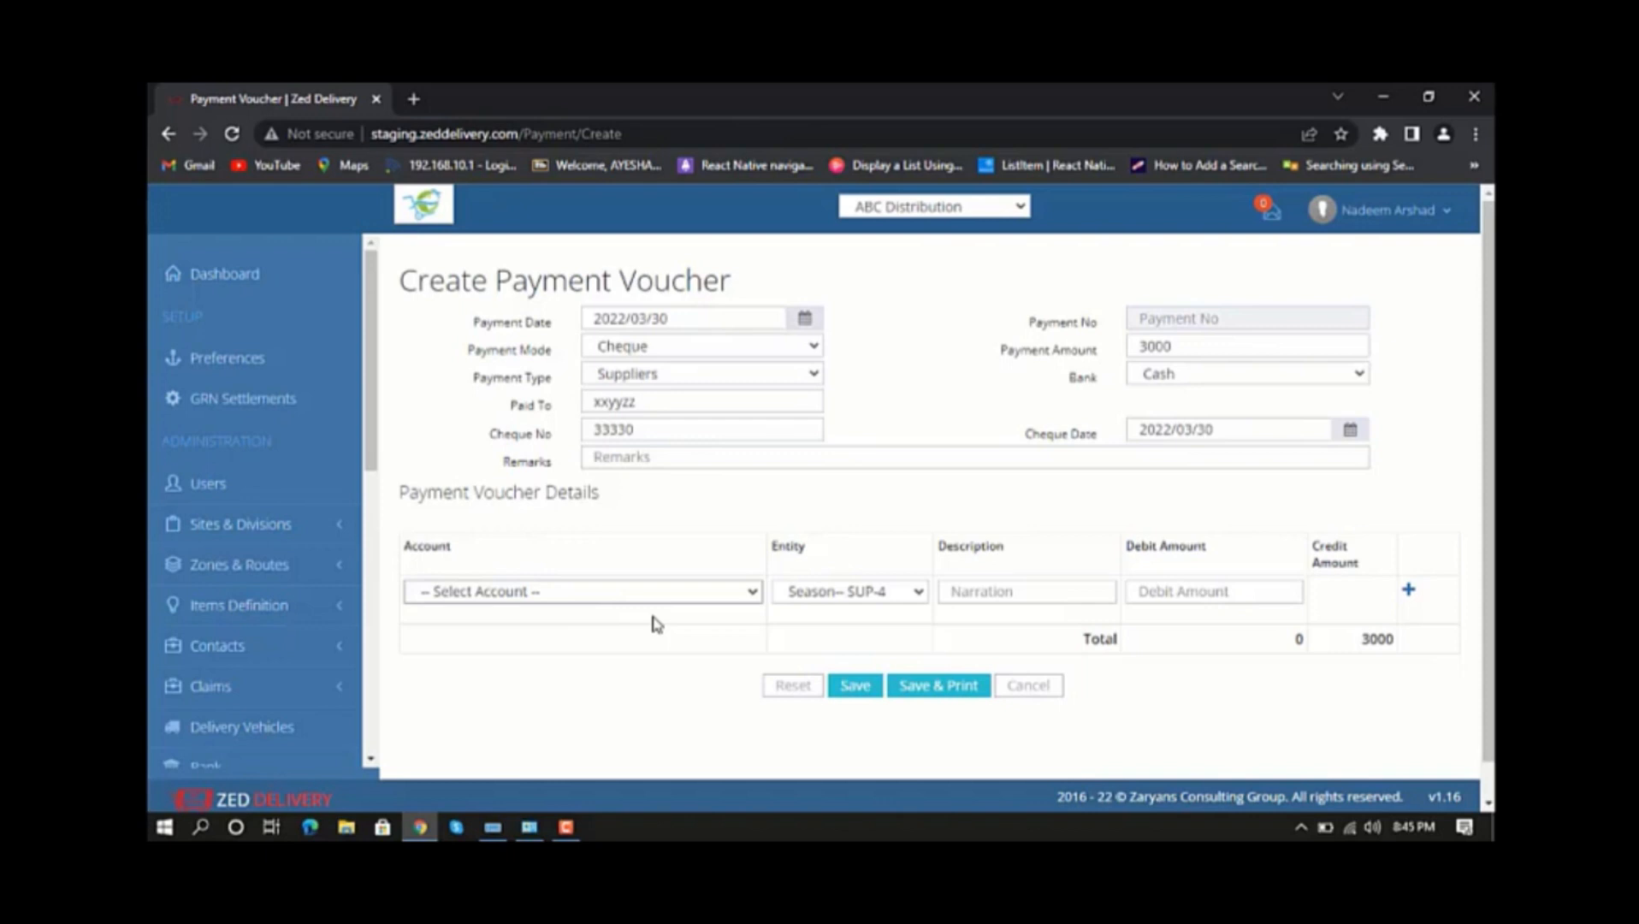
Choose Accounts Payable under Current Liabilities as the account for the first voucher detail line.
click(729, 590)
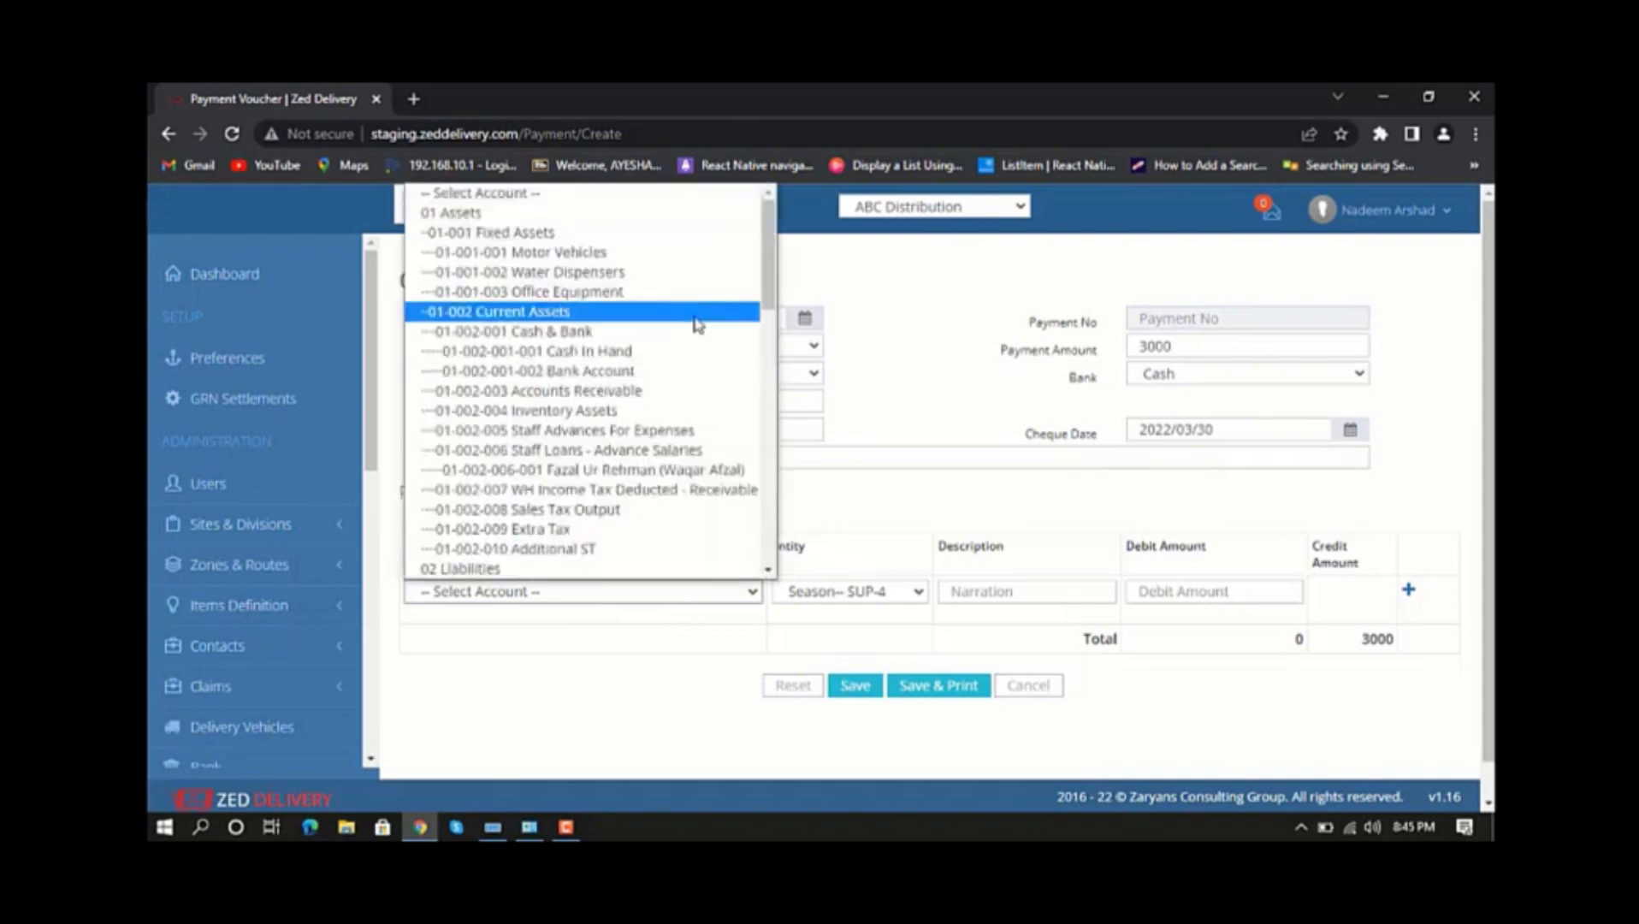
scroll(697, 323, down, 3)
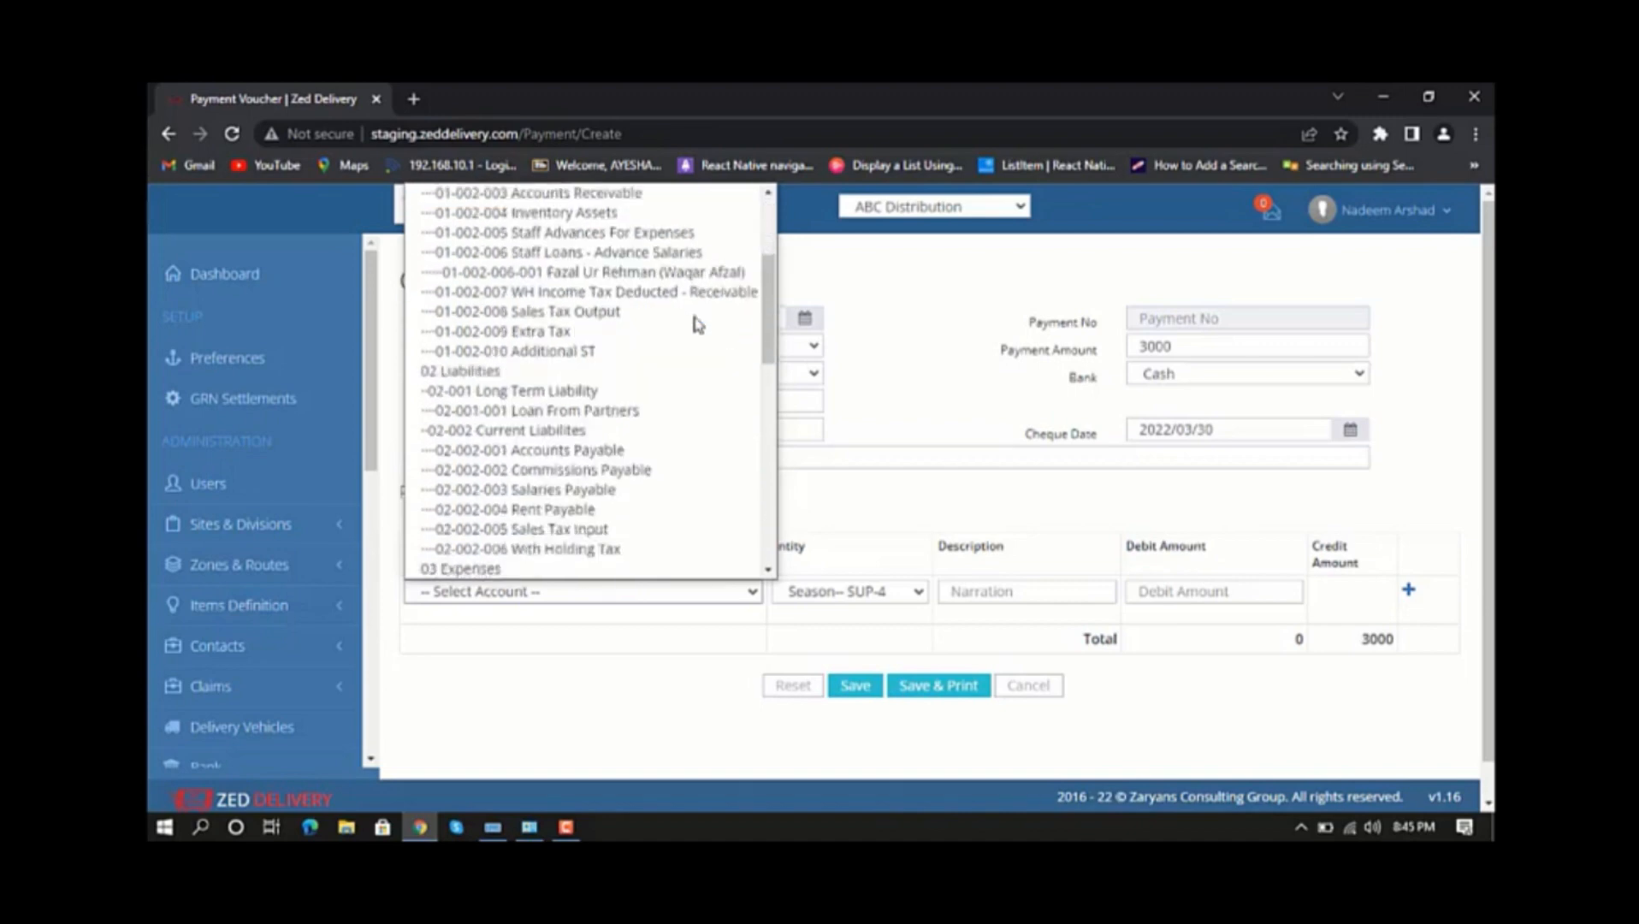
click(627, 452)
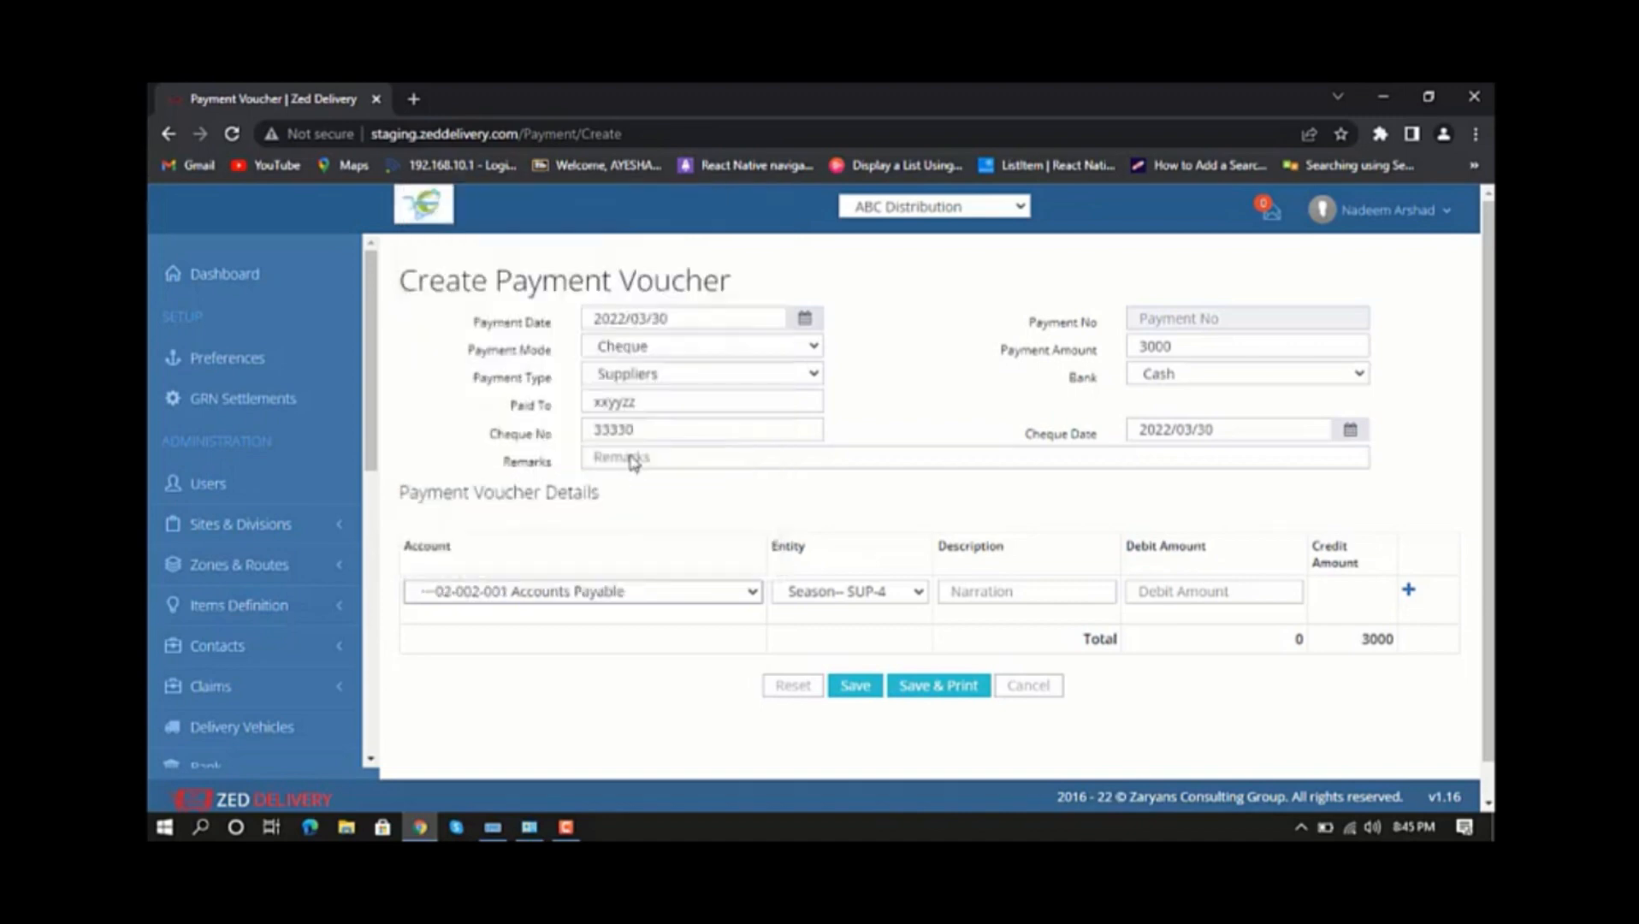
Try Deem-- SUP-5 as the detail line's entity, clear the supplier, and reselect Season-- SUP-4.
click(900, 596)
click(890, 653)
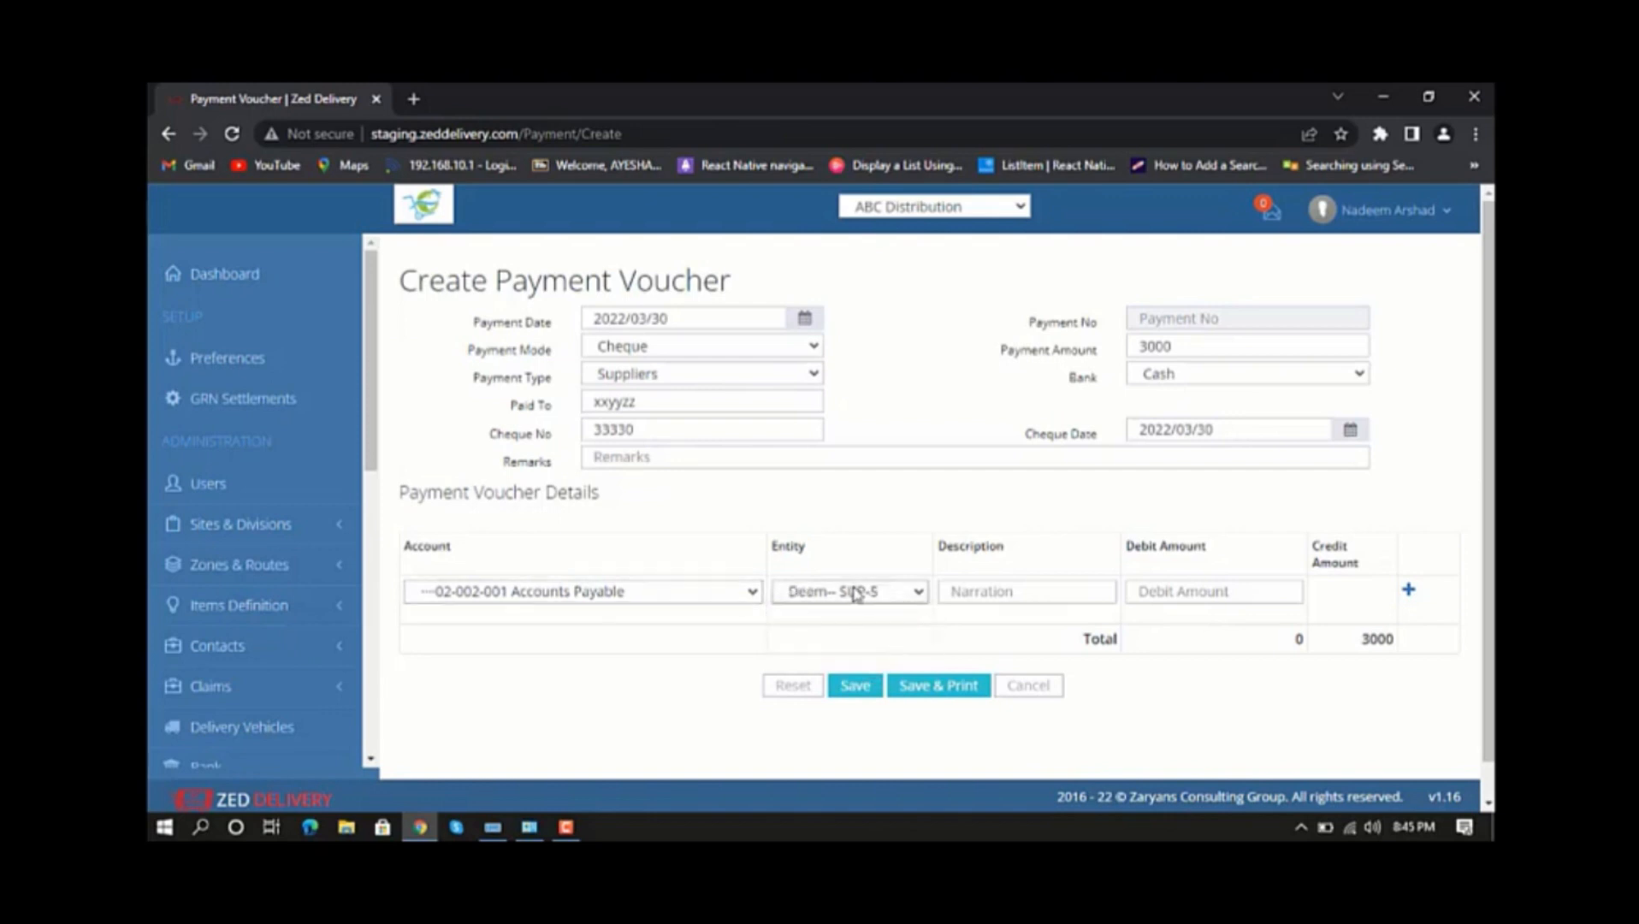
click(884, 591)
click(879, 618)
click(881, 592)
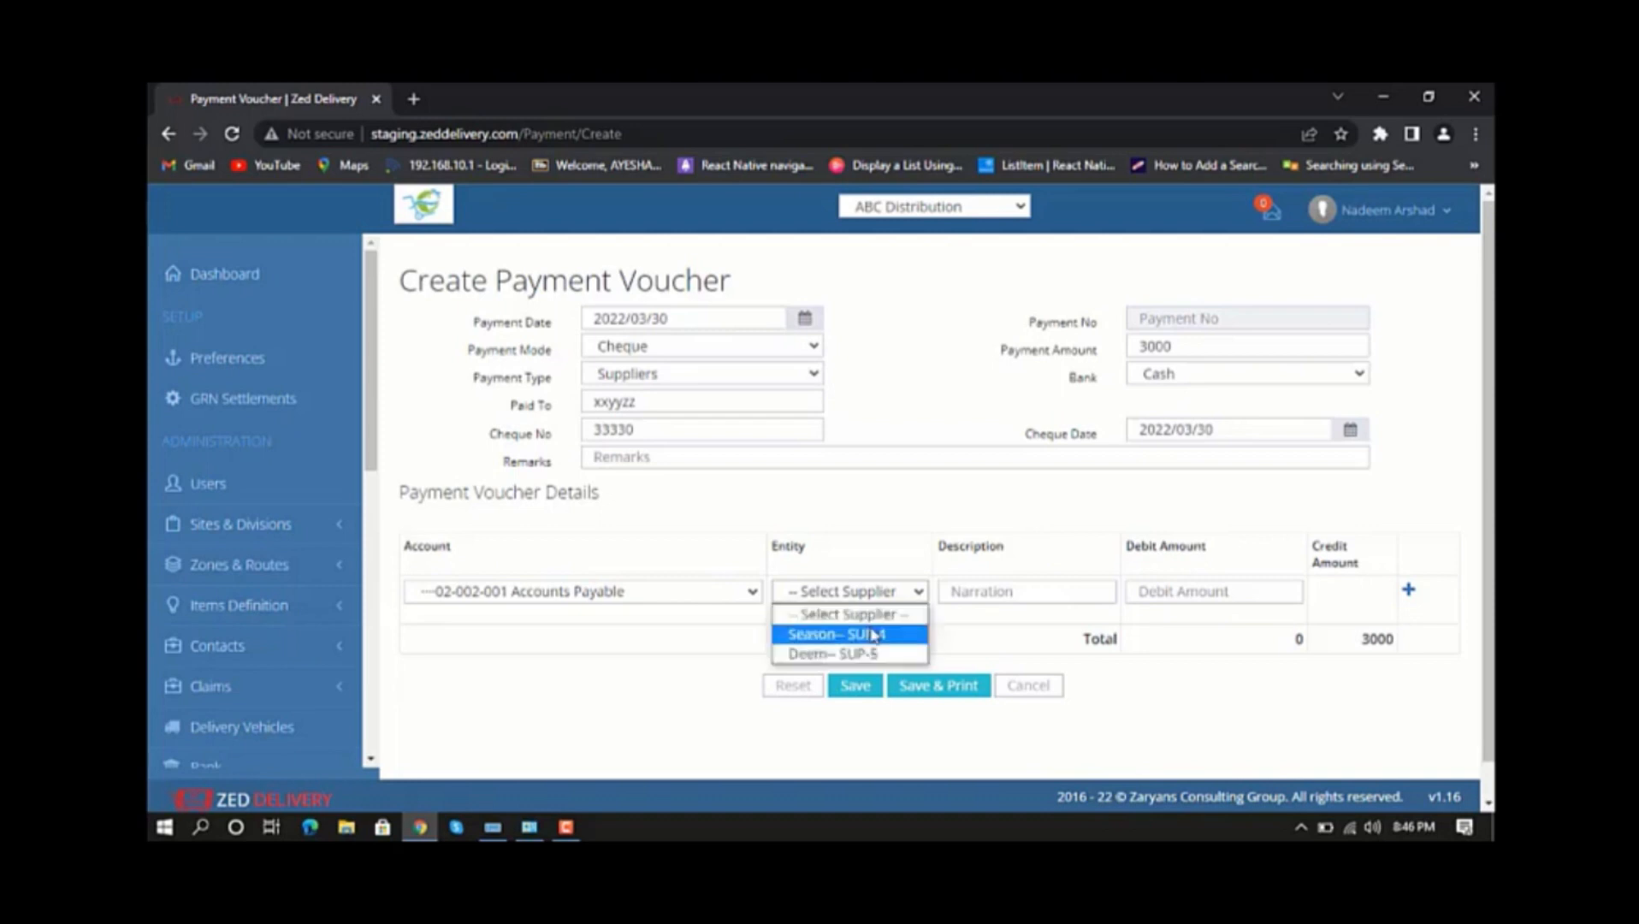
click(859, 633)
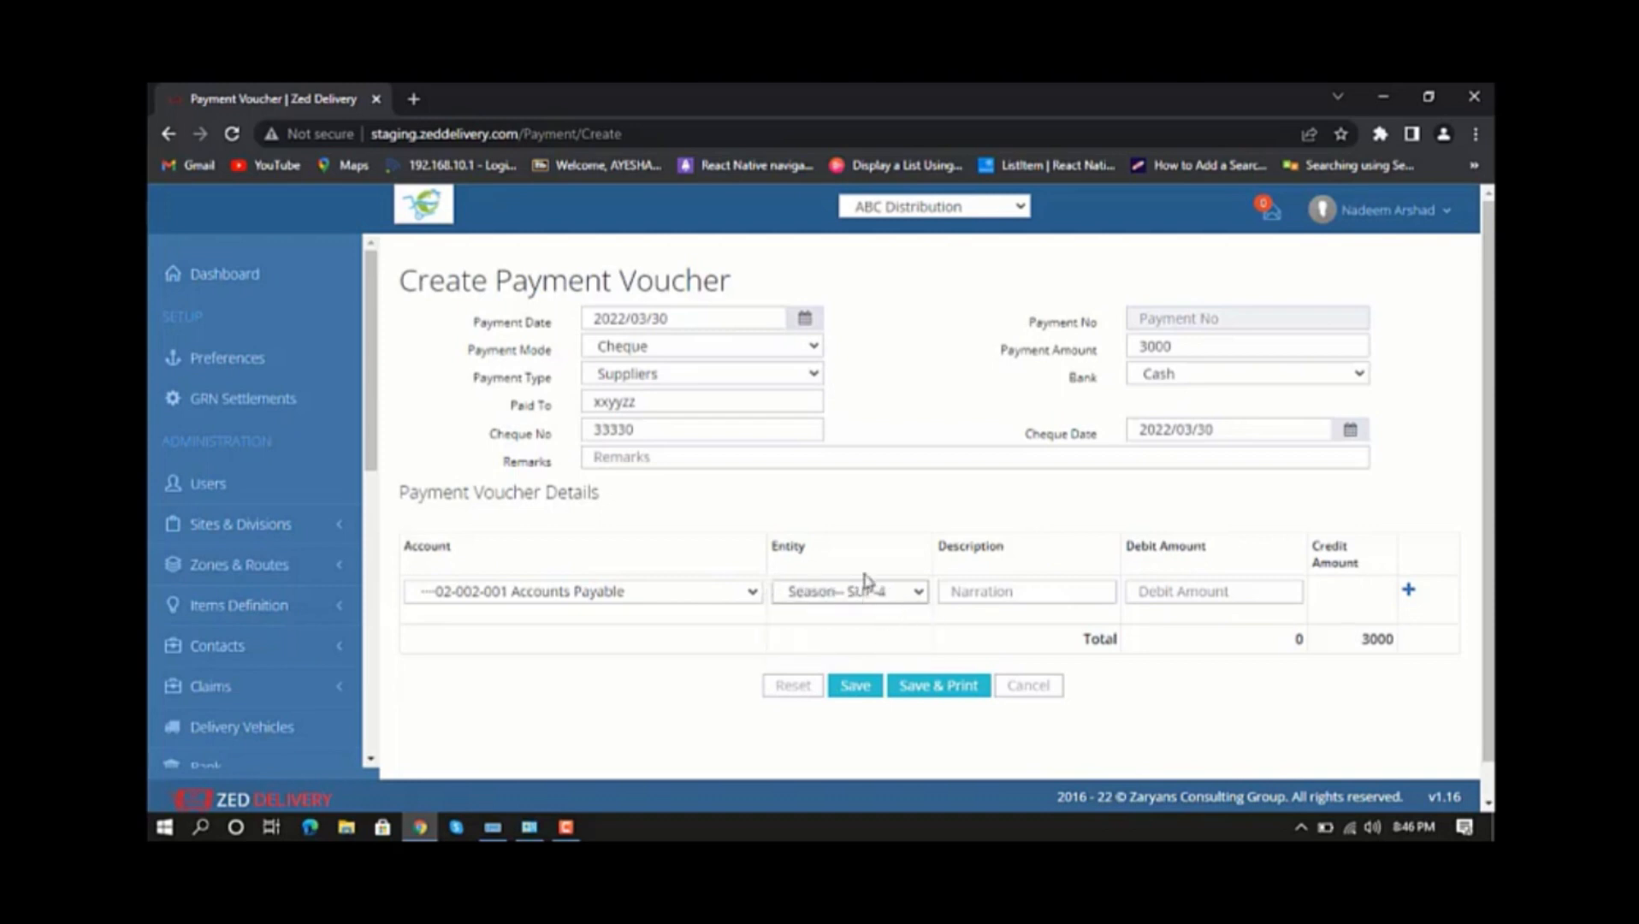
Enter description 09 and debit amount 1500 for the Season-- SUP-4 line and add it to the voucher details.
click(1009, 588)
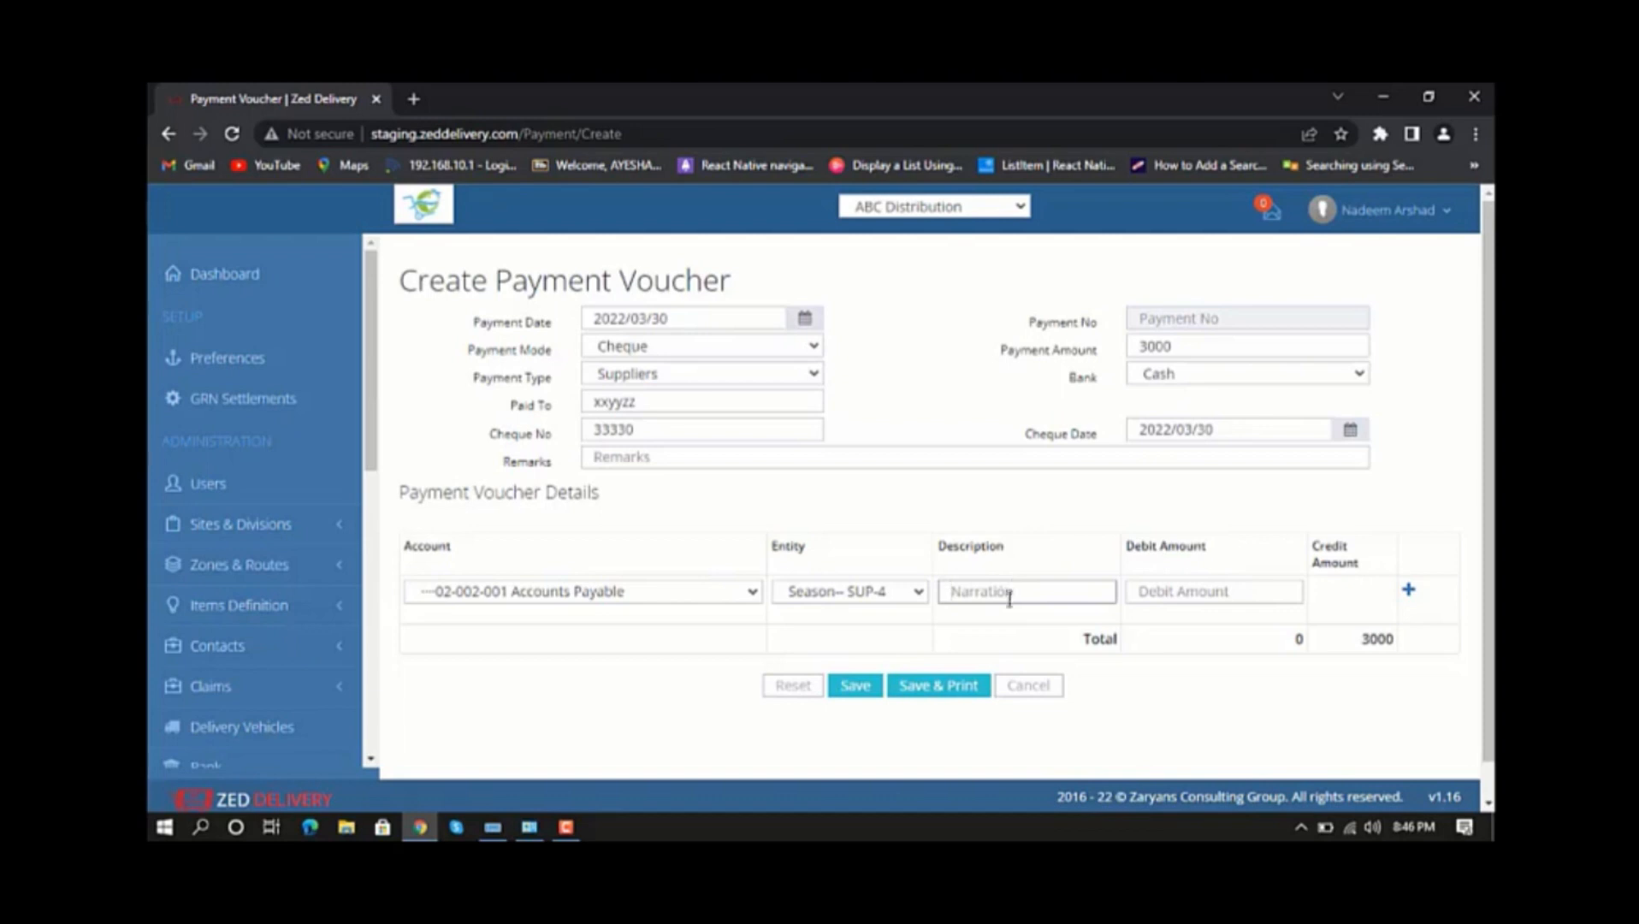
text(09)
click(1140, 591)
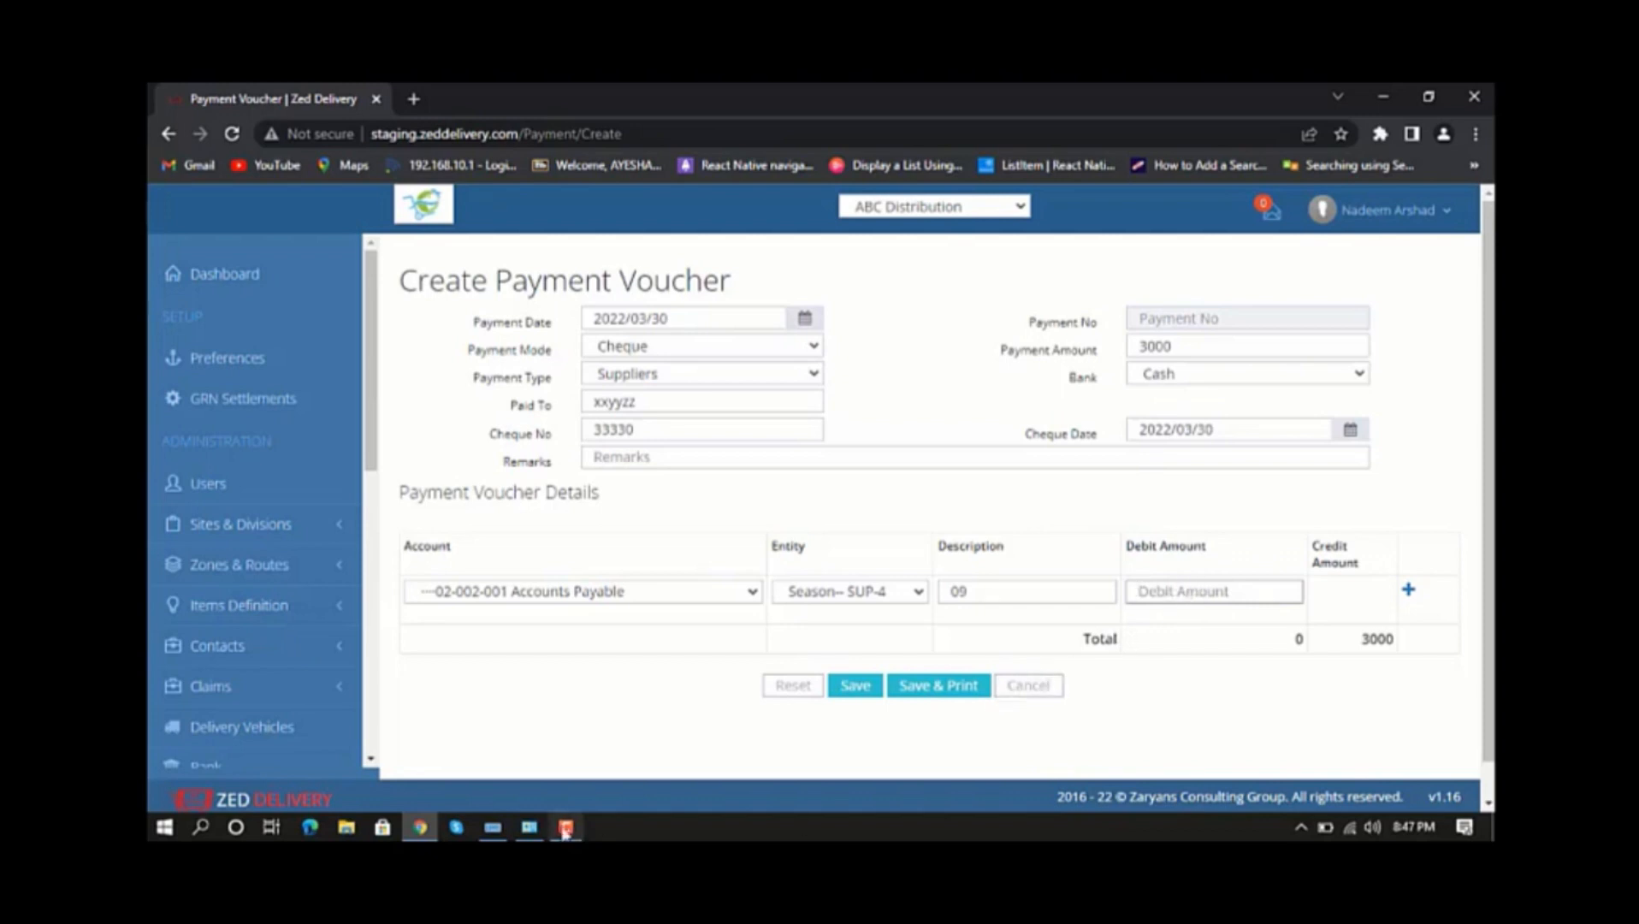
text(1500)
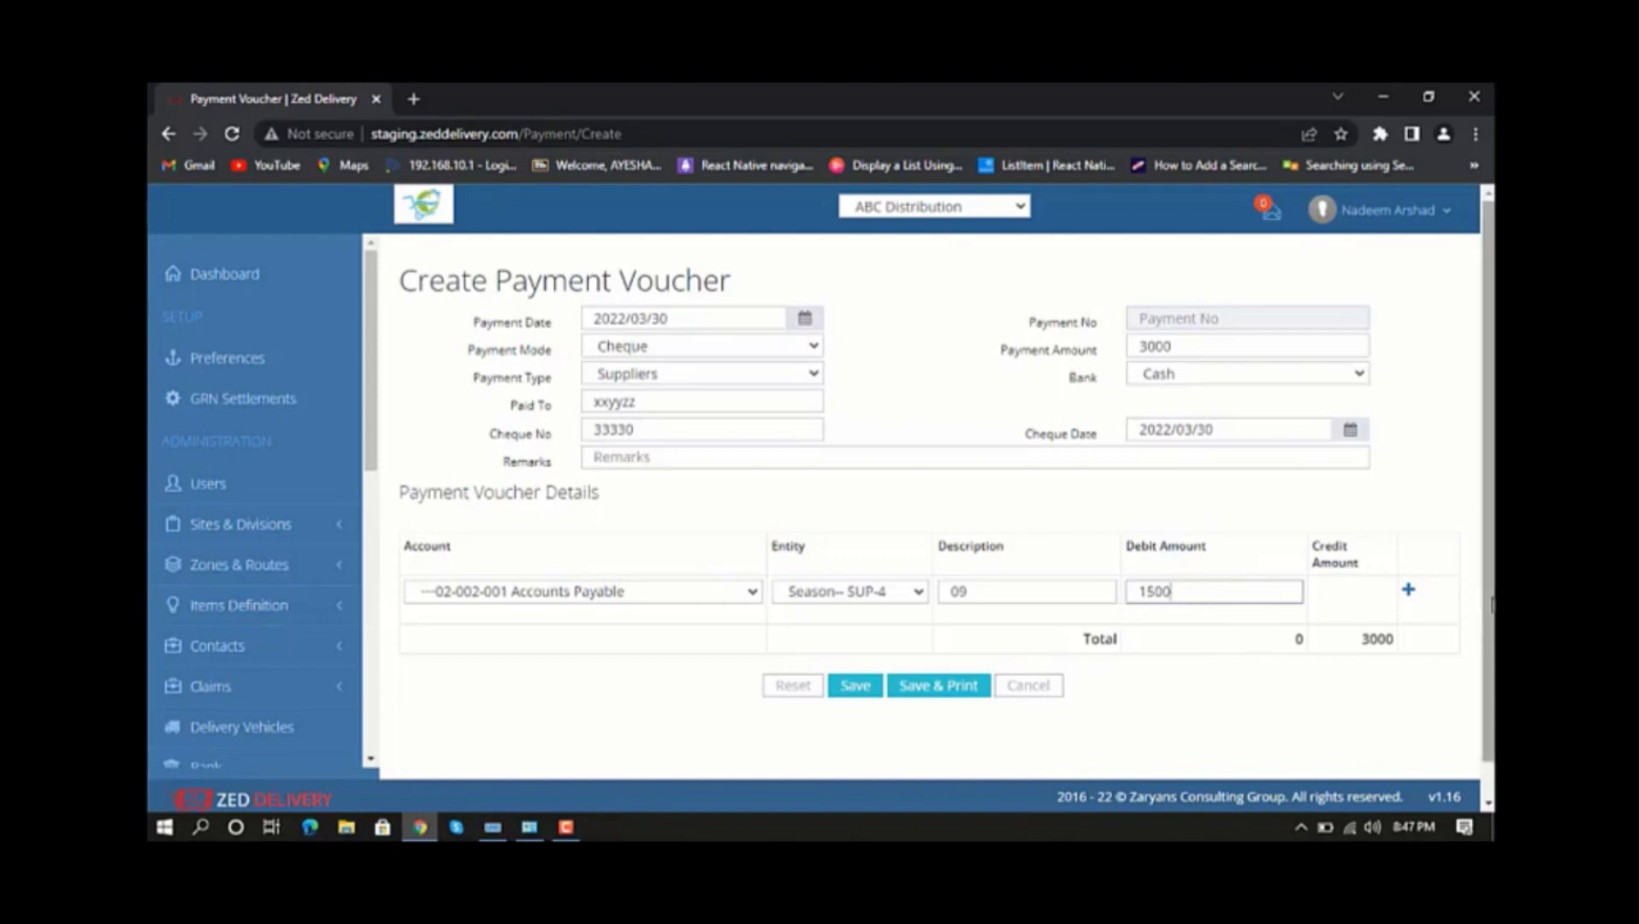
click(1407, 592)
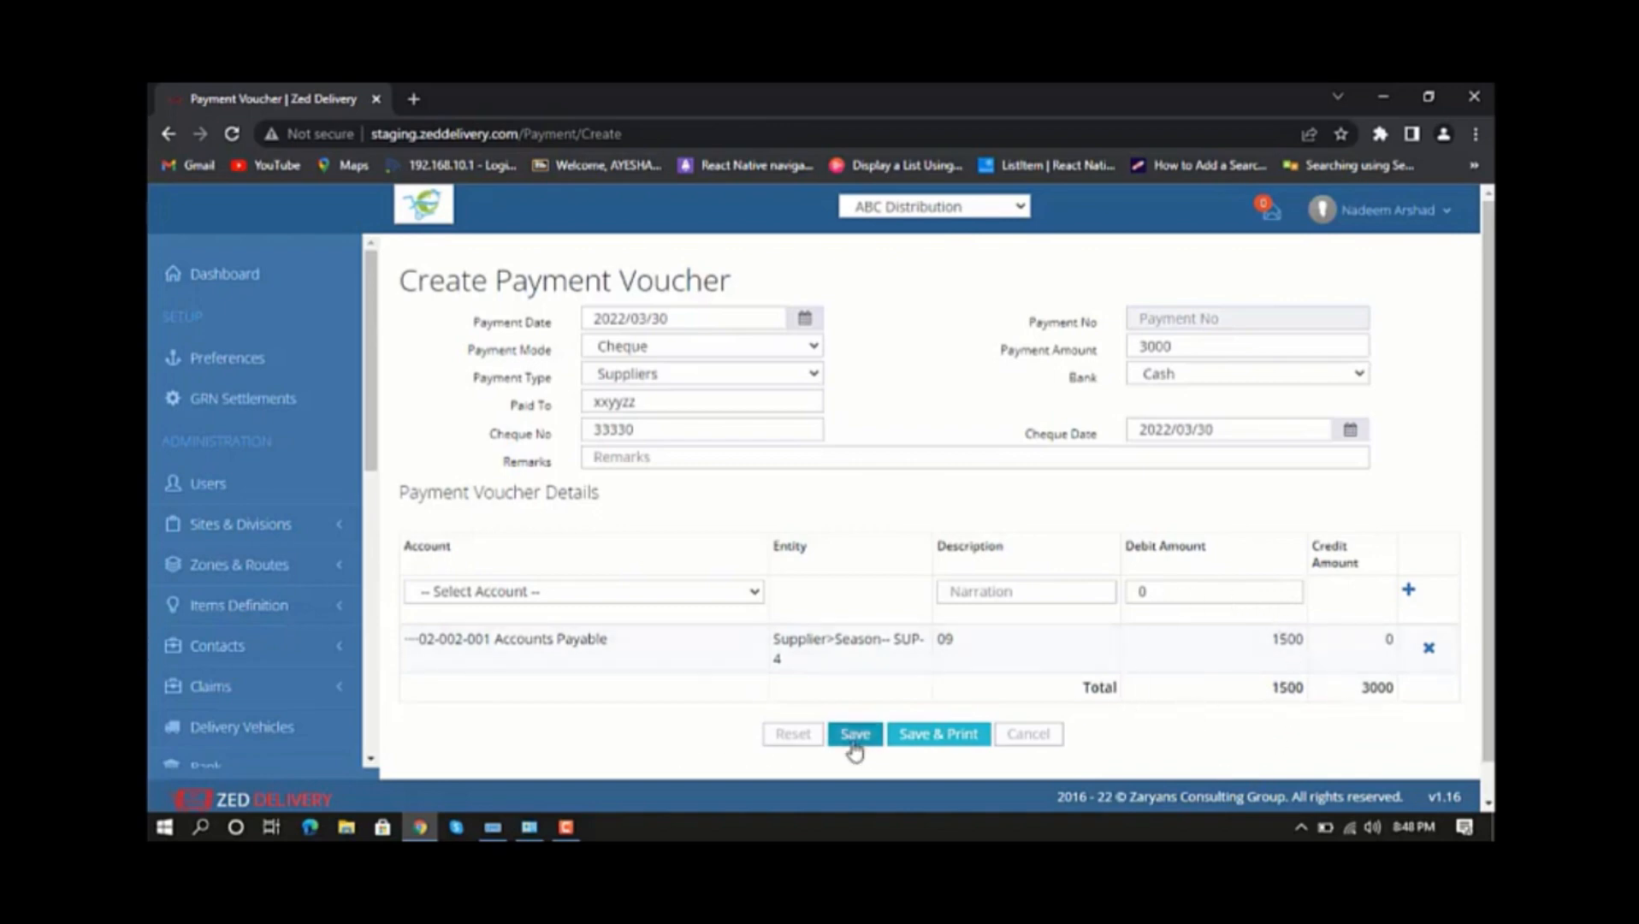
Add a second detail line for Accounts Payable with supplier Deem-- SUP-5, description inv-98 and debit amount 1500.
click(679, 606)
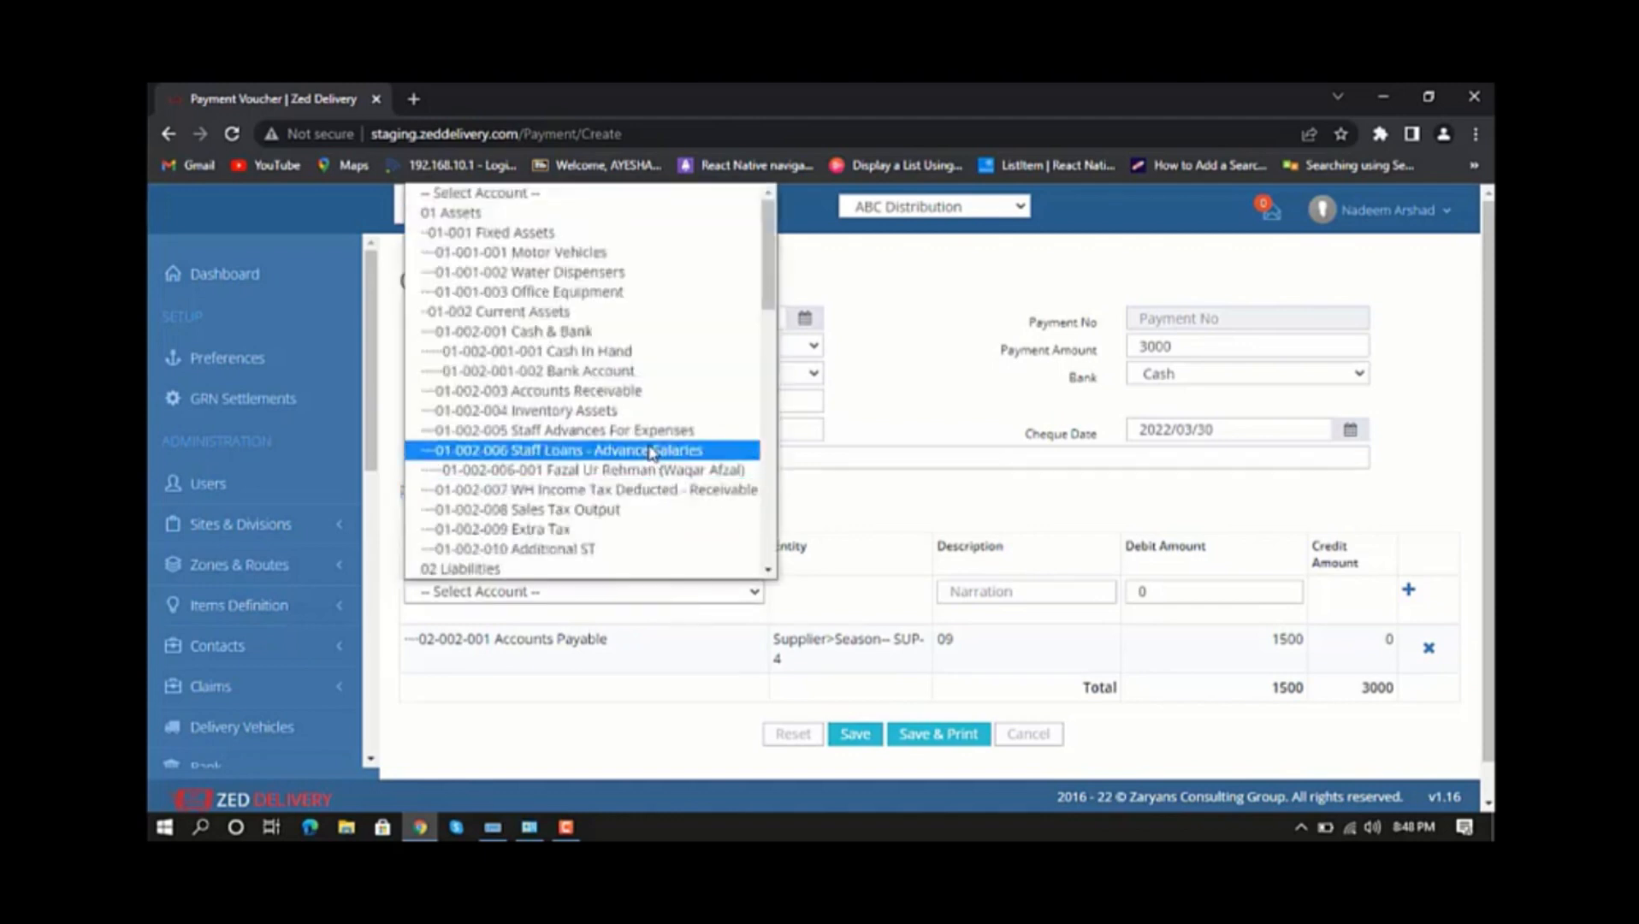
scroll(652, 453, down, 3)
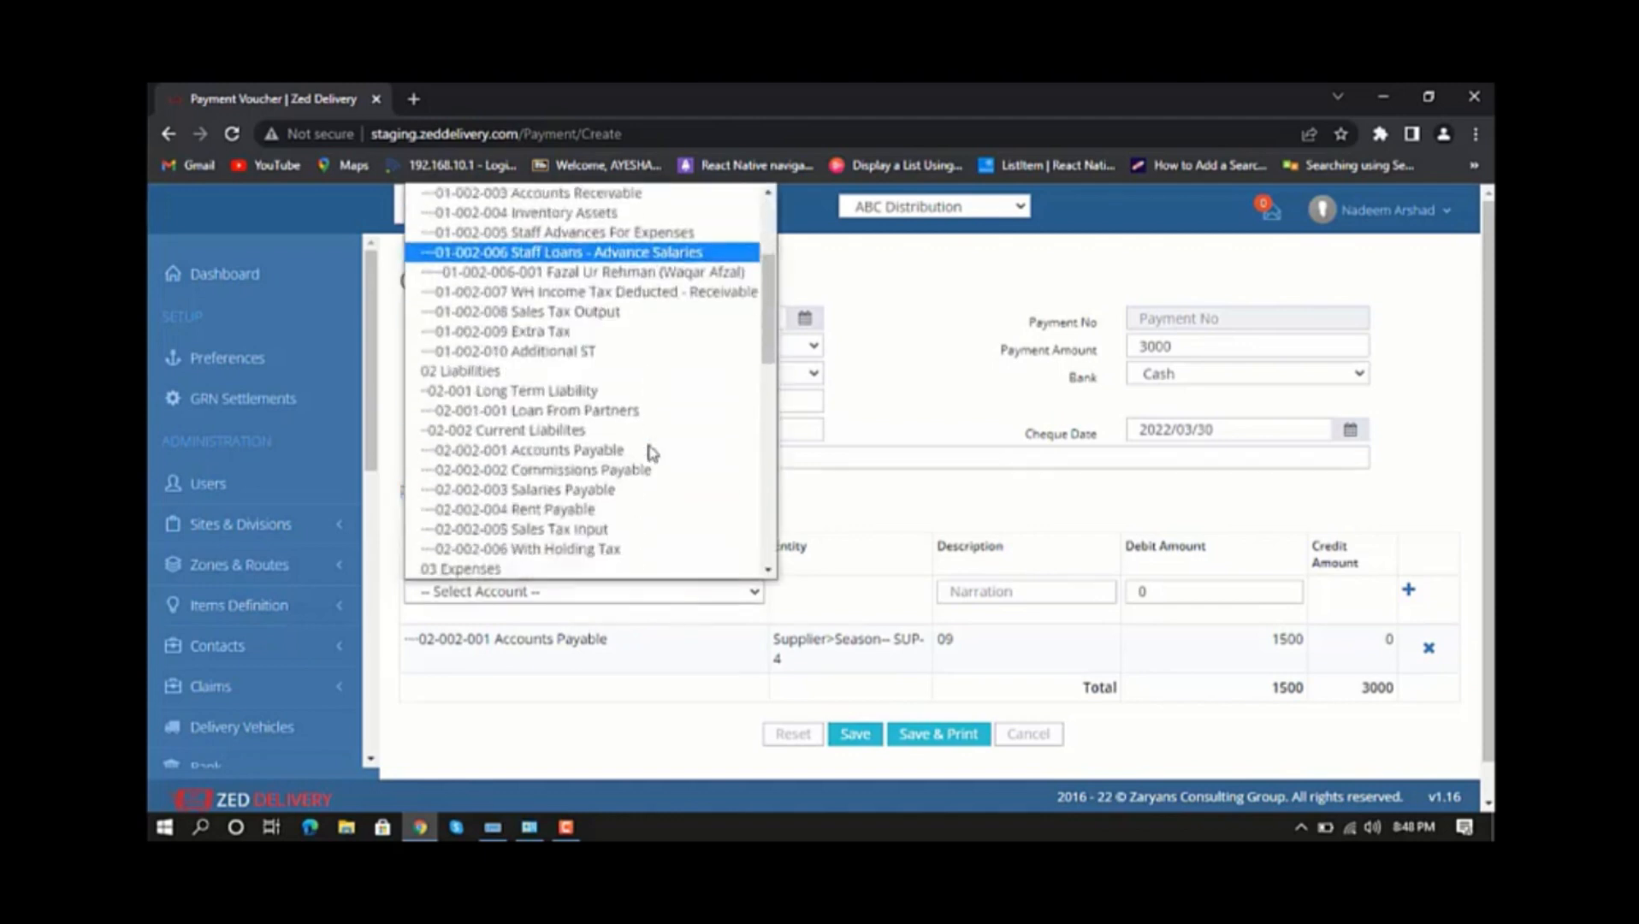
click(602, 462)
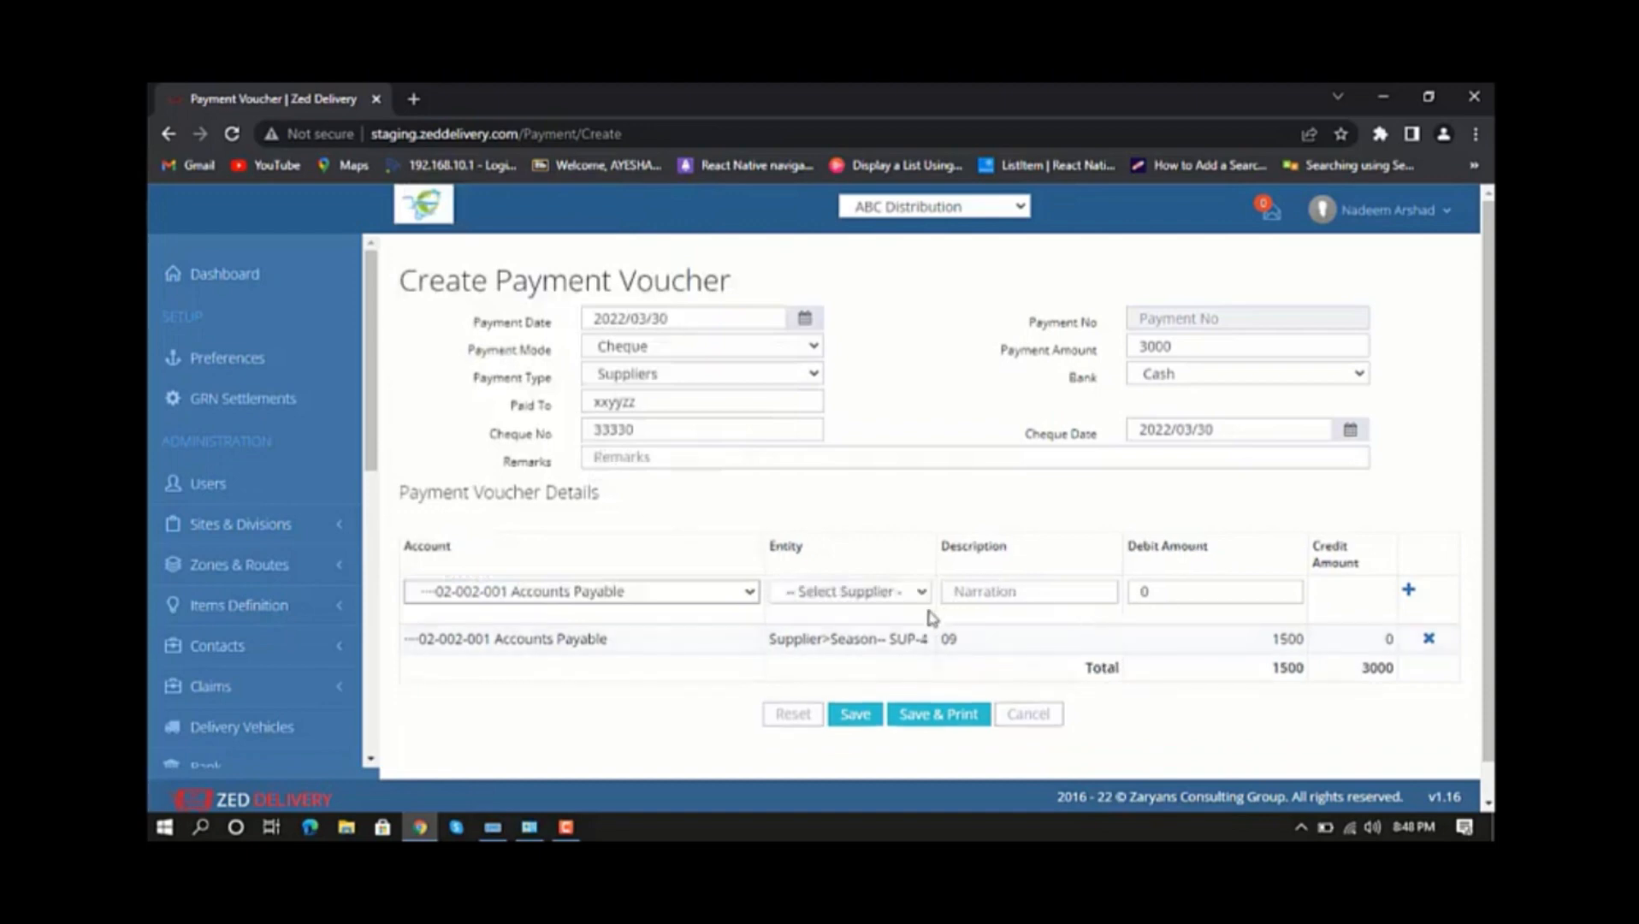
click(920, 592)
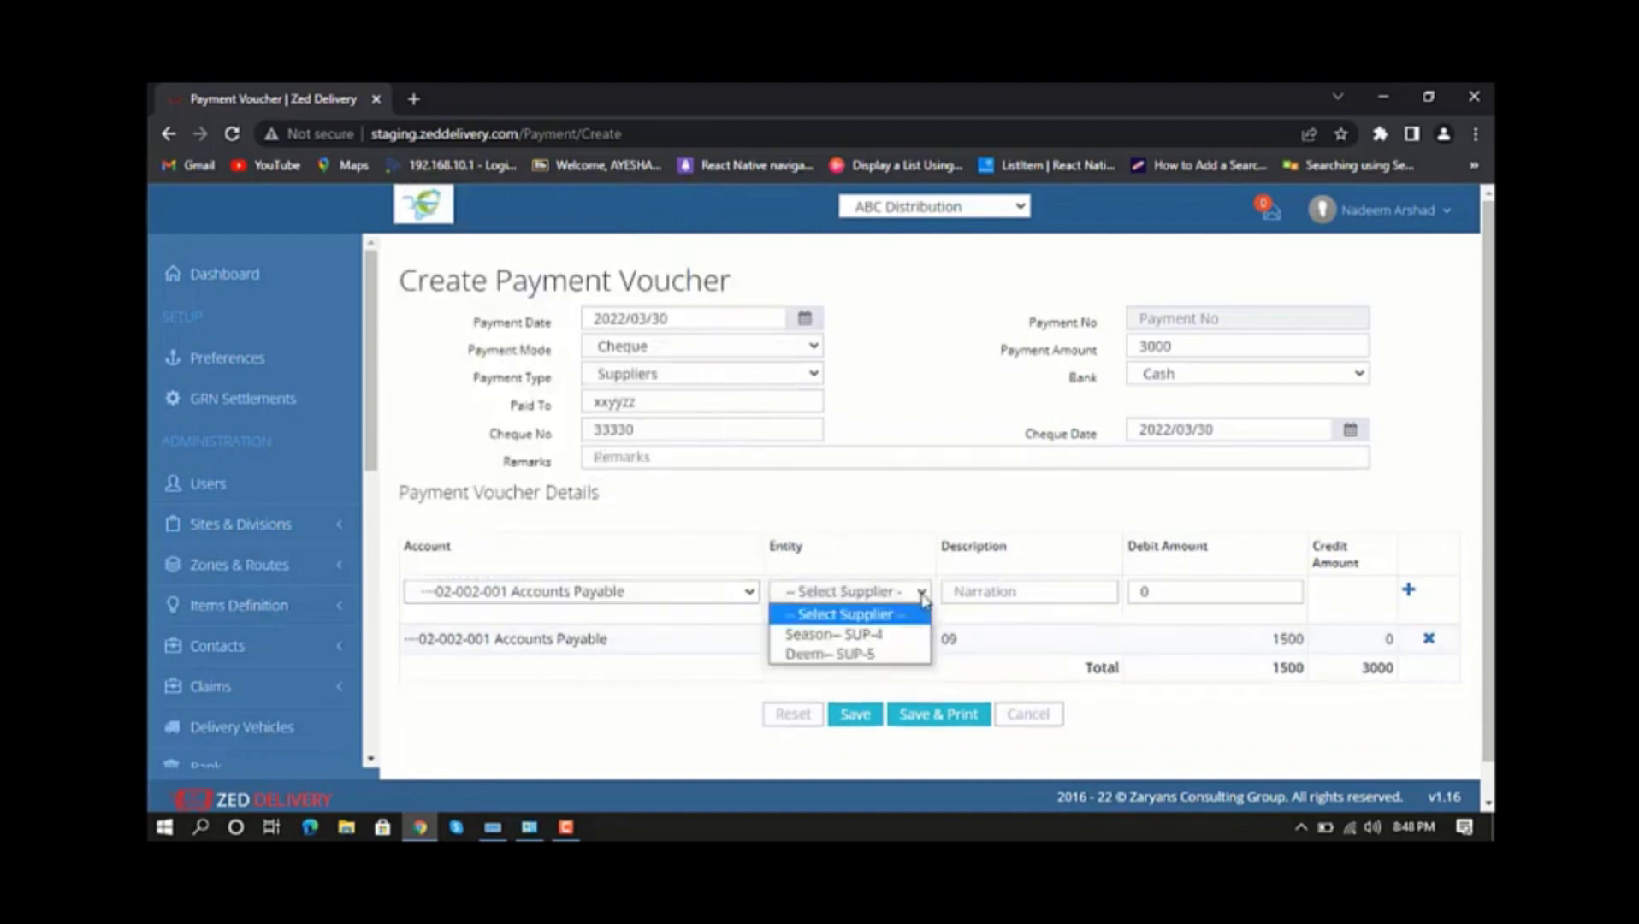
click(855, 653)
click(960, 590)
text(Inv-98)
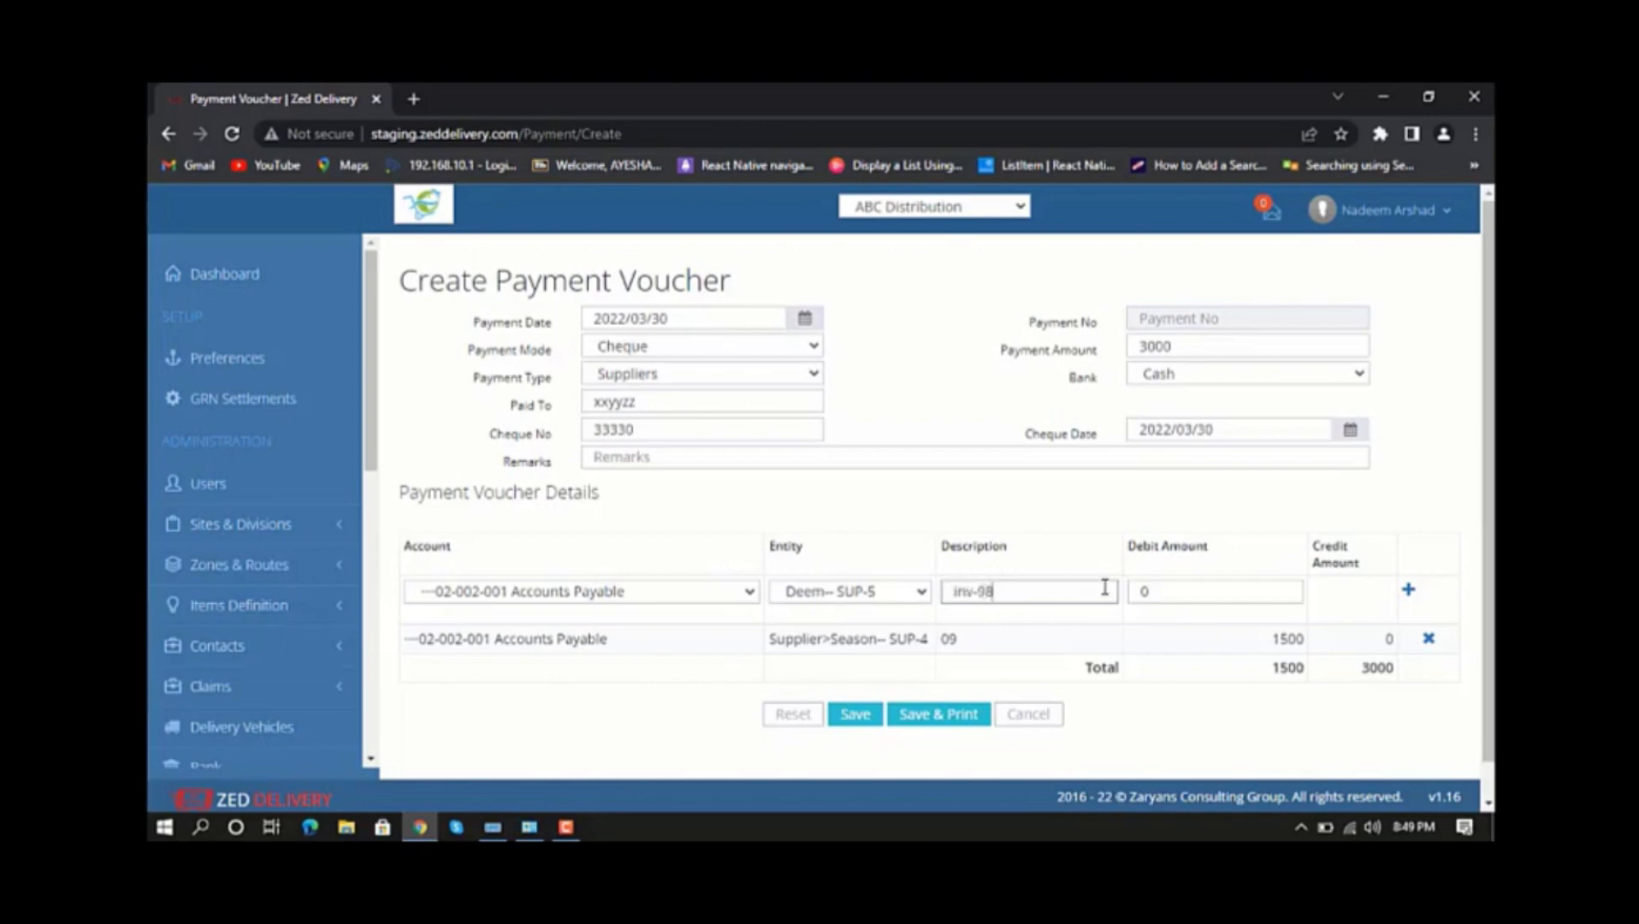
click(1153, 588)
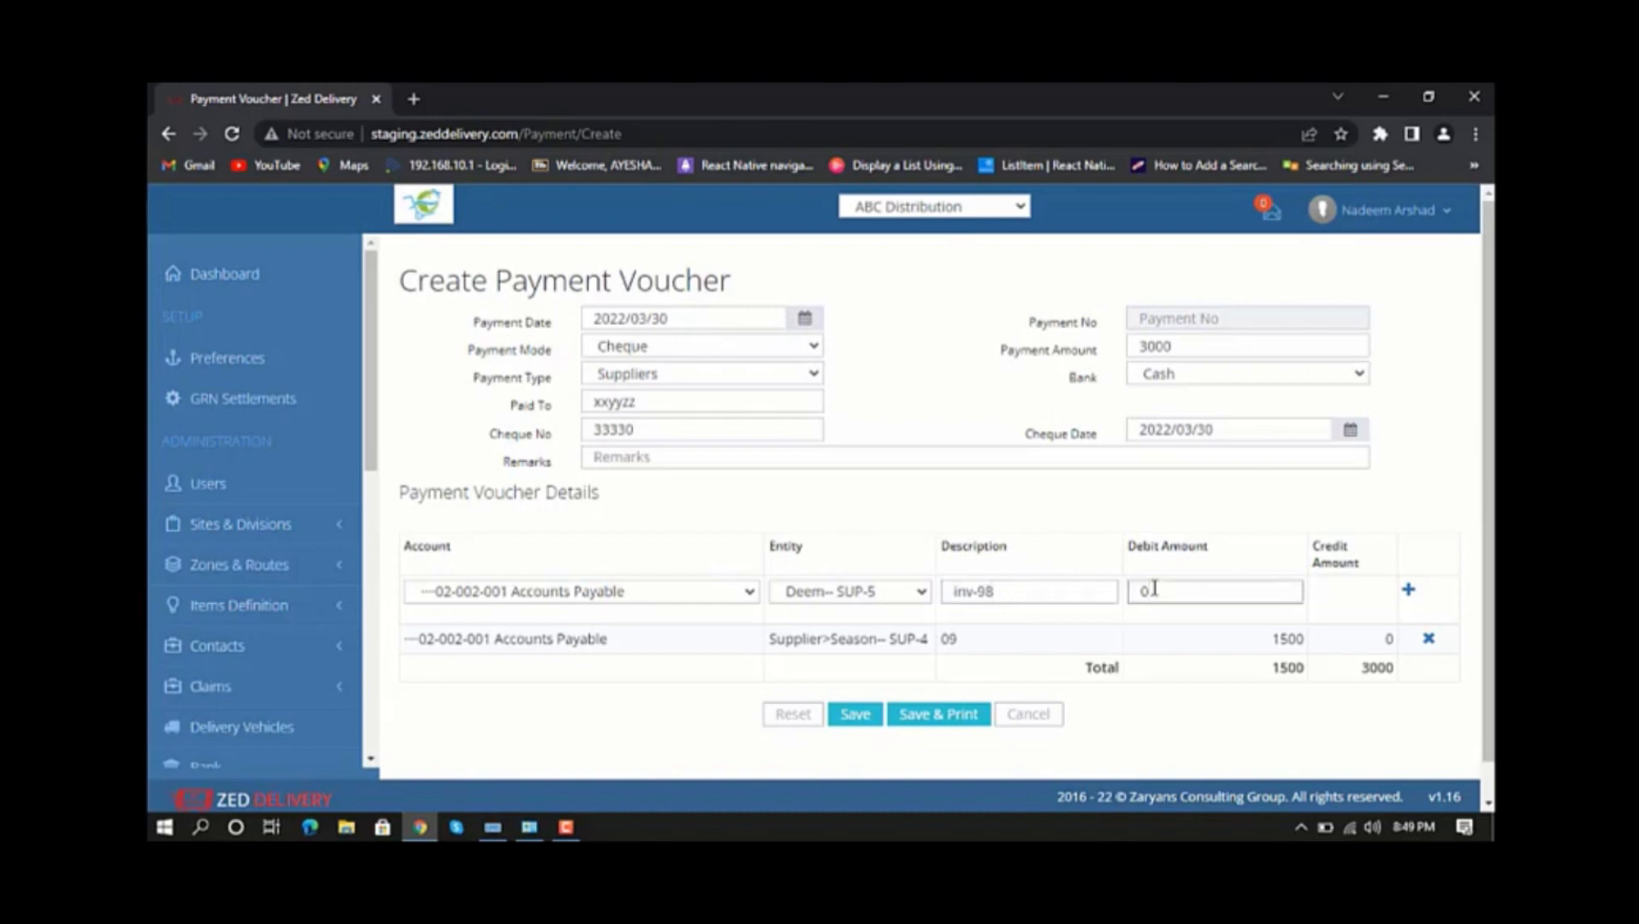
text(1500)
click(1407, 592)
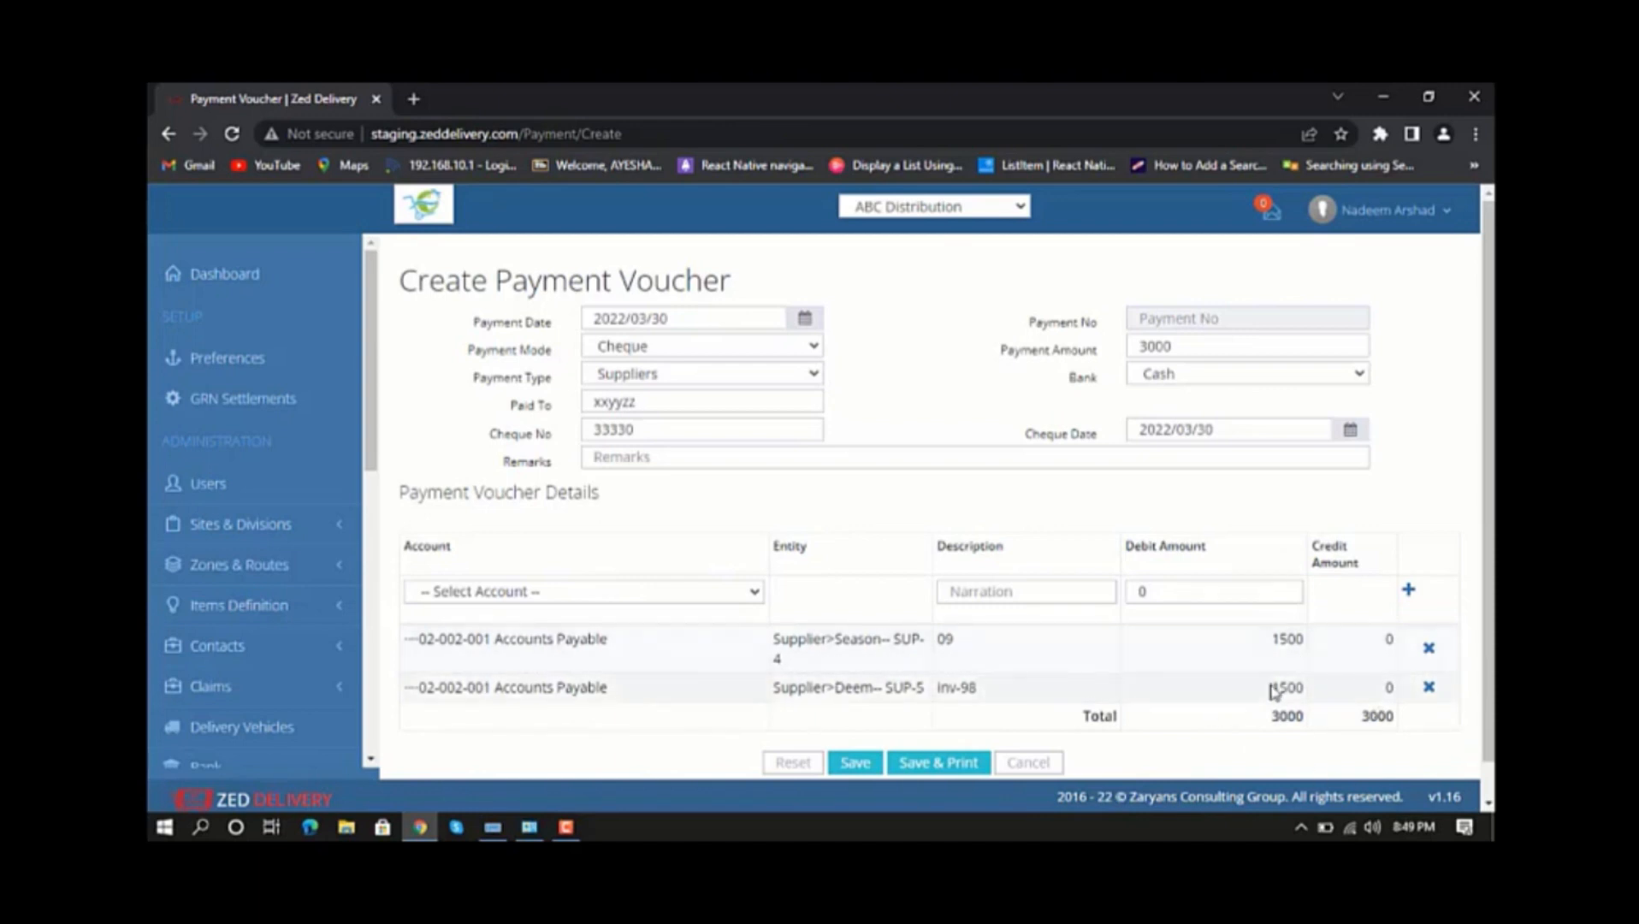
Save the 3000 cheque payment voucher and reopen it for editing to review its details.
scroll(1273, 691, down, 1)
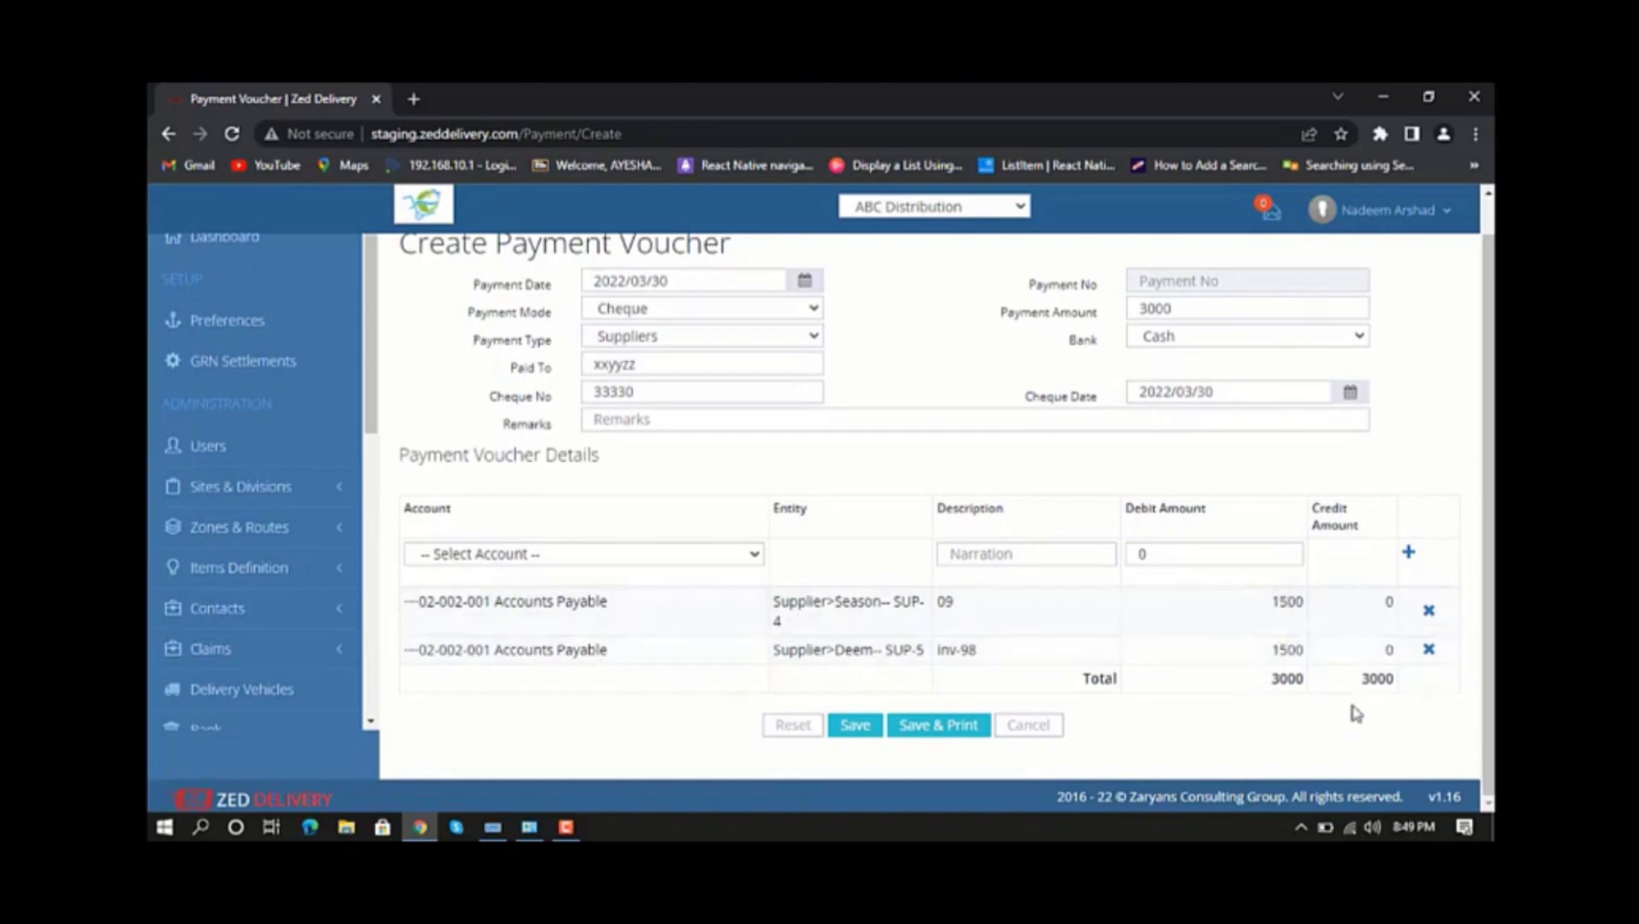
click(854, 728)
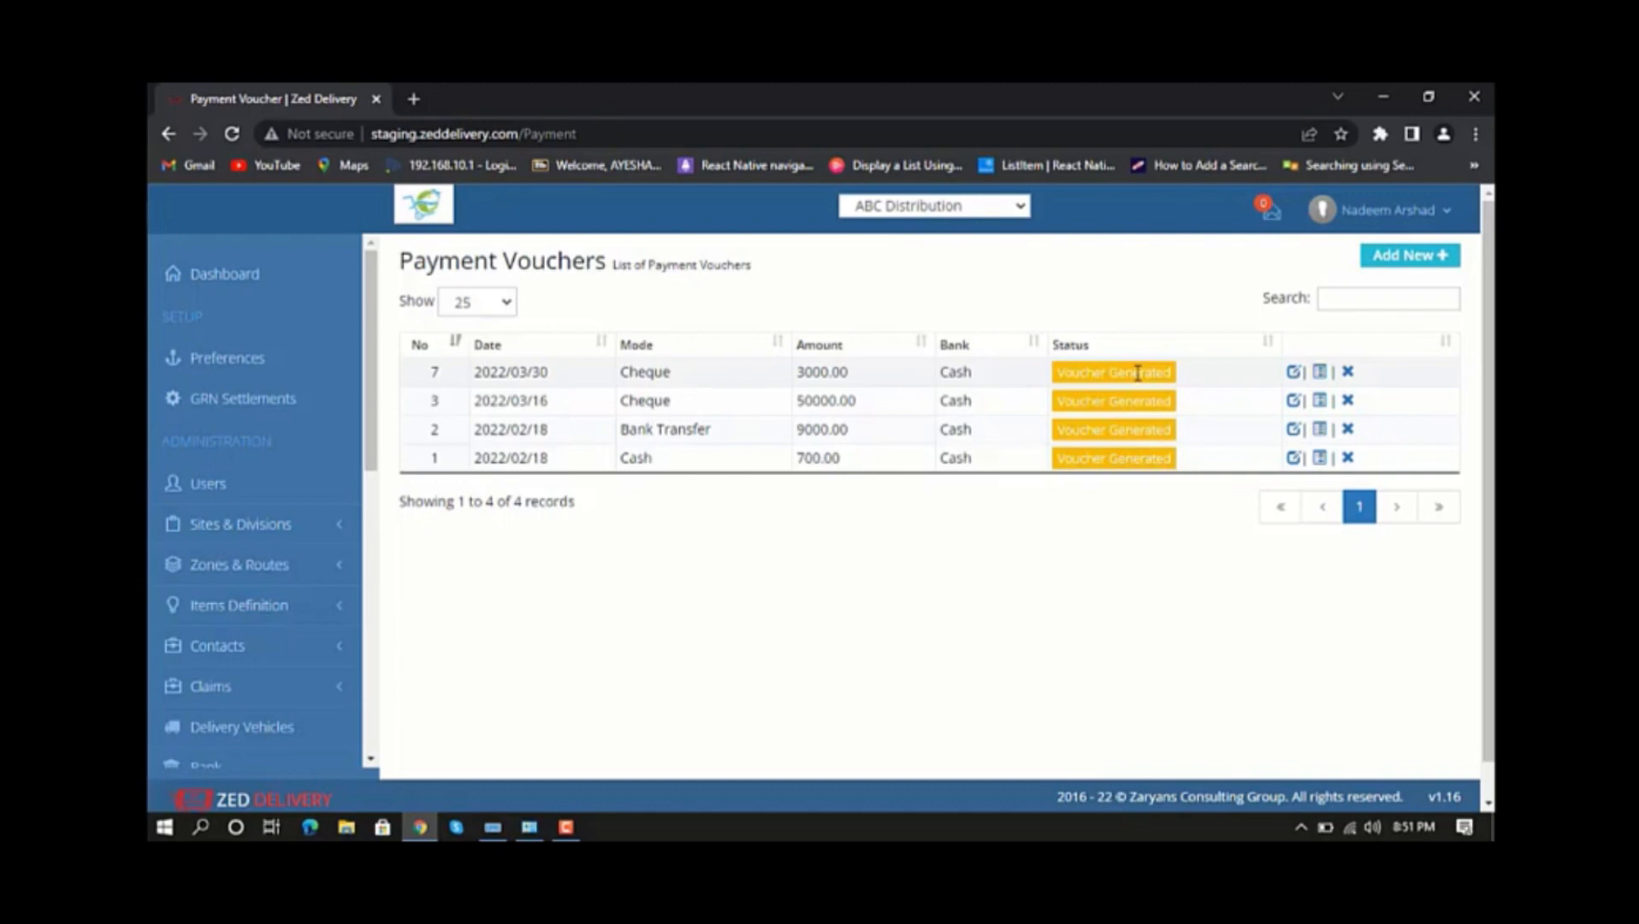
click(1294, 374)
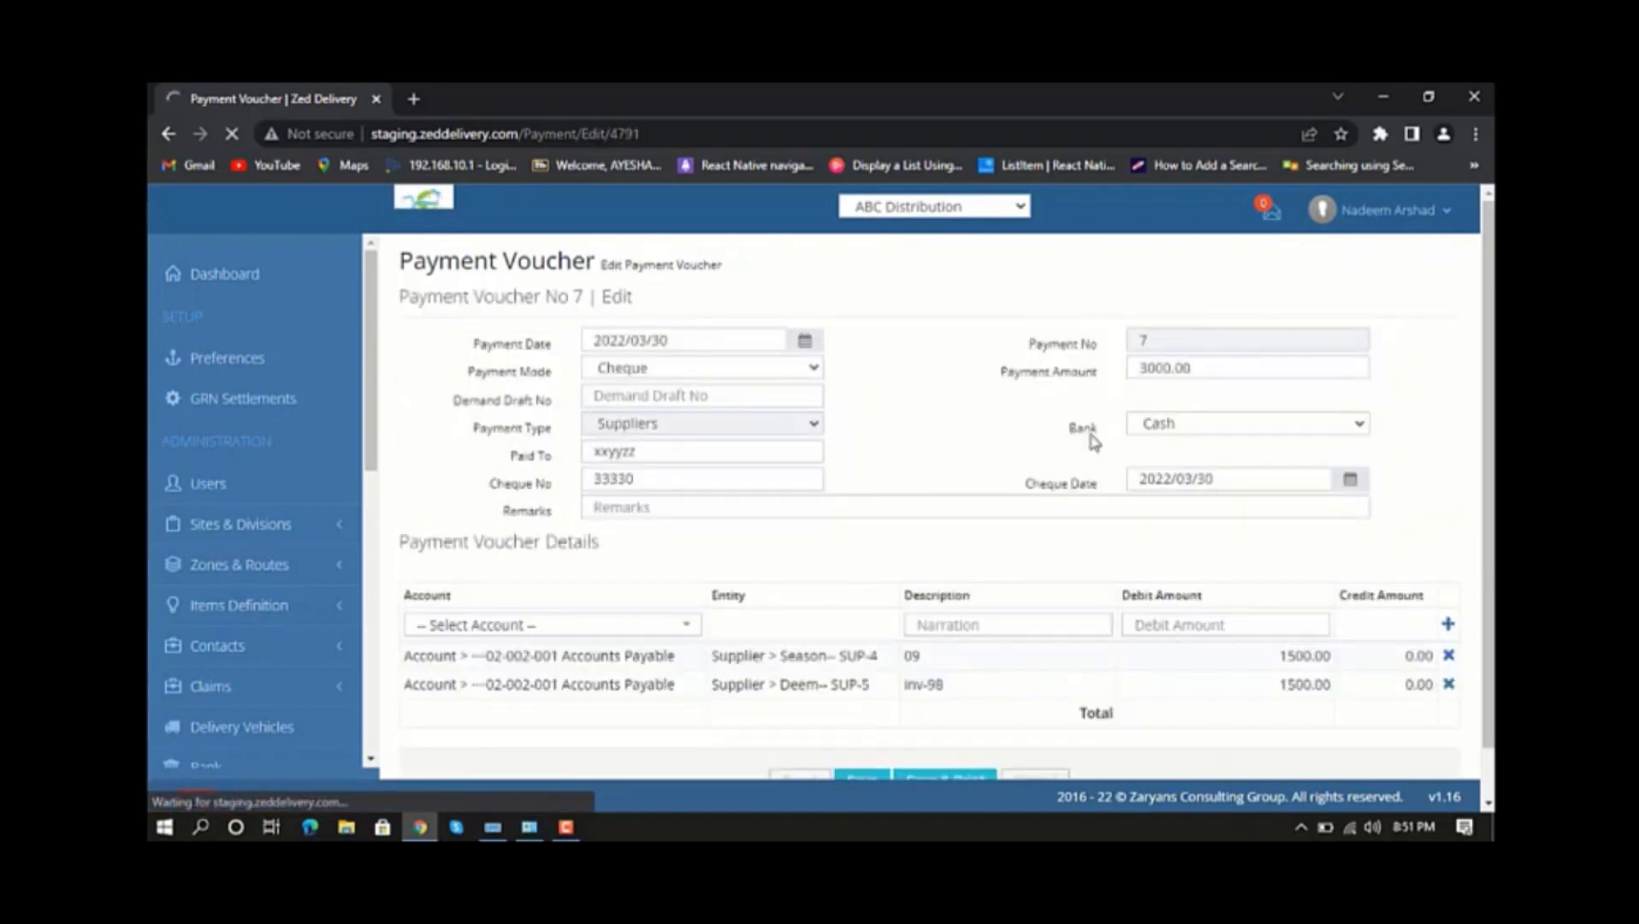
scroll(1095, 442, down, 1)
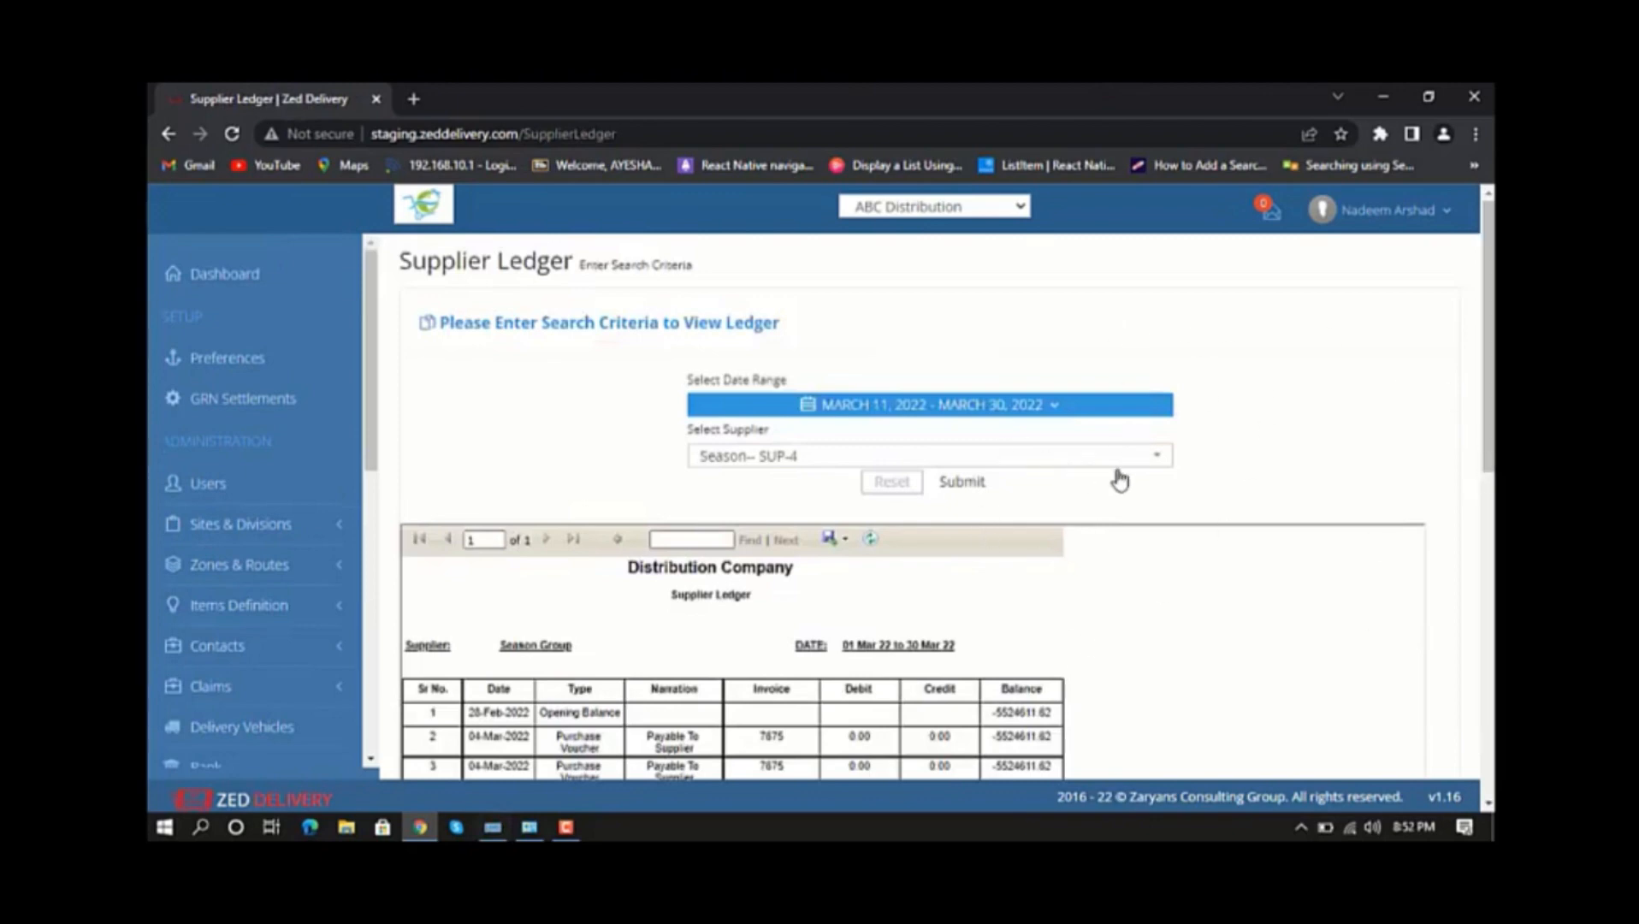
Generate the Supplier Ledger report for supplier Season-- SUP-4 with the date range set to Today.
click(1136, 409)
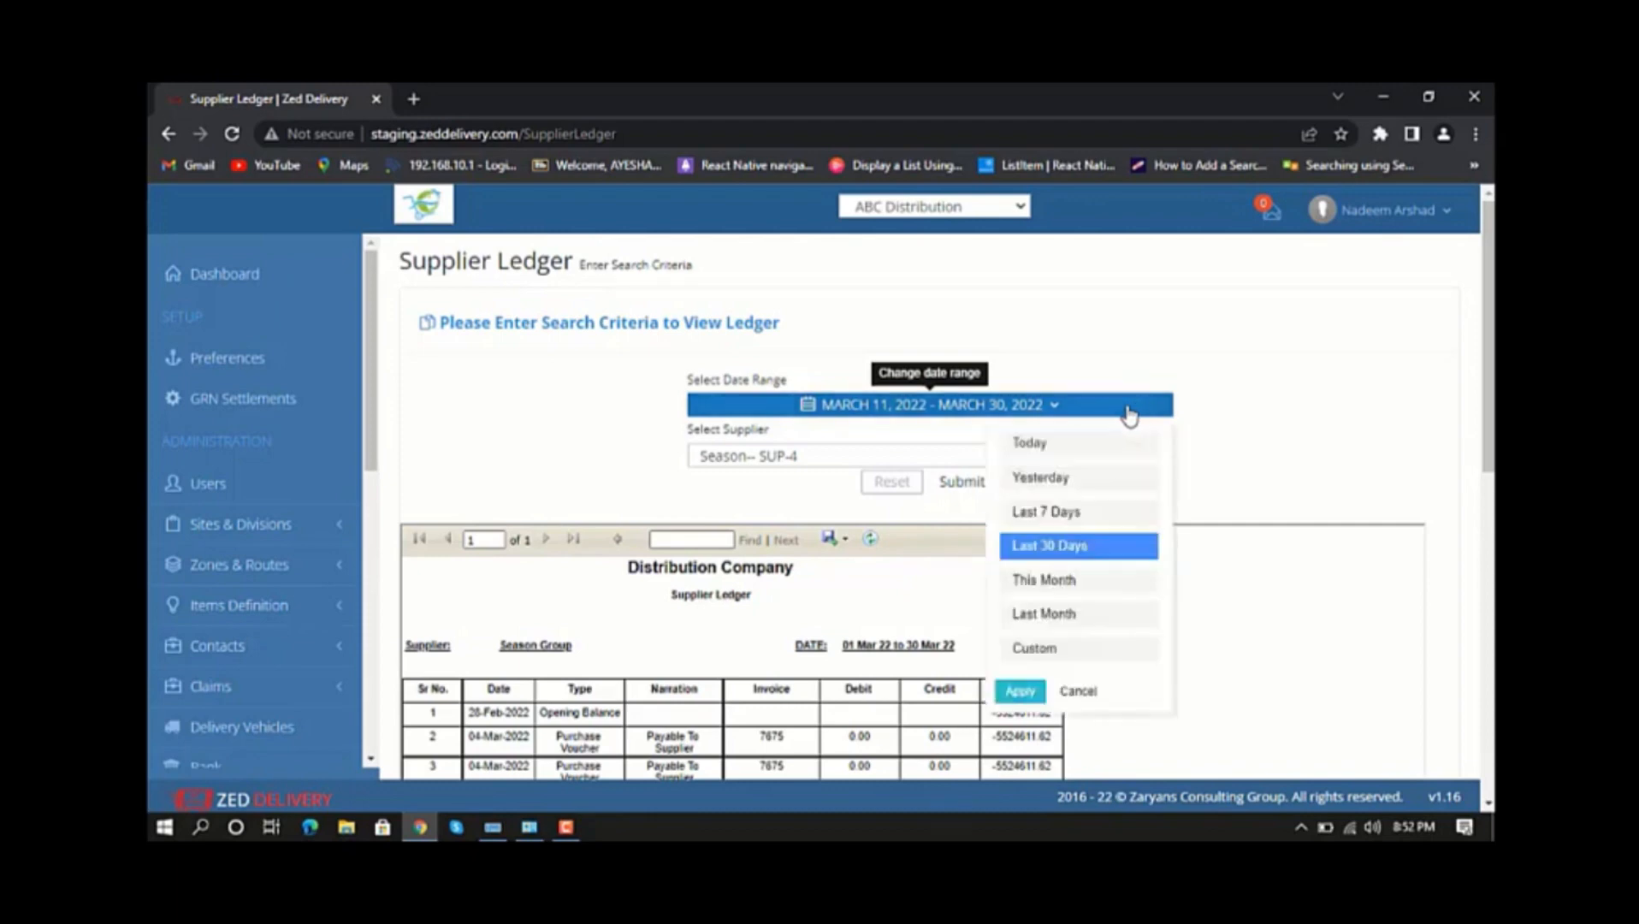
click(1050, 445)
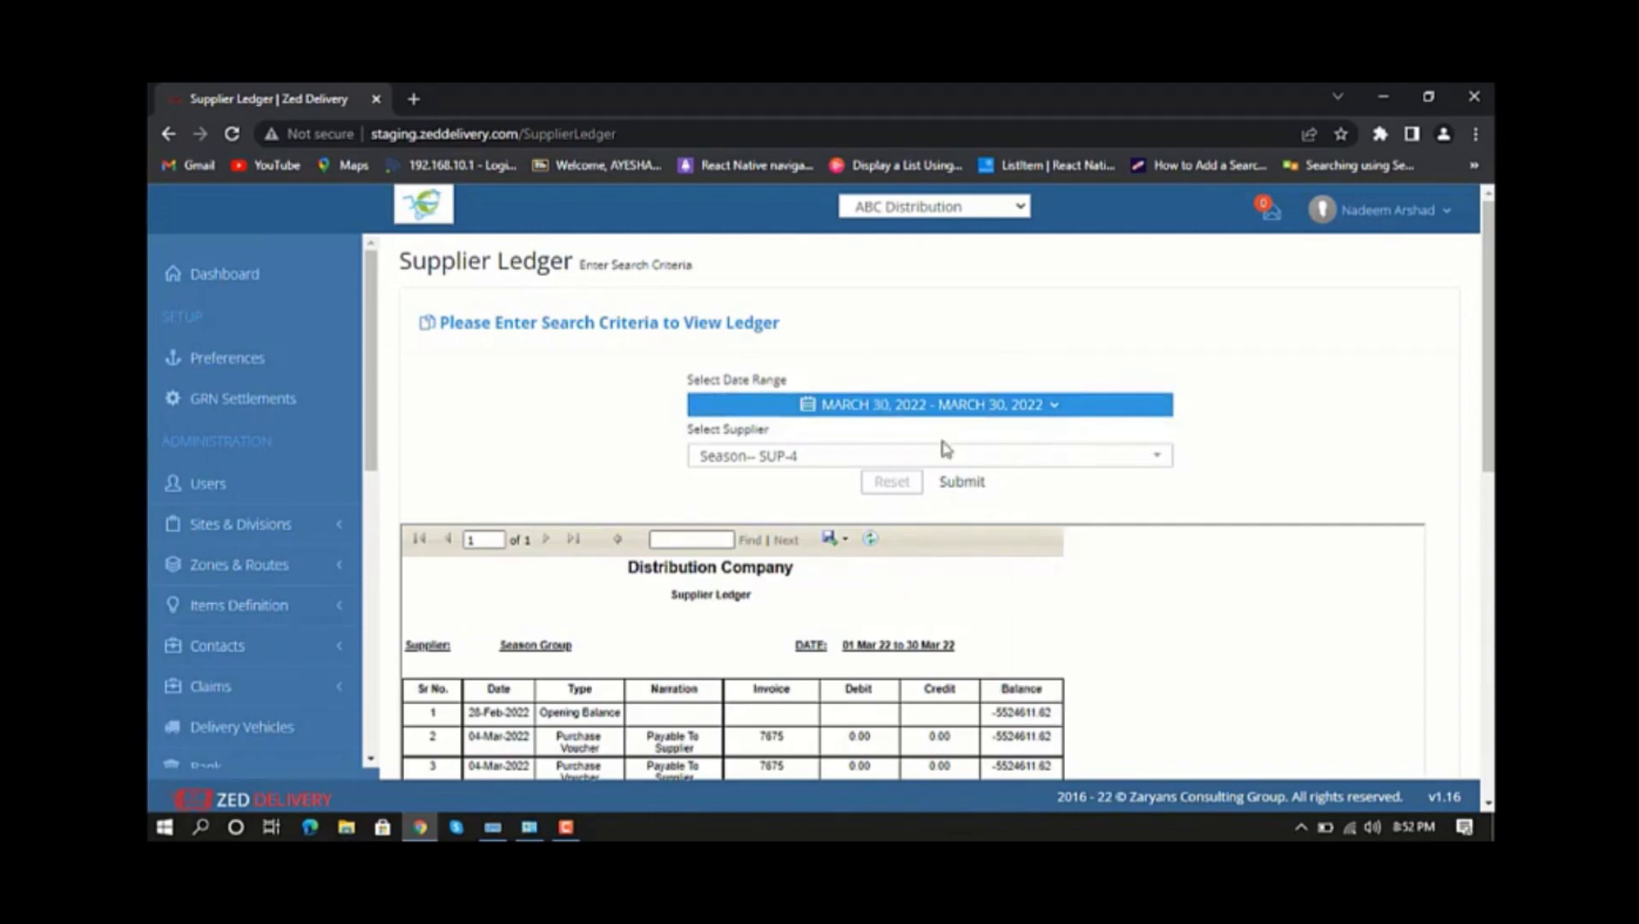
click(1147, 465)
click(843, 519)
click(962, 482)
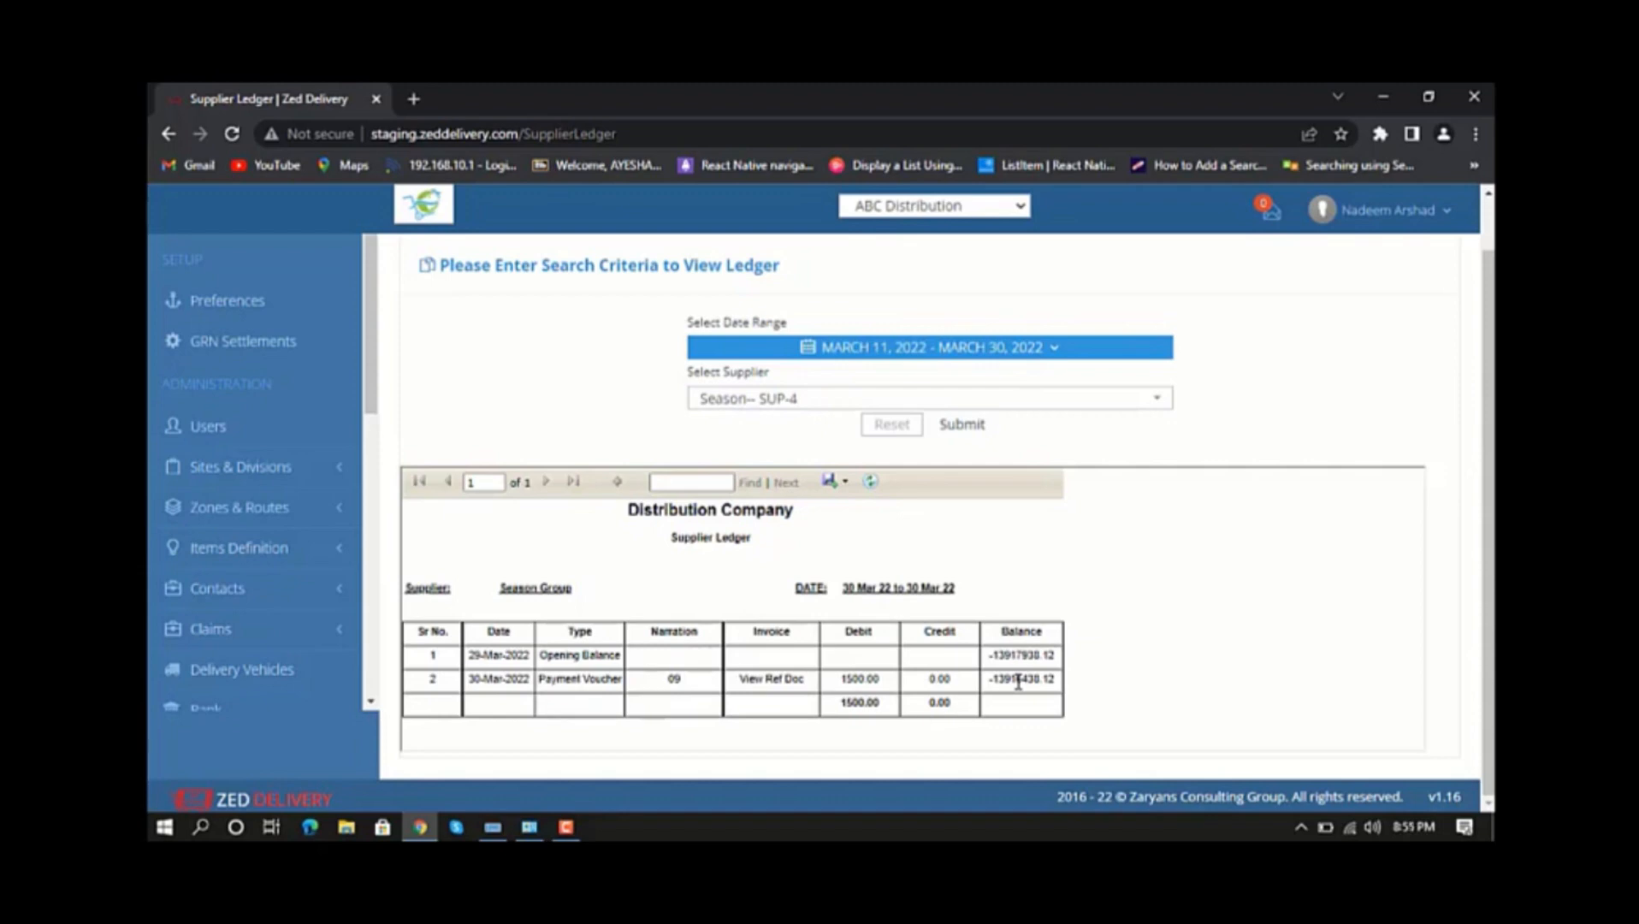
Return to the payment vouchers list, start a new voucher and check its payment date.
scroll(292, 465, down, 5)
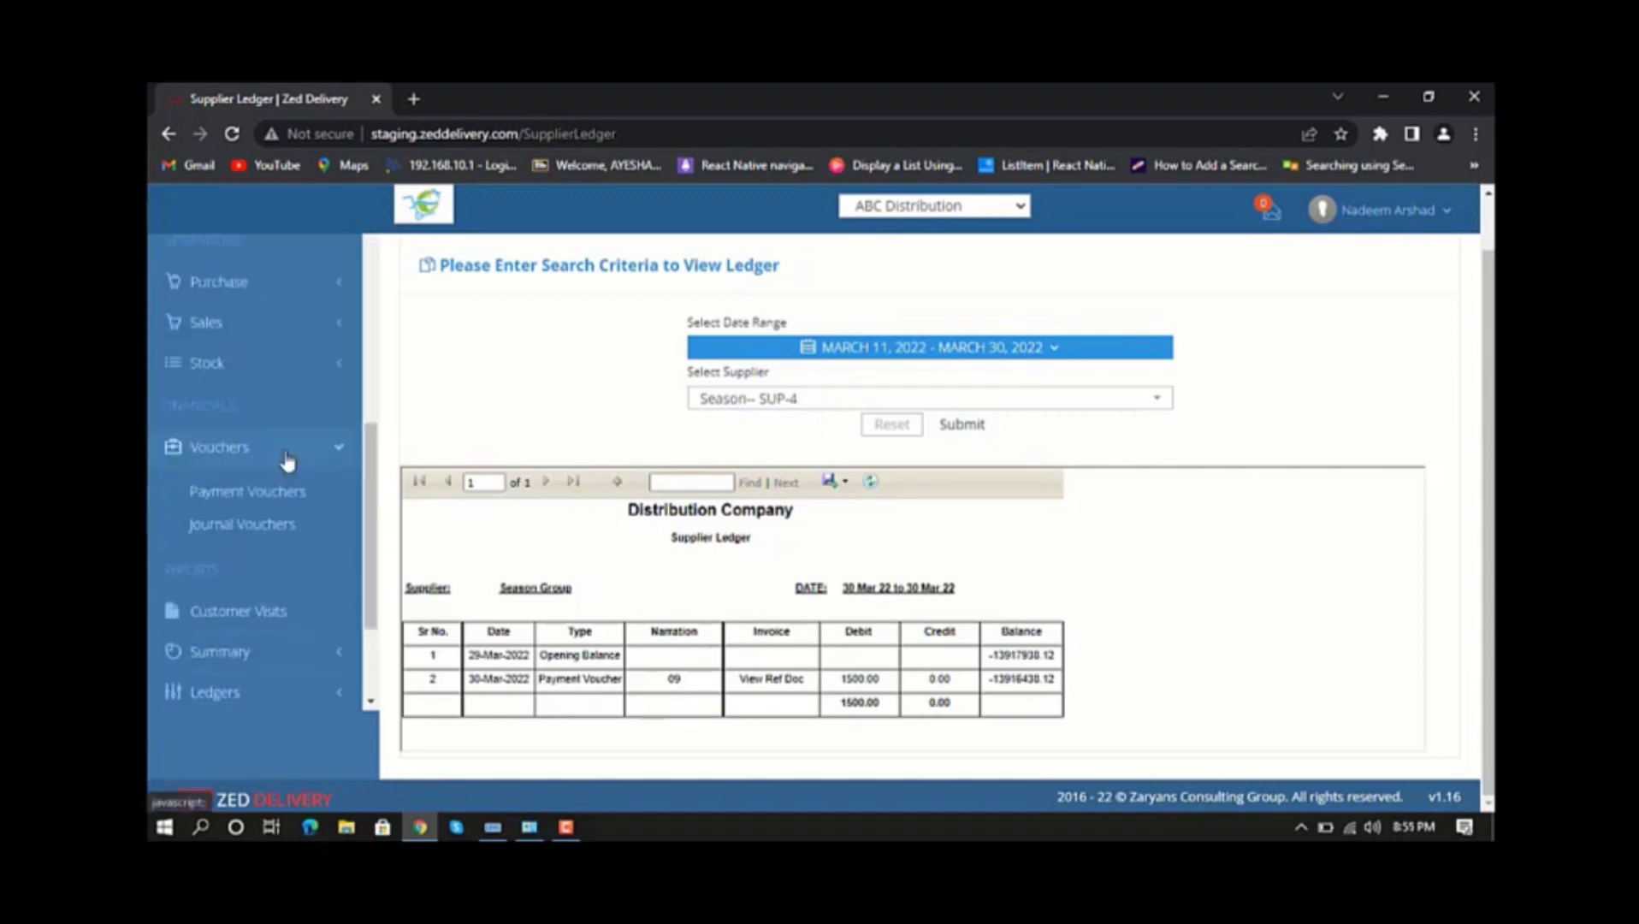
click(269, 497)
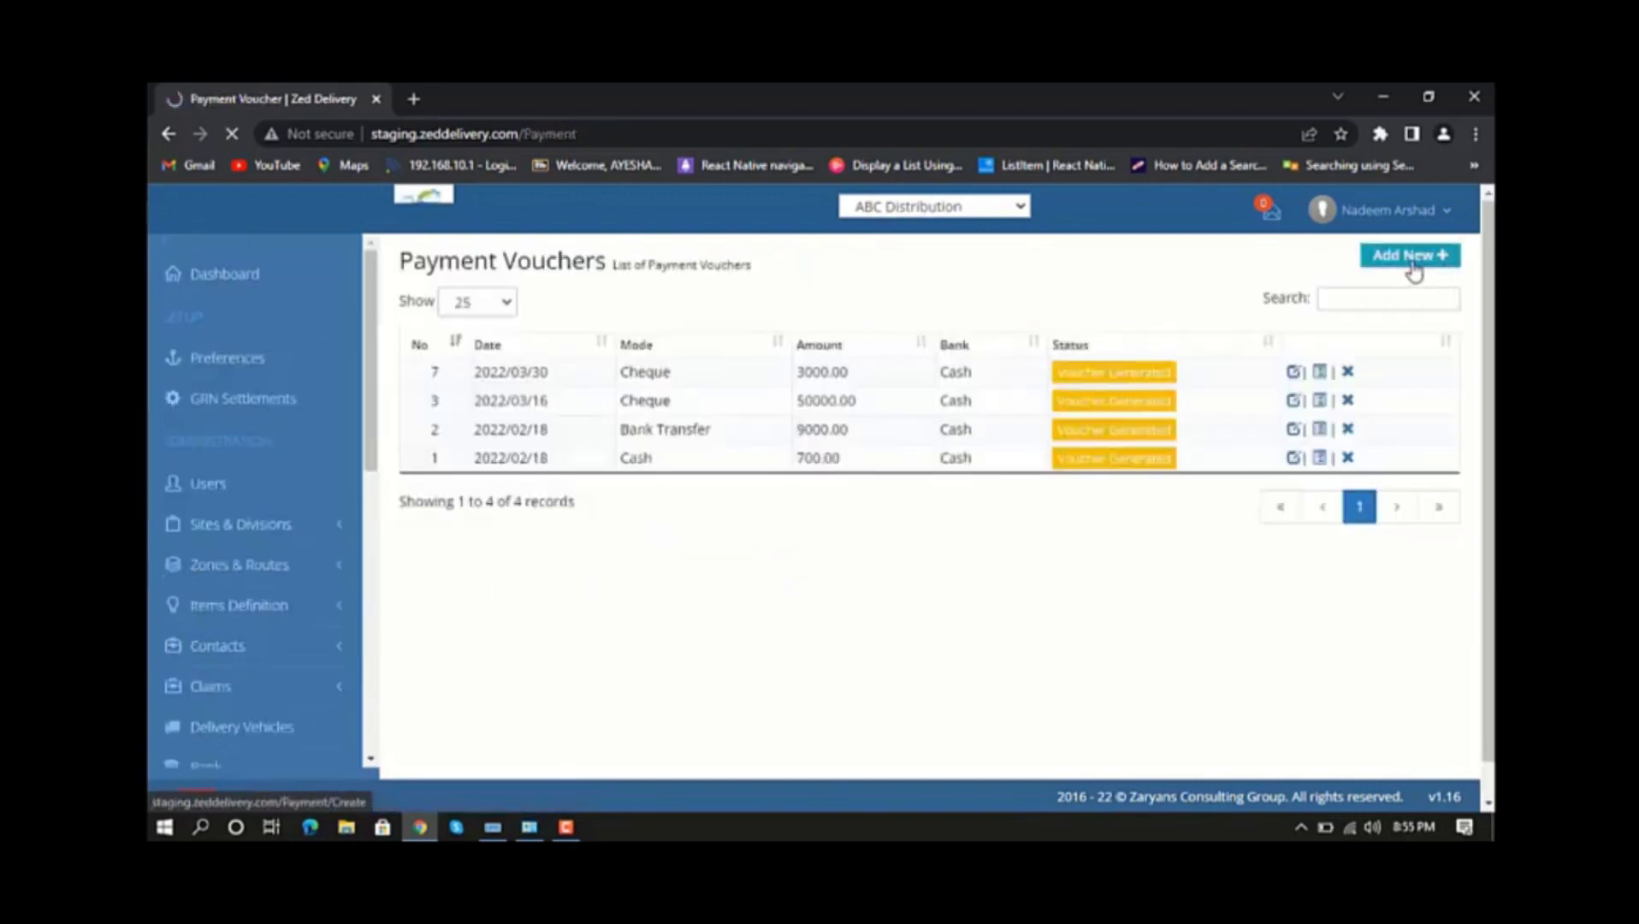
click(1411, 257)
click(804, 318)
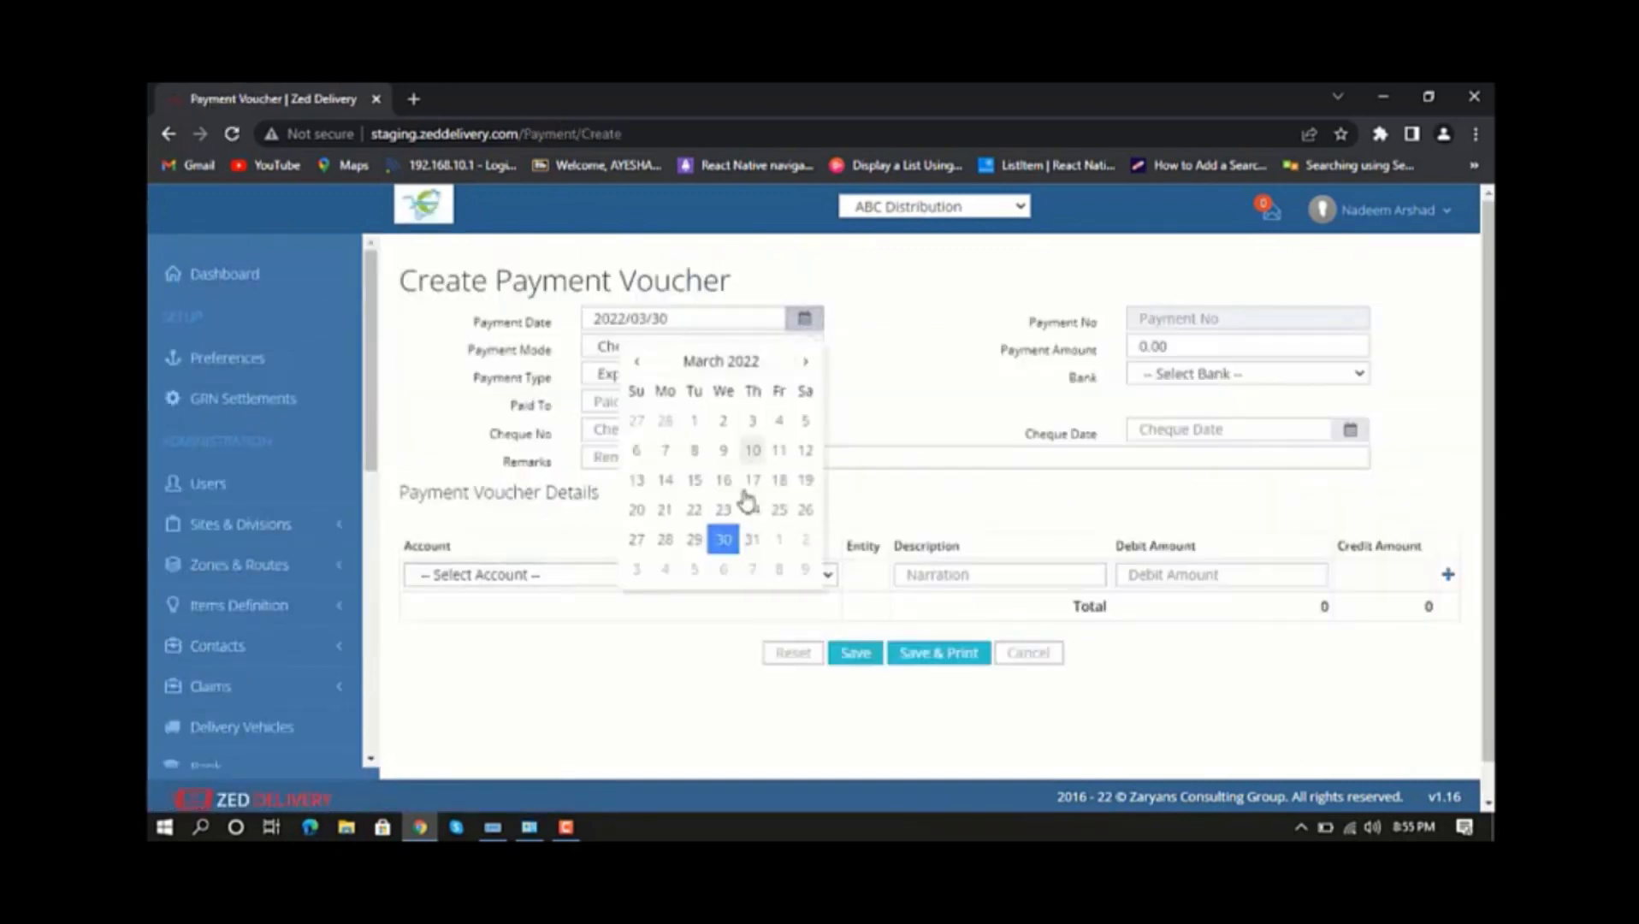
click(790, 322)
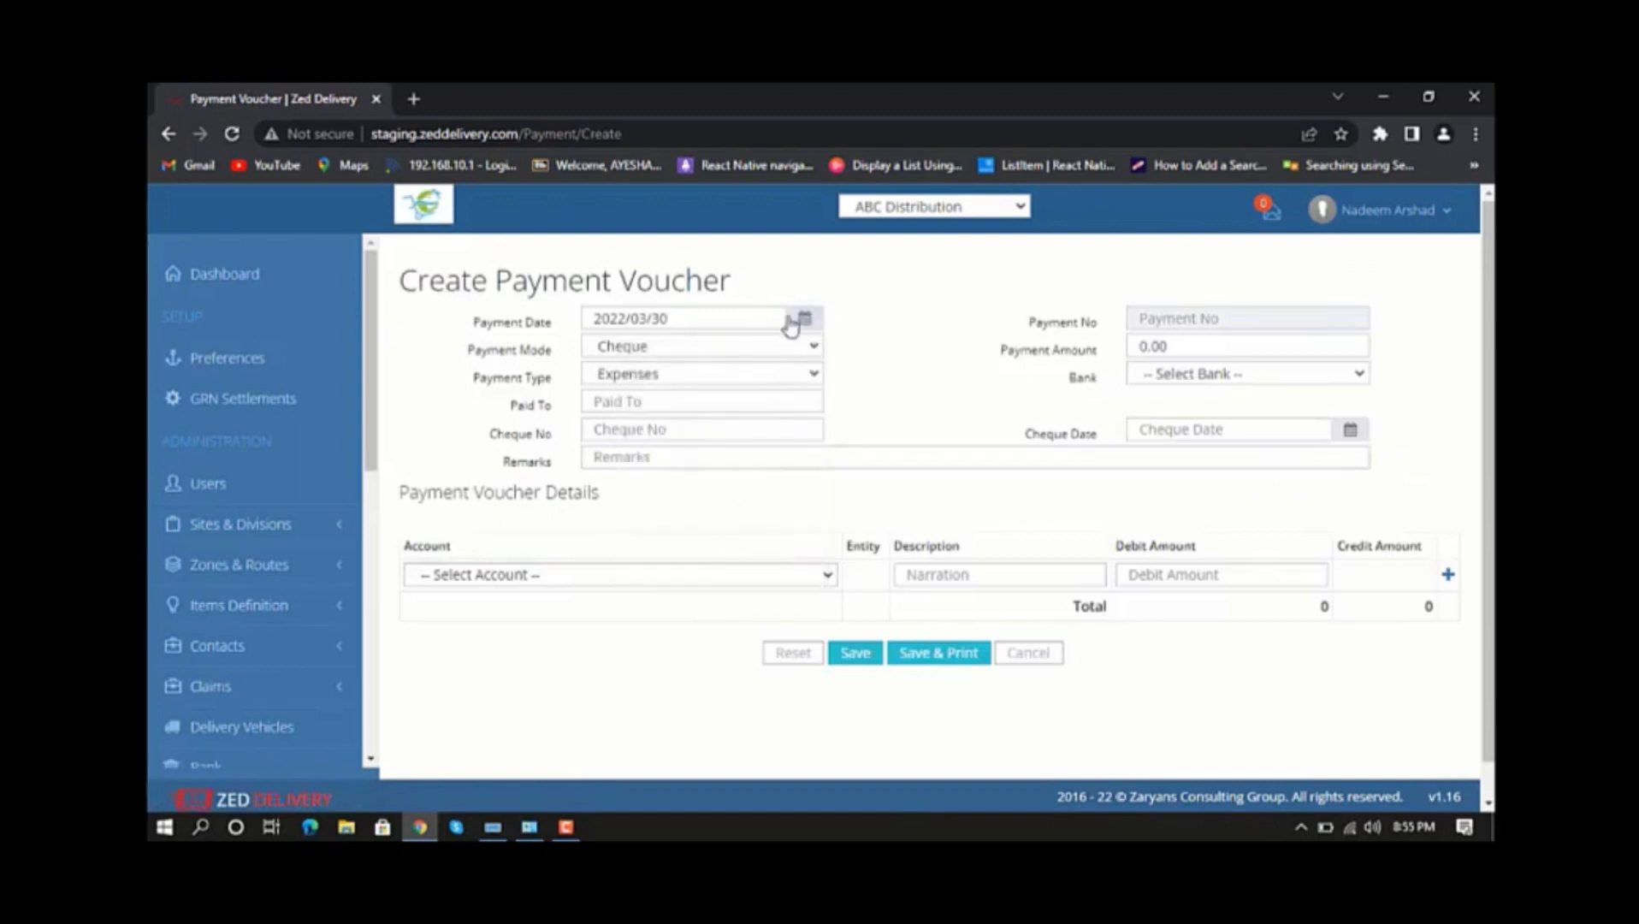
Set the payment mode to Cash, payment type to Expenses, payment amount to 5000 and bank to Cash.
click(790, 354)
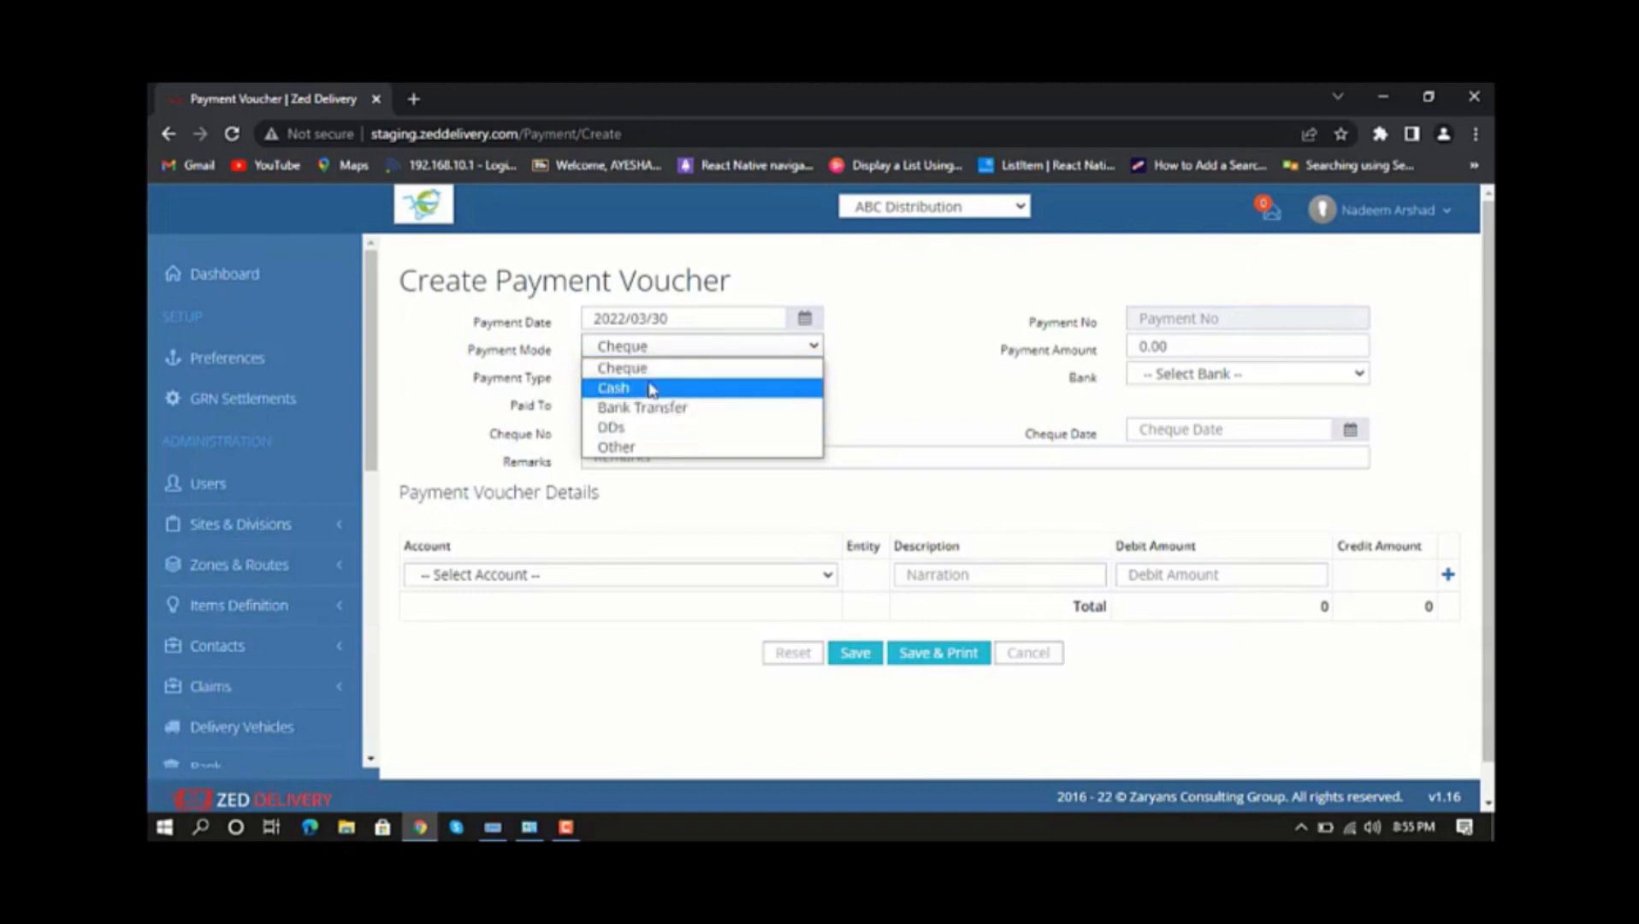
click(650, 390)
click(761, 382)
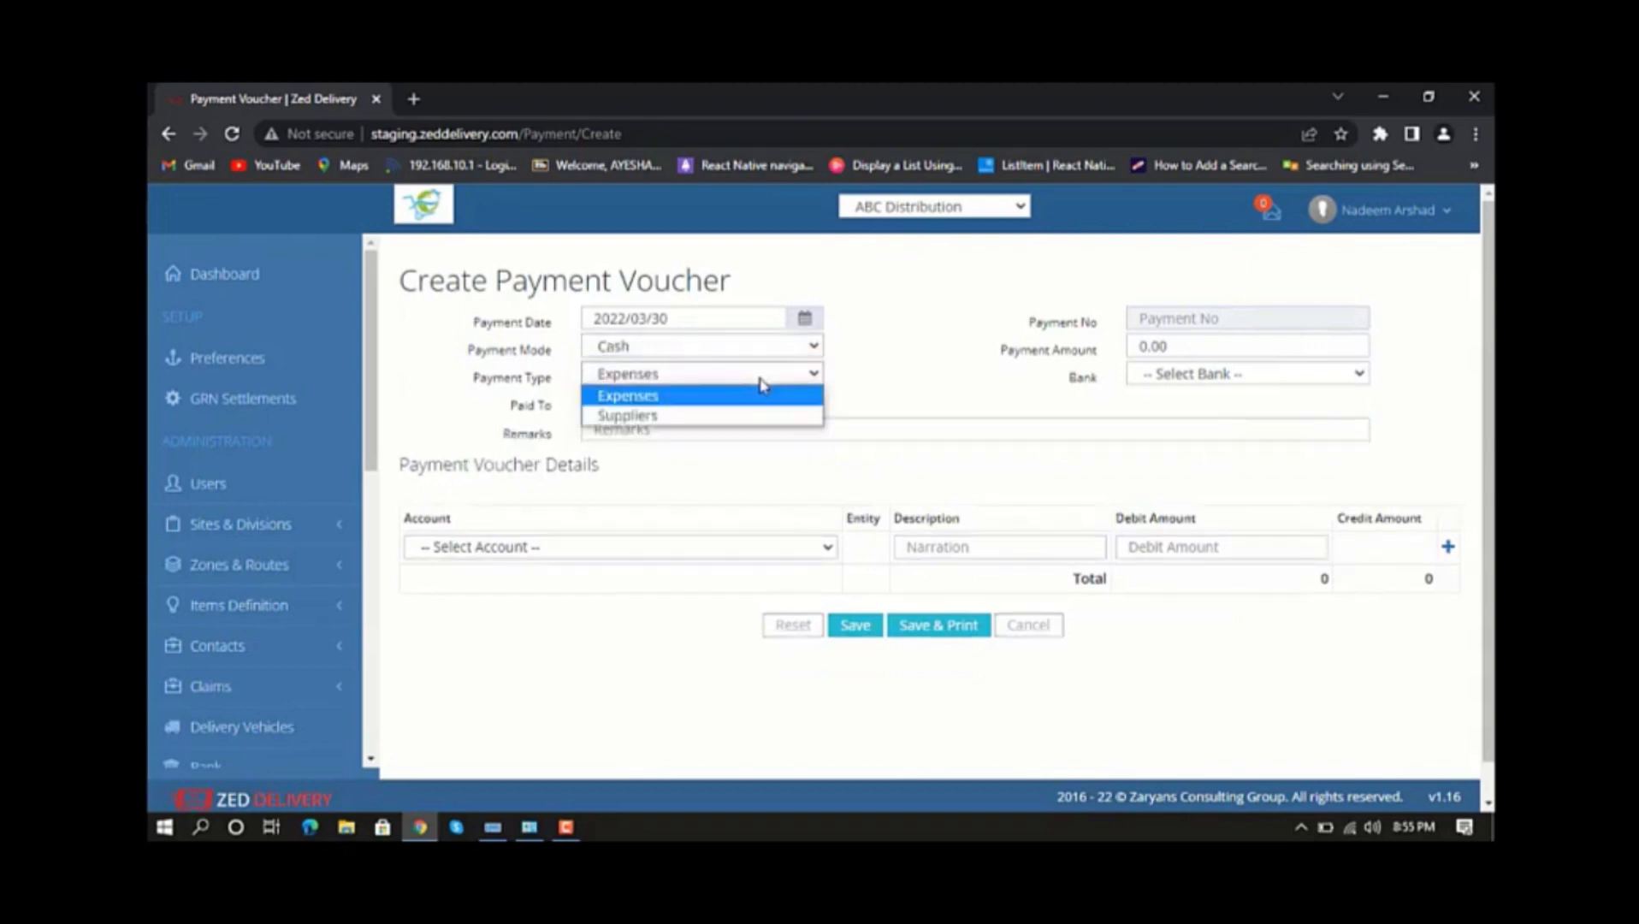
click(672, 398)
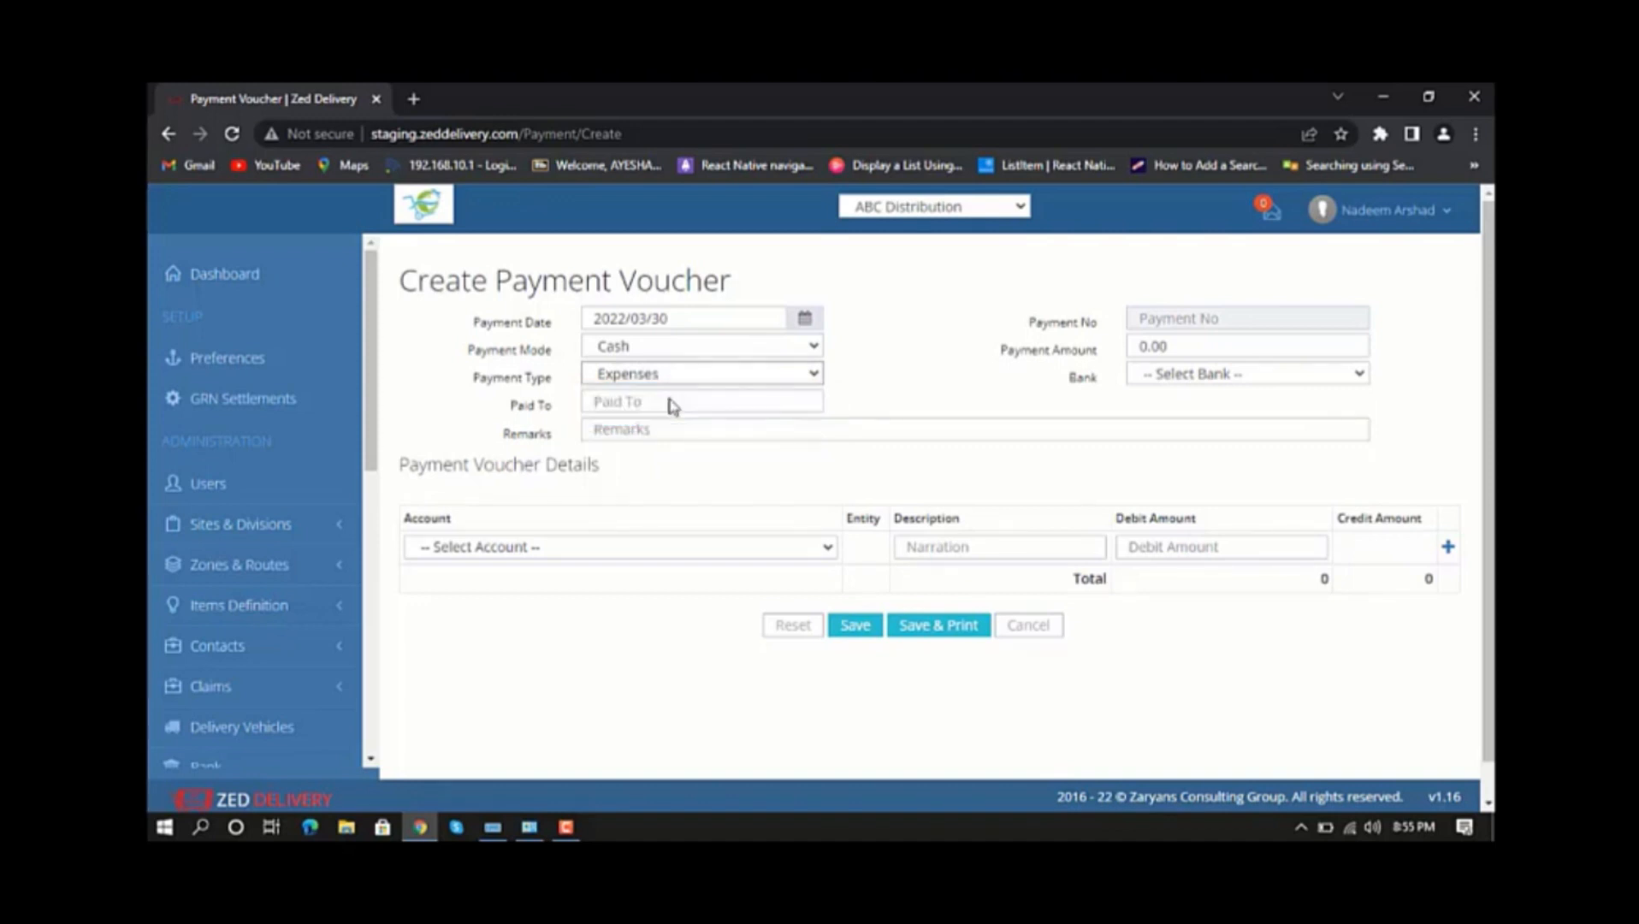
click(1168, 345)
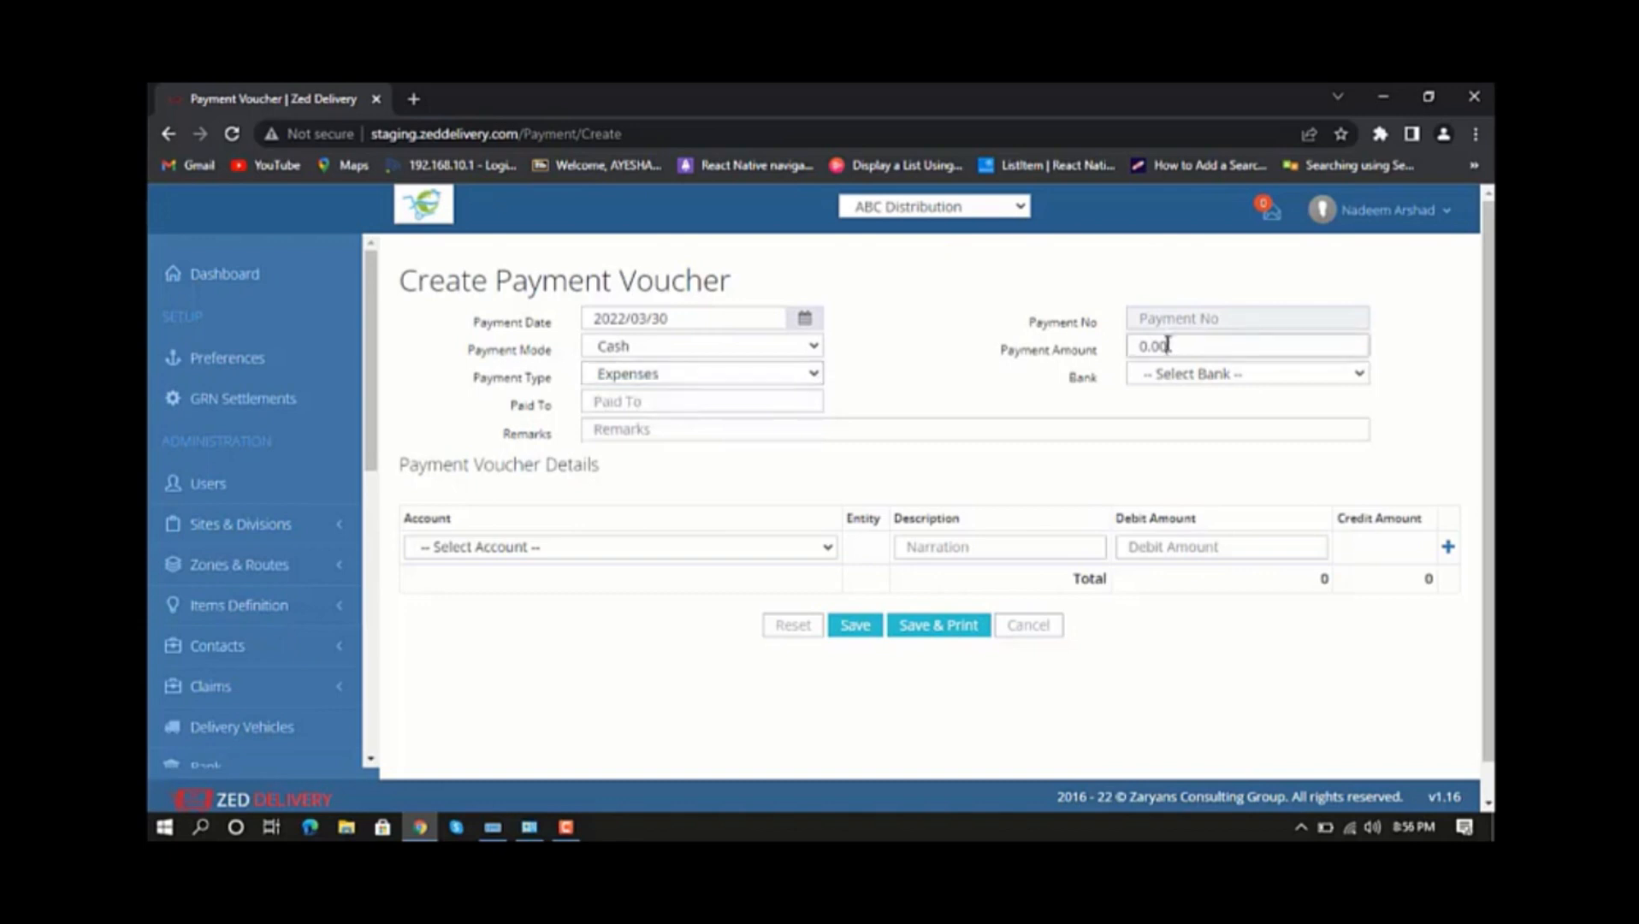
text(5000)
click(1363, 379)
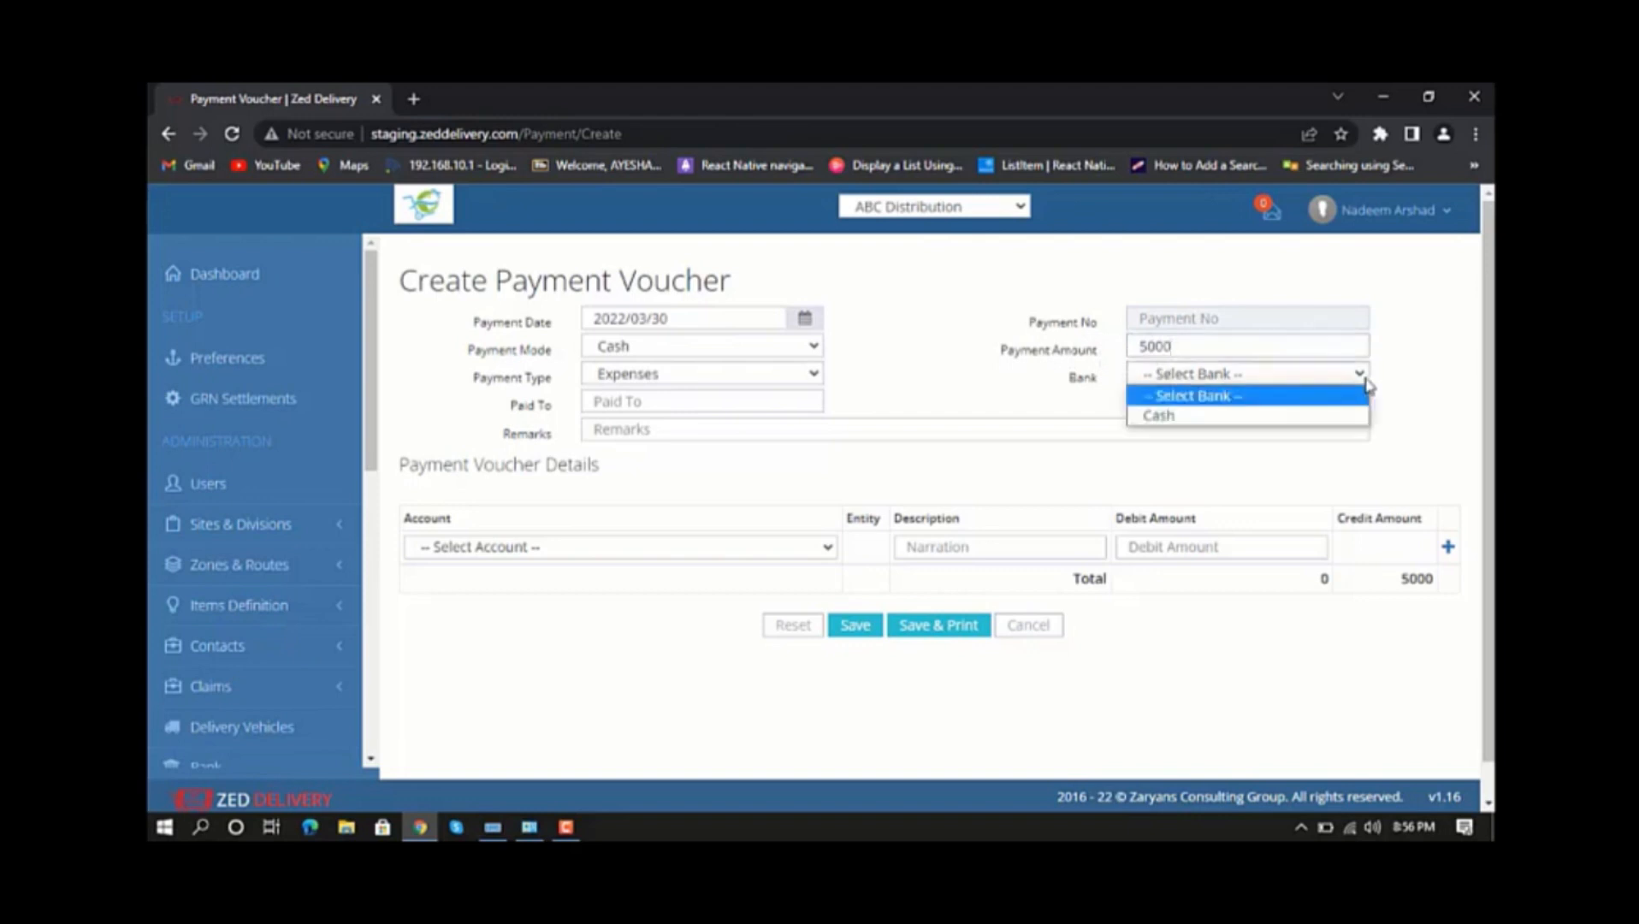
click(1269, 415)
Enter abc as the voucher's Paid To value and expense as the remarks.
click(603, 397)
text(abc)
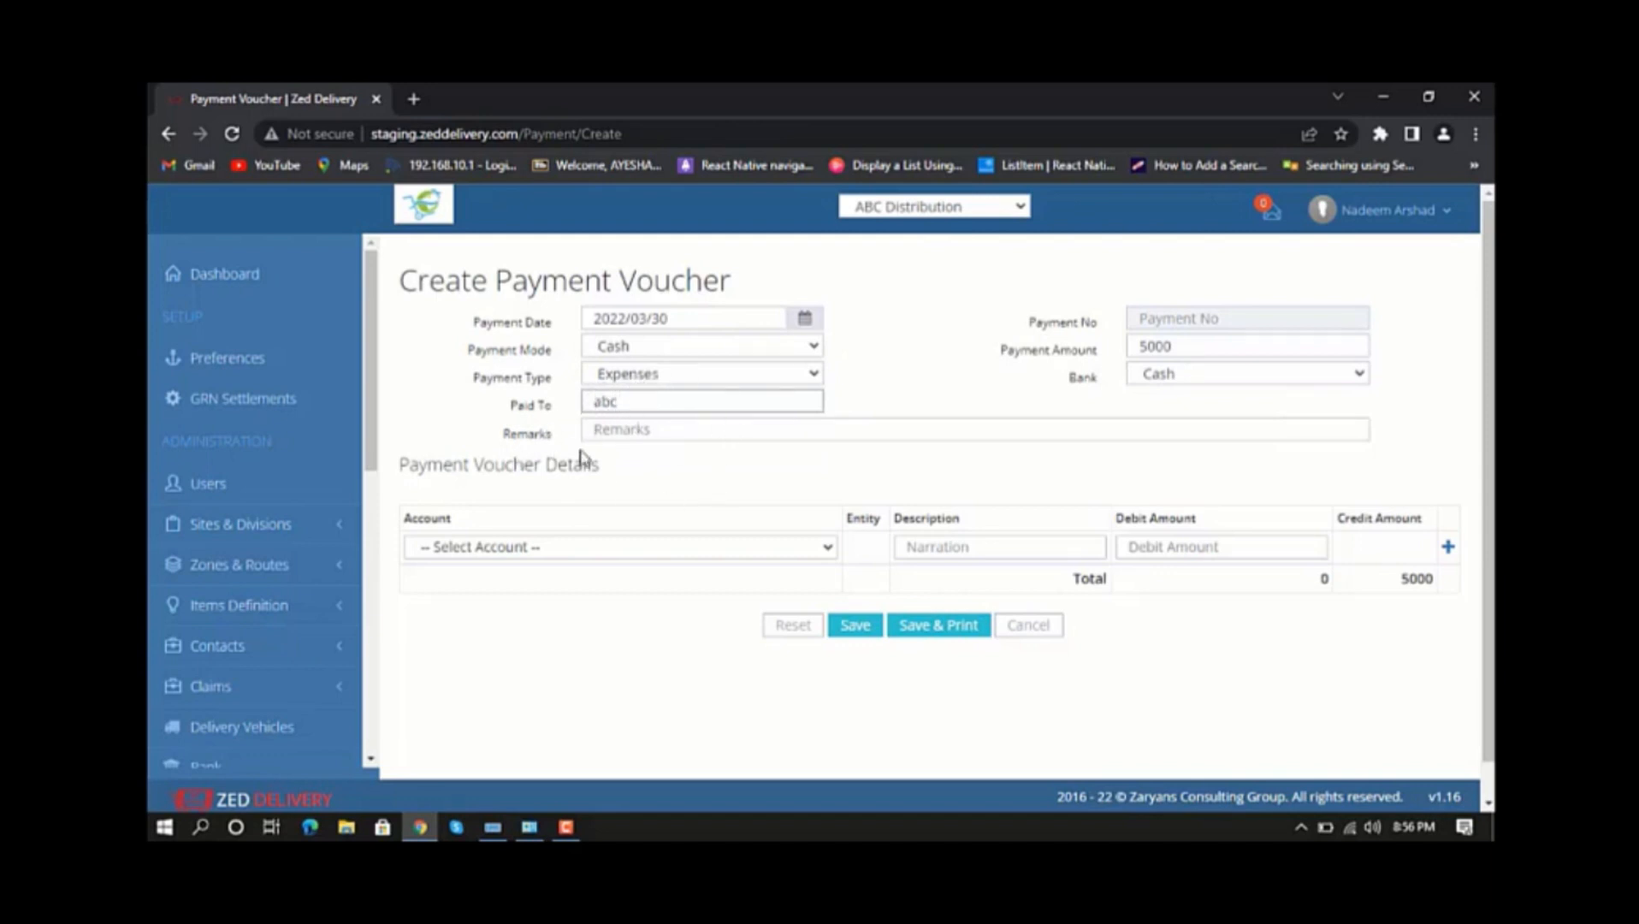
click(637, 430)
text(expense)
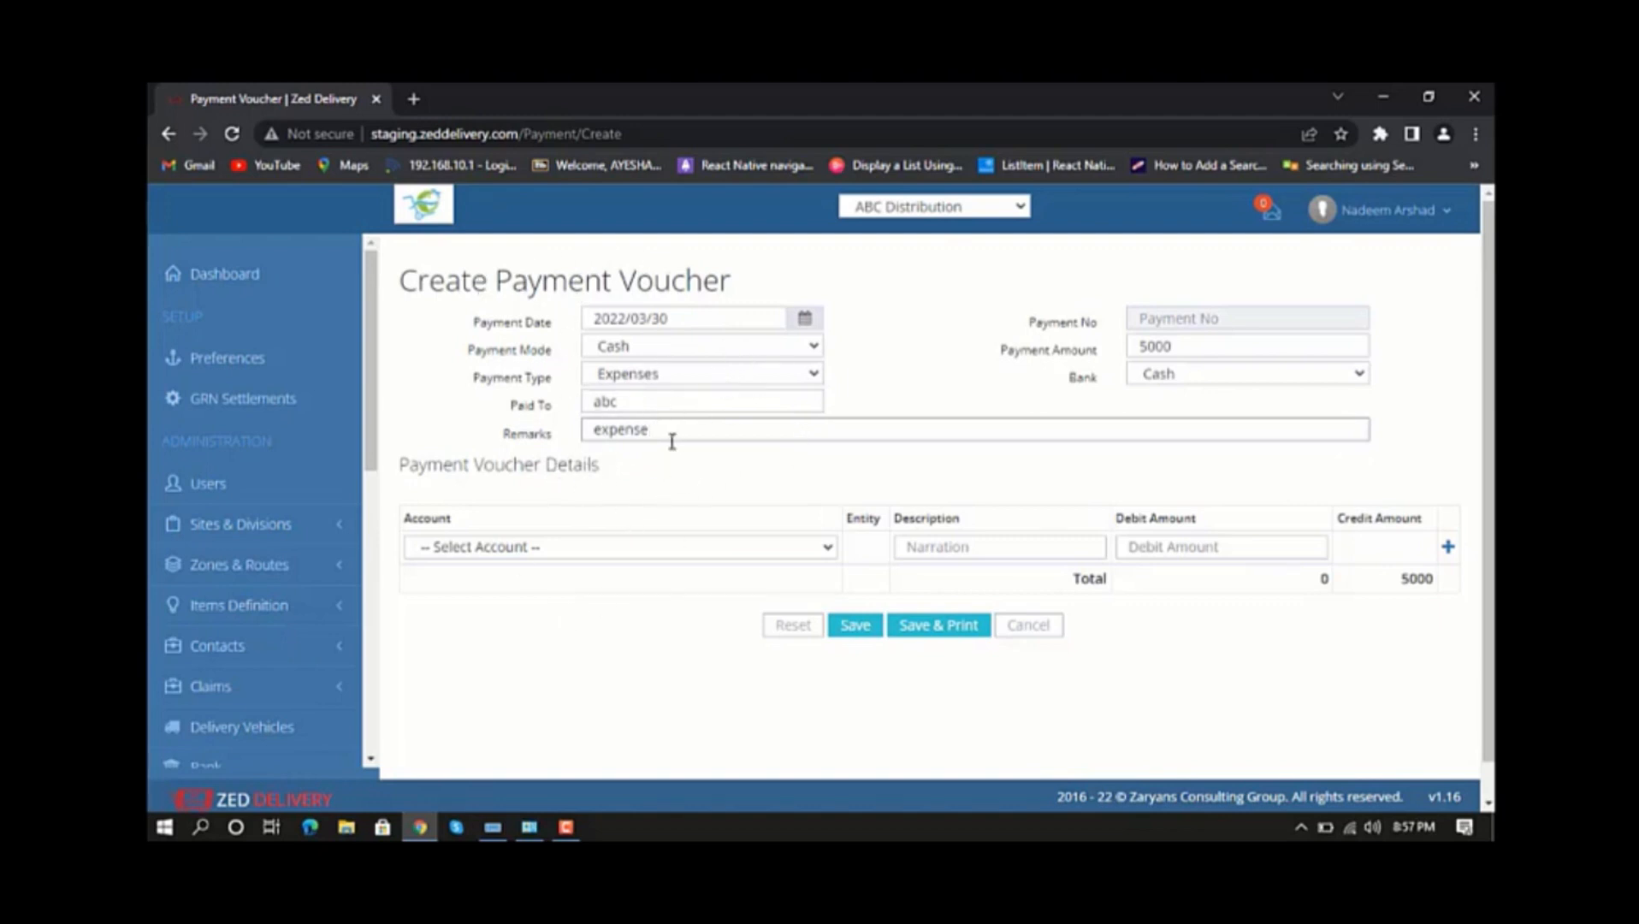
For the first detail line, choose account 03-003 Rent Expenses, the fifth listed employee and the Transport expense.
click(676, 547)
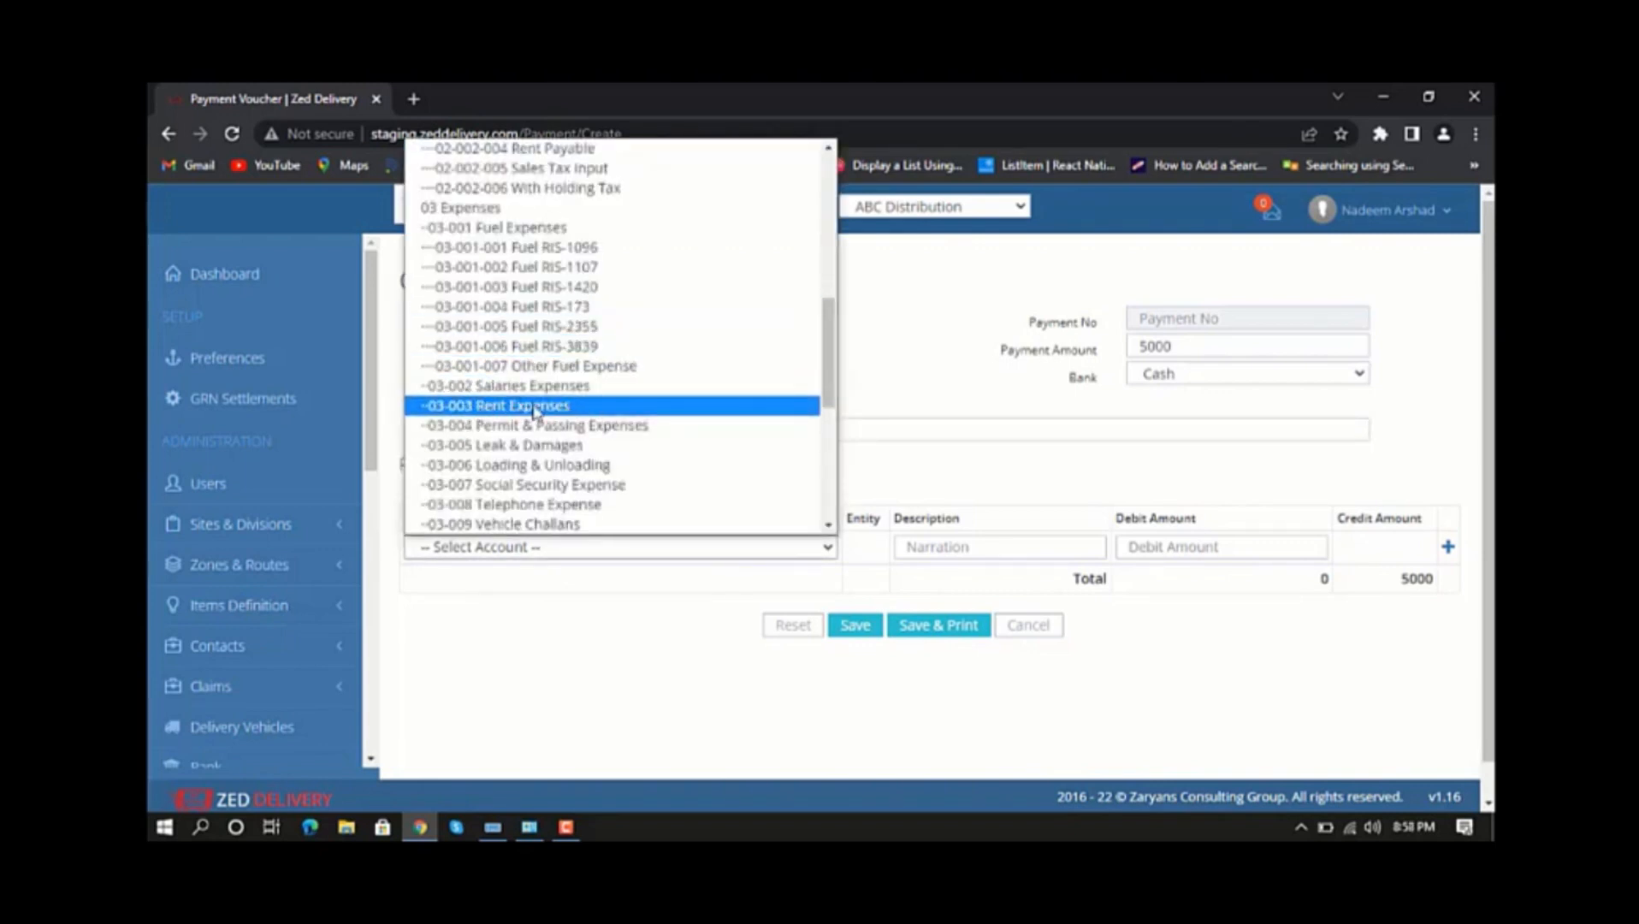
click(506, 412)
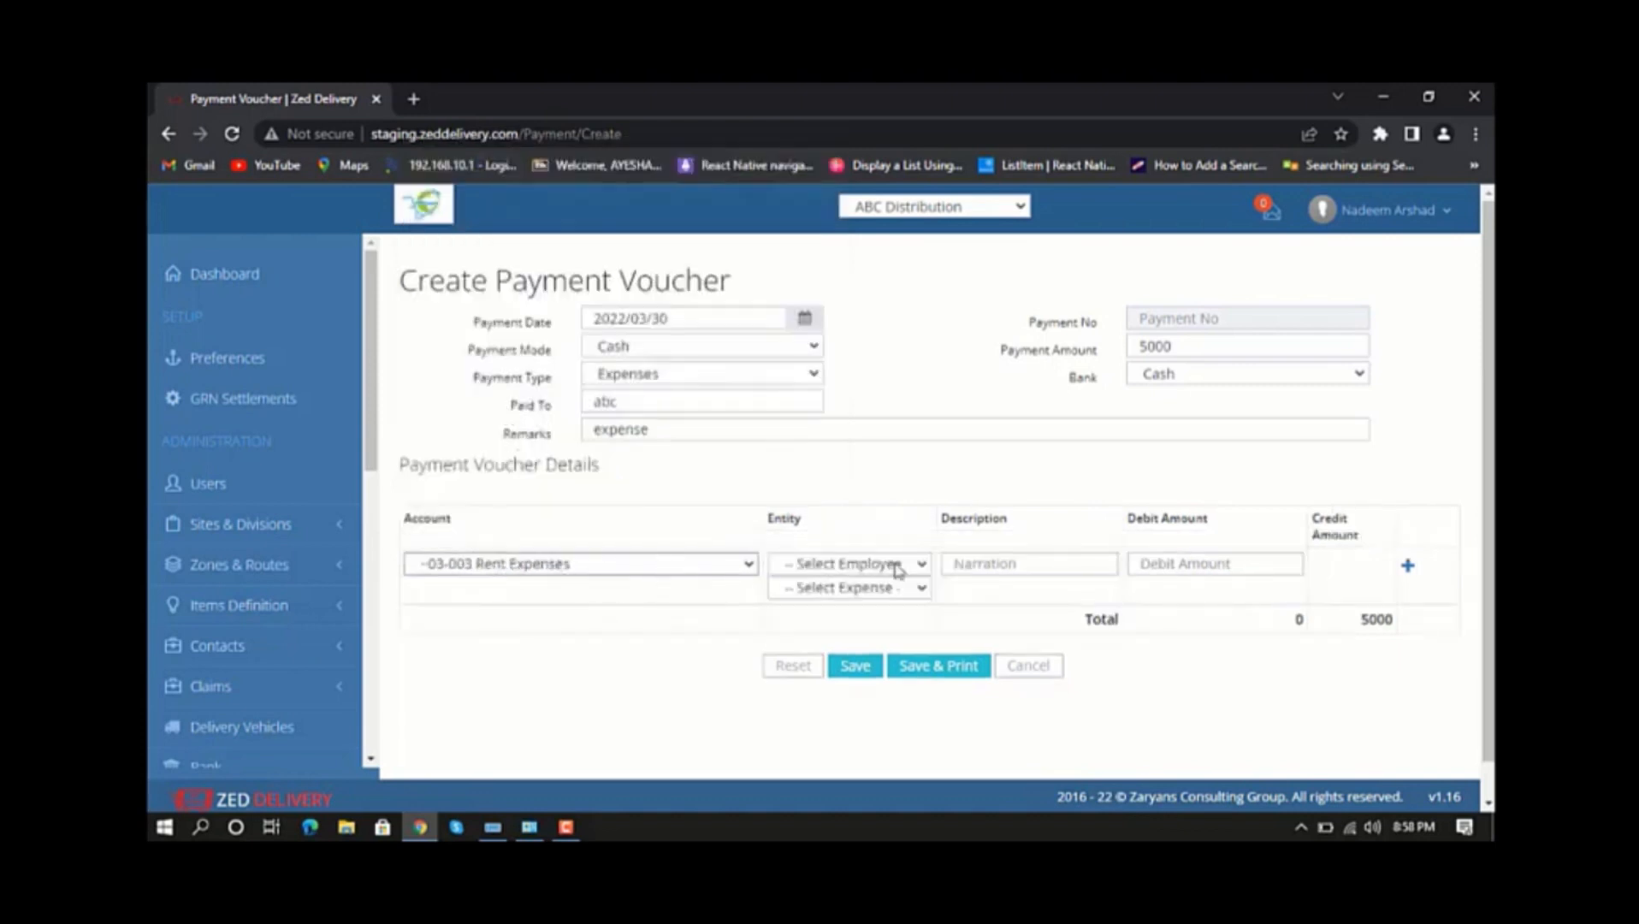
click(904, 568)
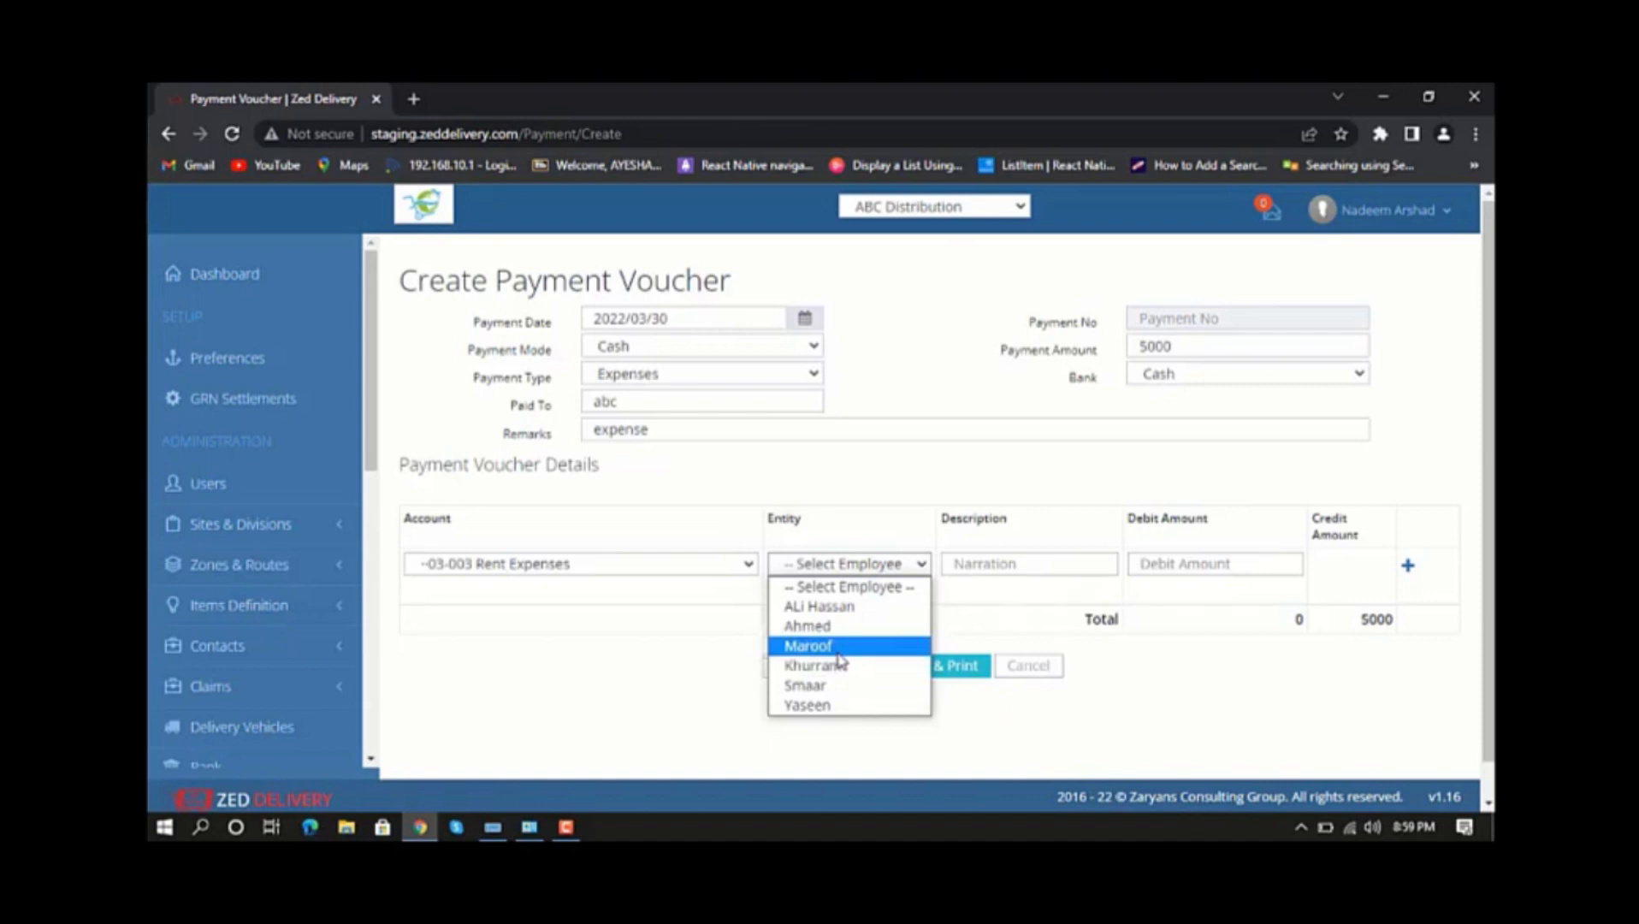
click(834, 684)
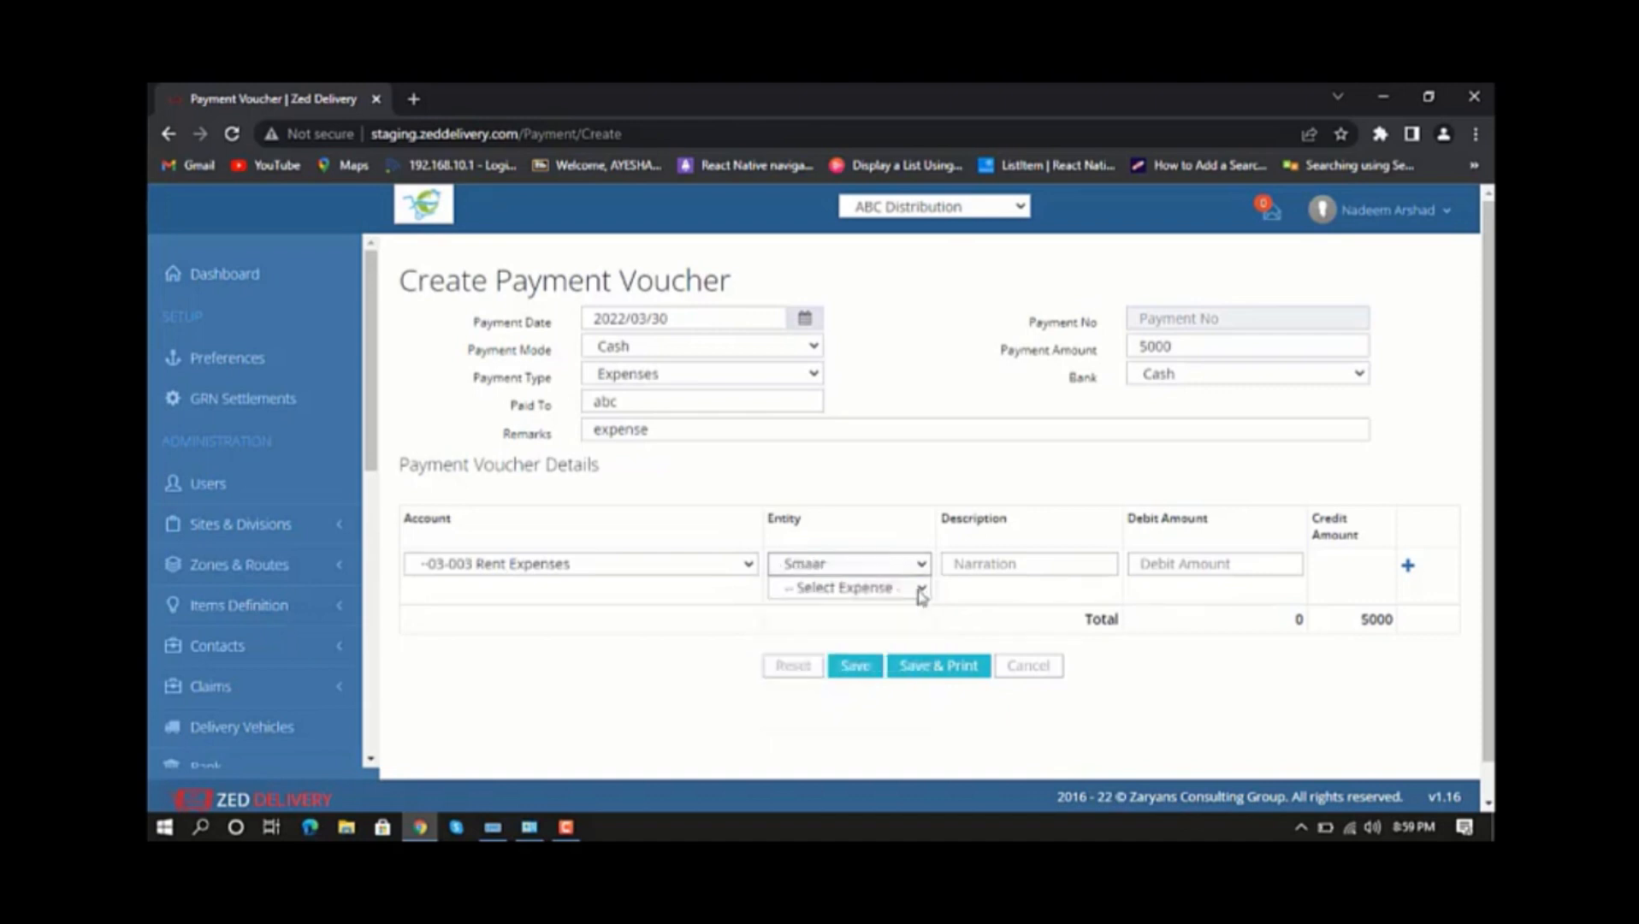
click(918, 590)
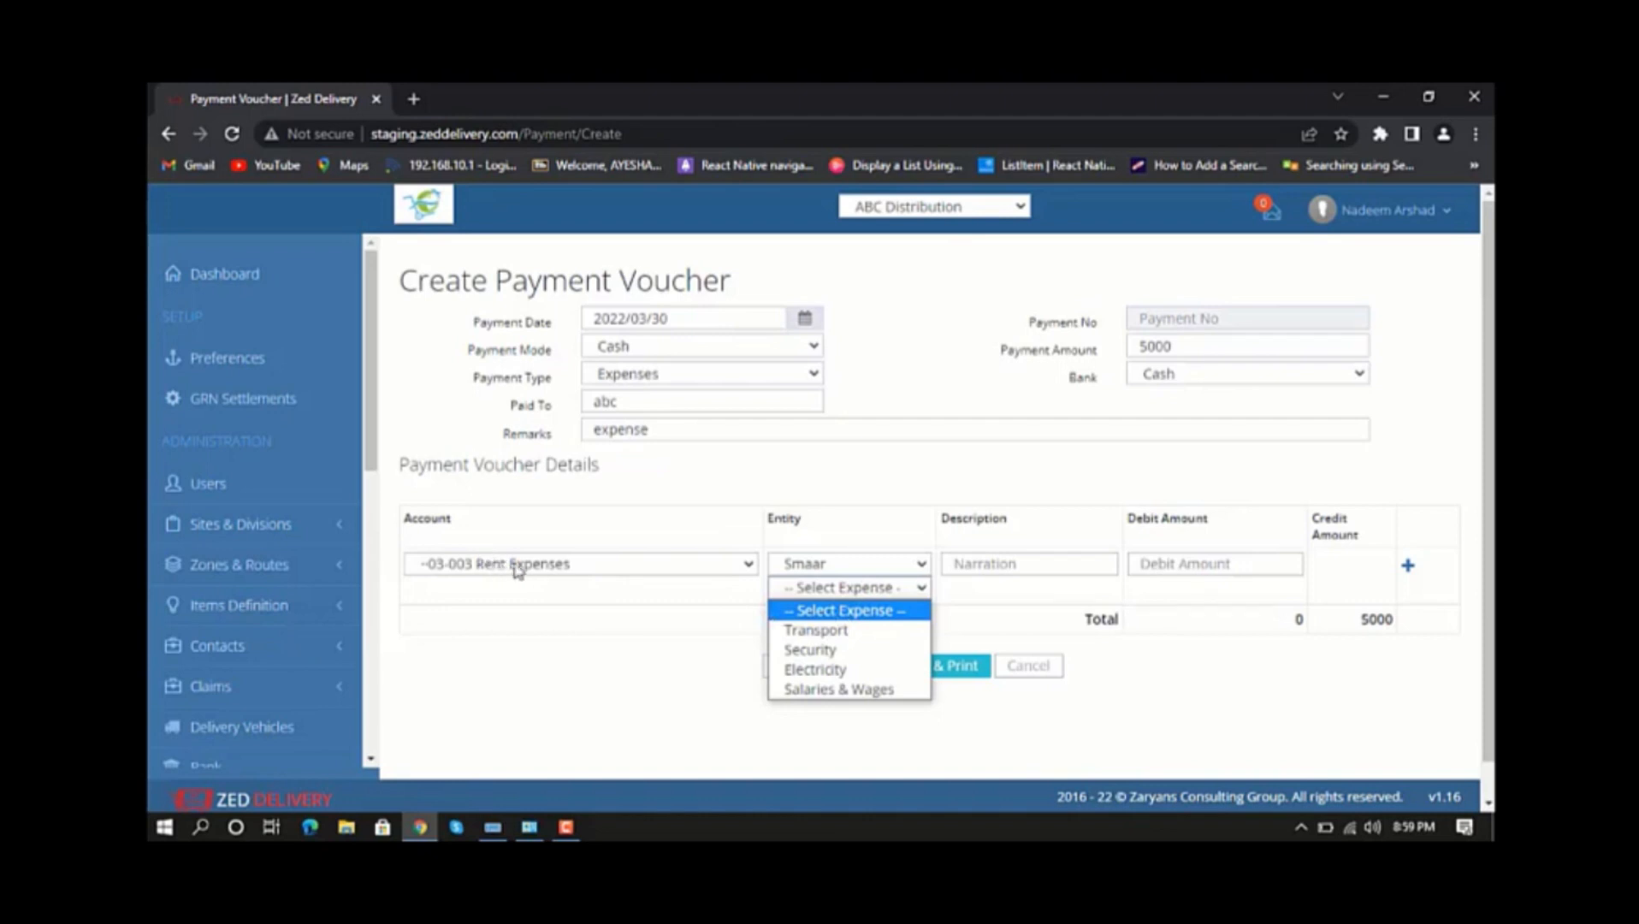
click(878, 631)
Describe the rent line as paid to the selected employee, set its debit amount to 2500 and add it to the voucher details.
key(Tab)
text(paid to smaar)
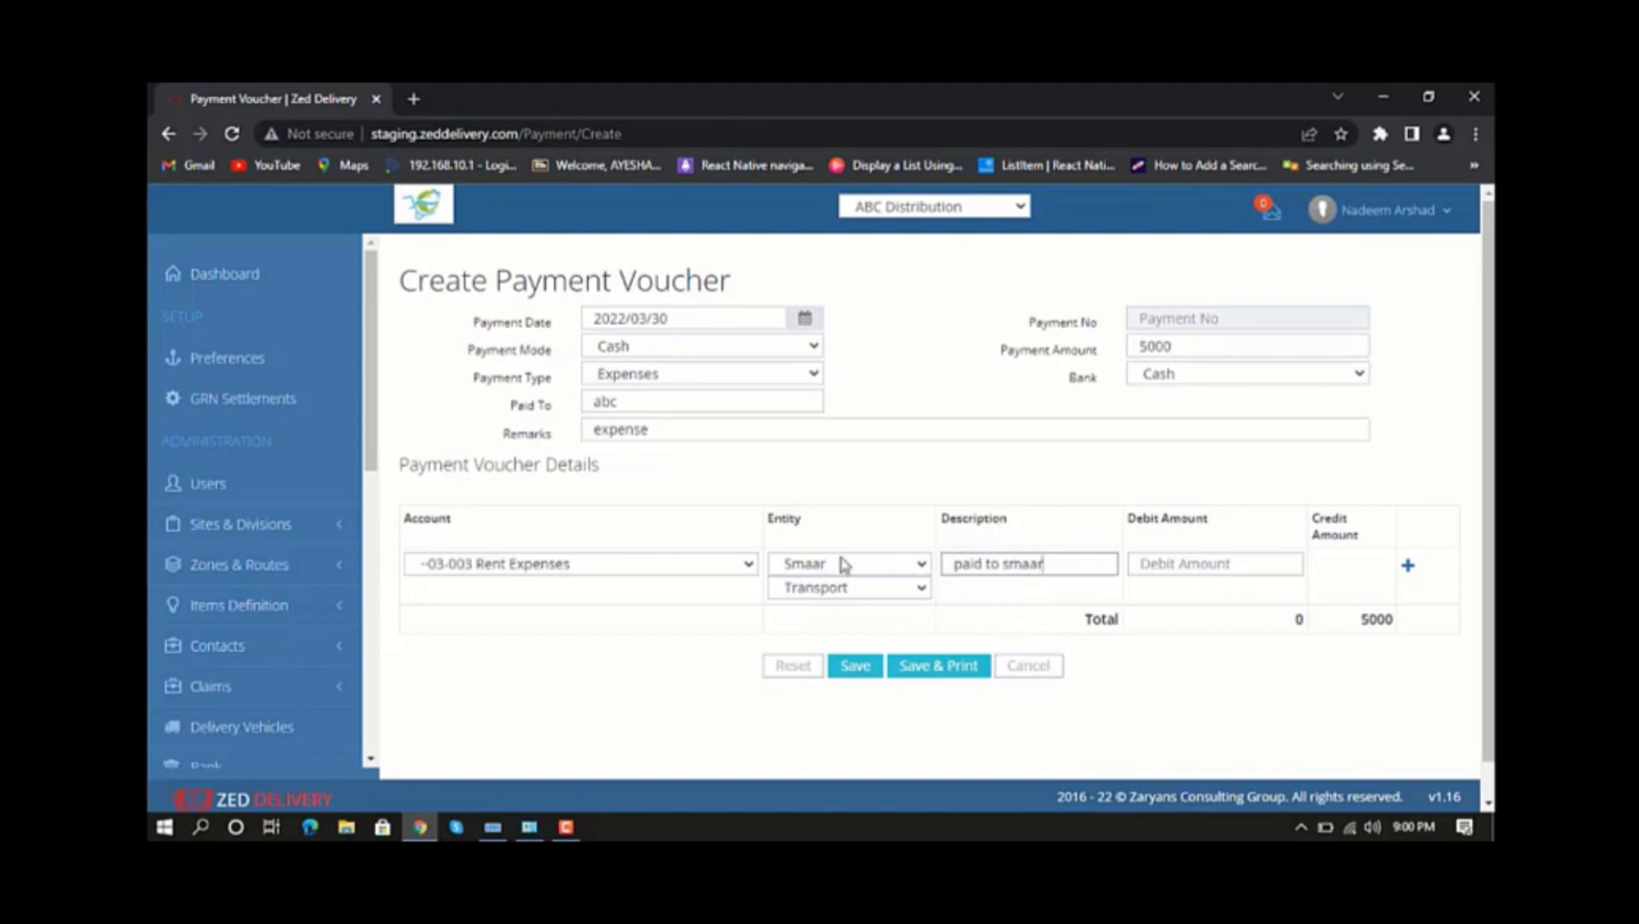
click(1158, 569)
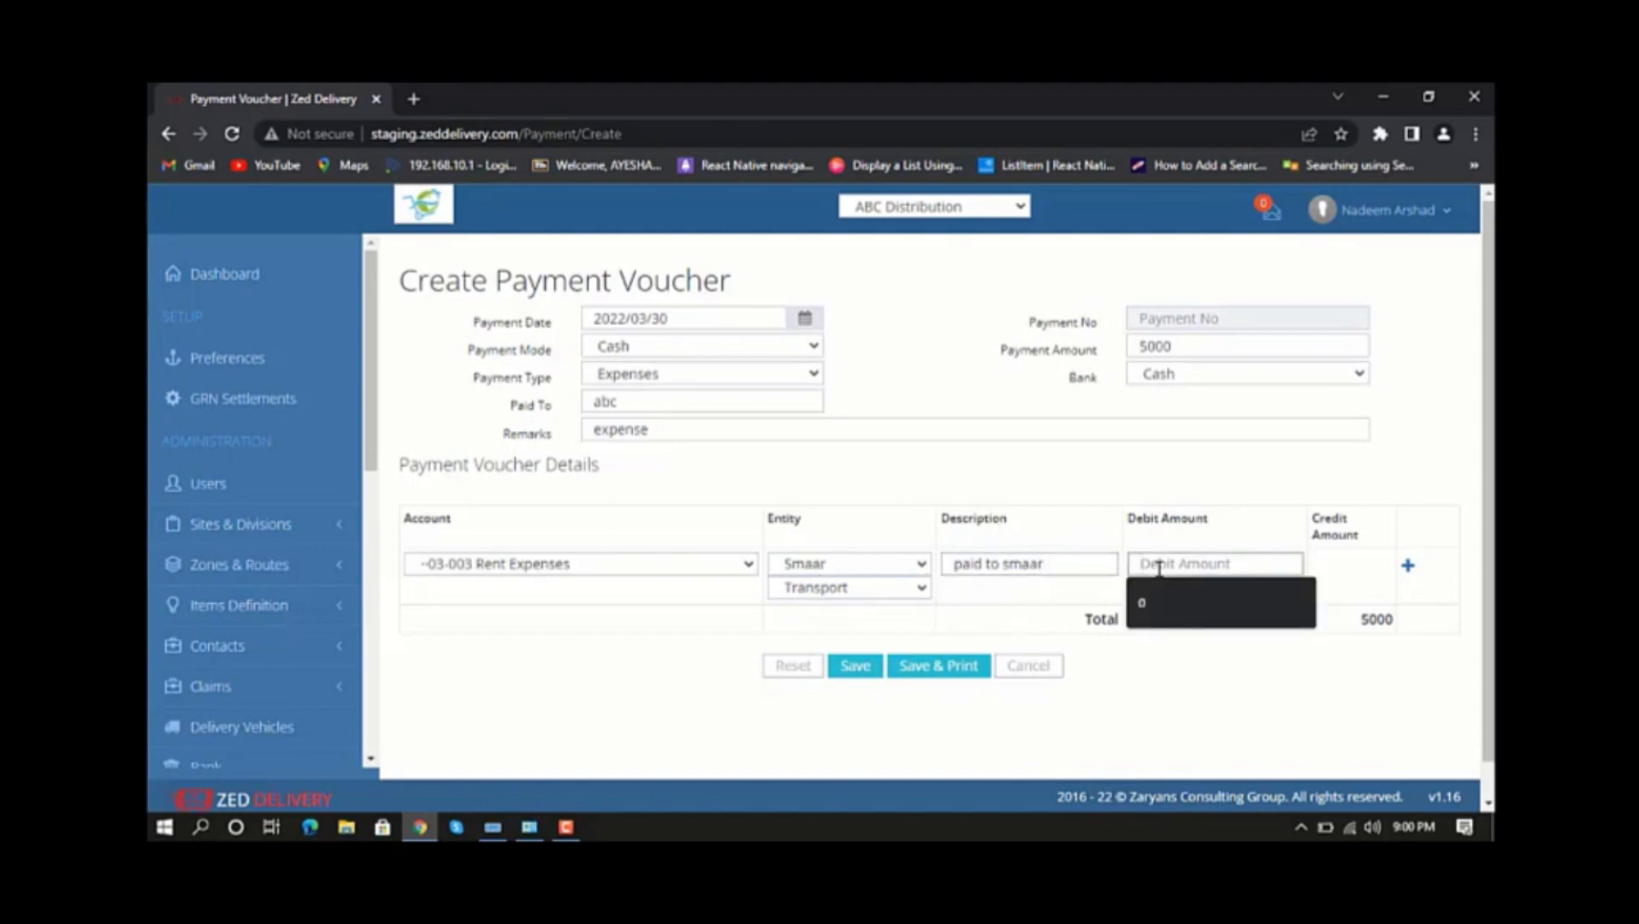
text(2500)
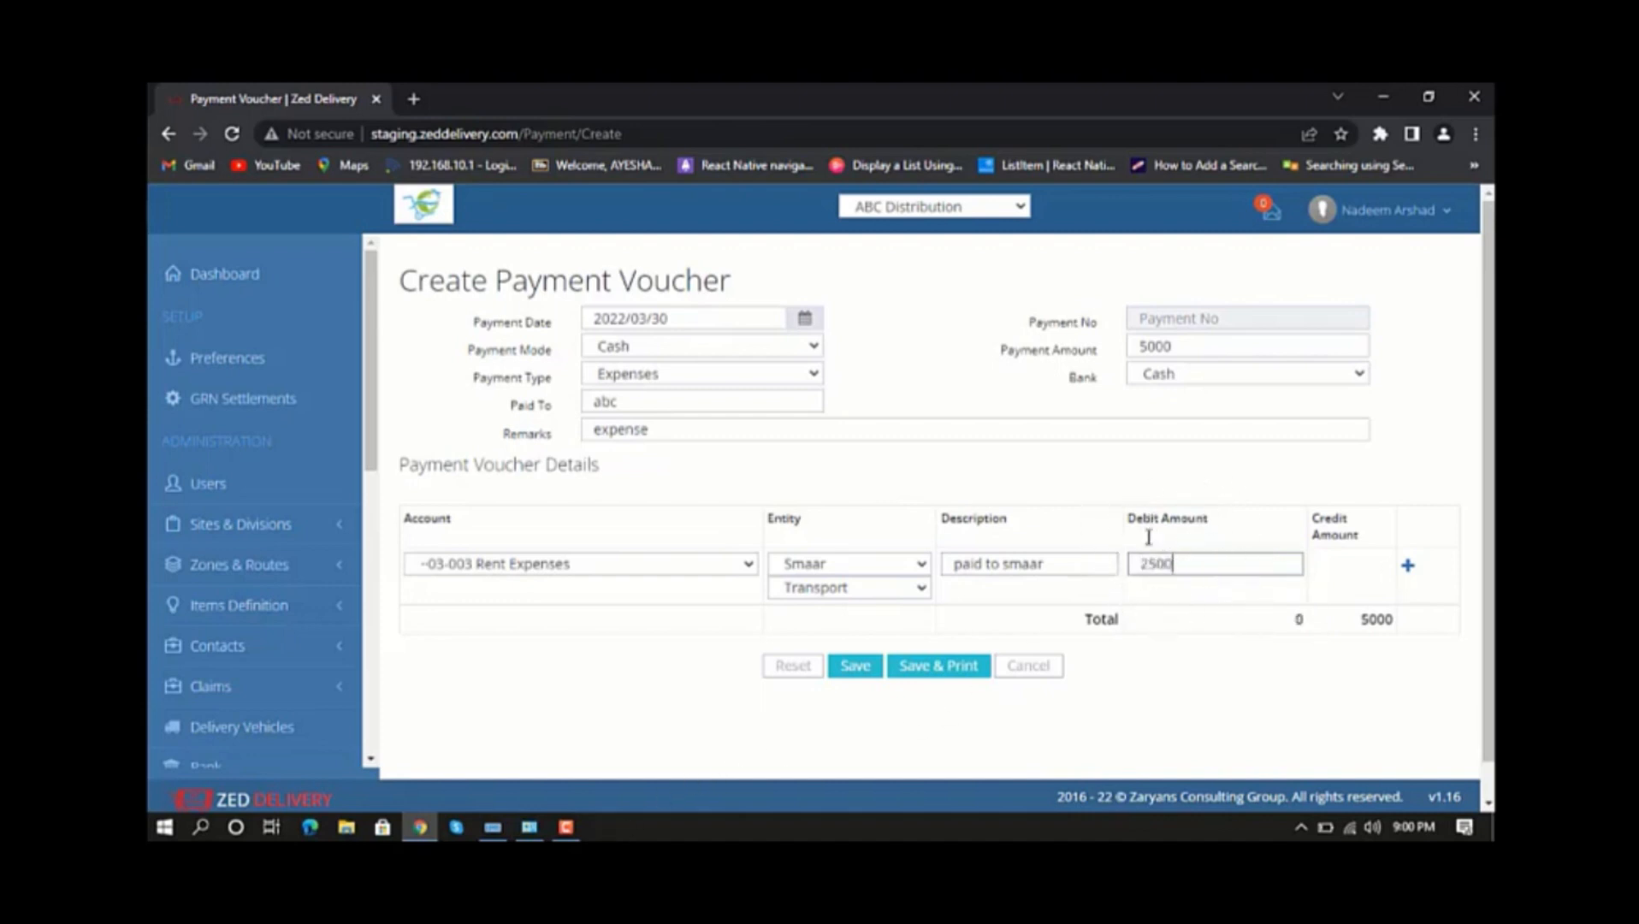
click(1407, 566)
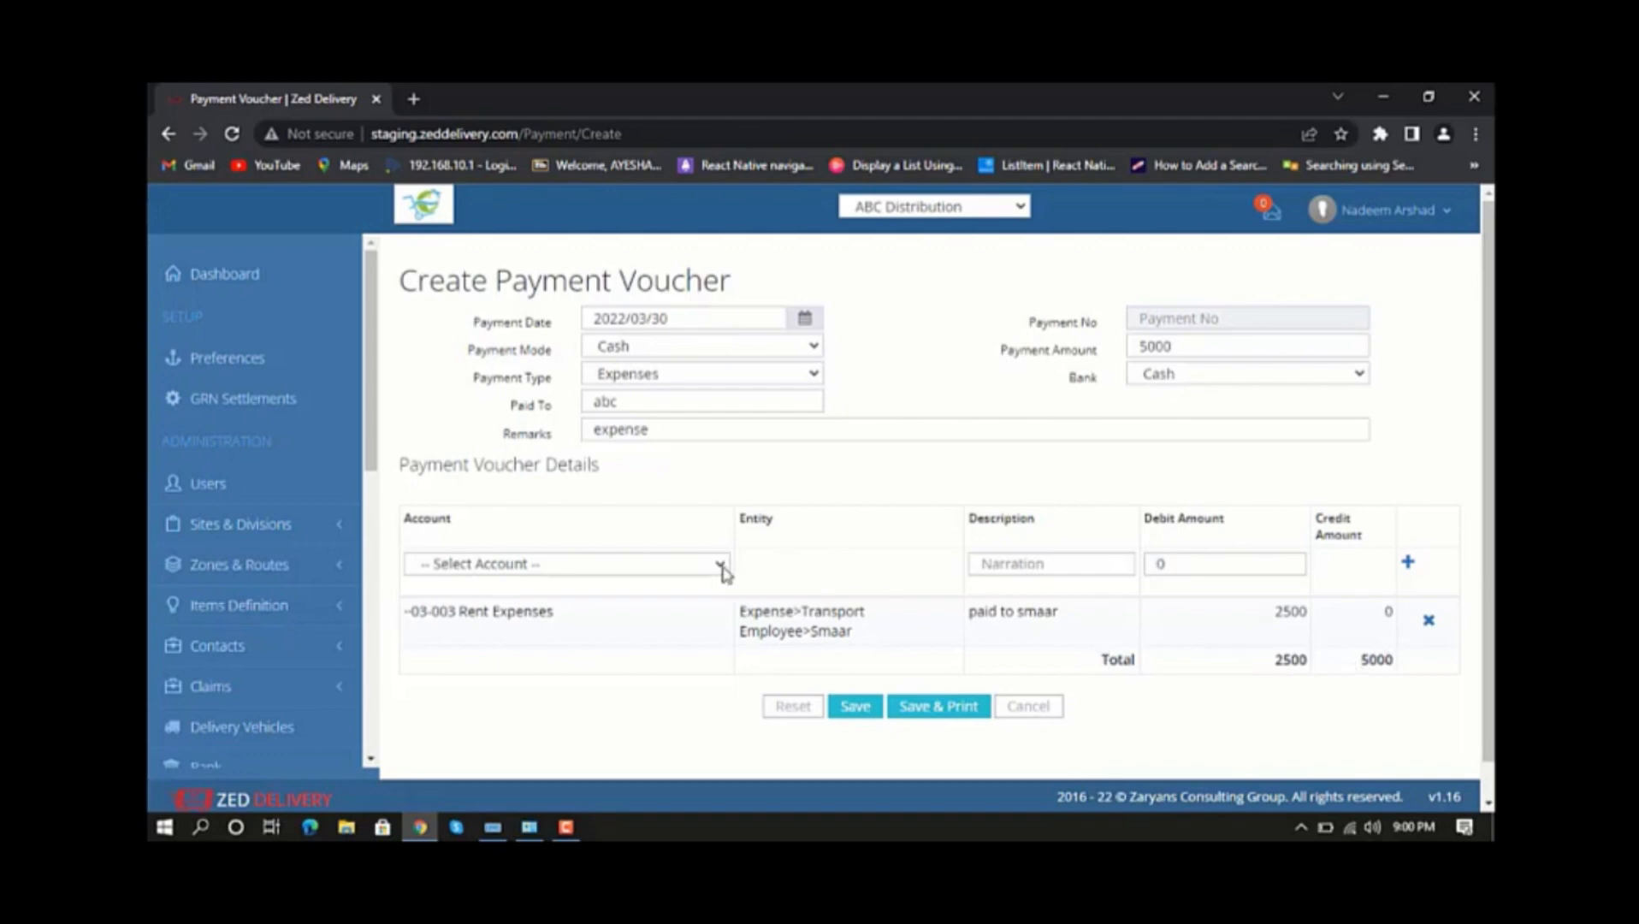
For the second detail line, choose account 03-001 Fuel Expenses, the second listed employee and the Transport expense.
scroll(684, 569, down, 1)
click(721, 532)
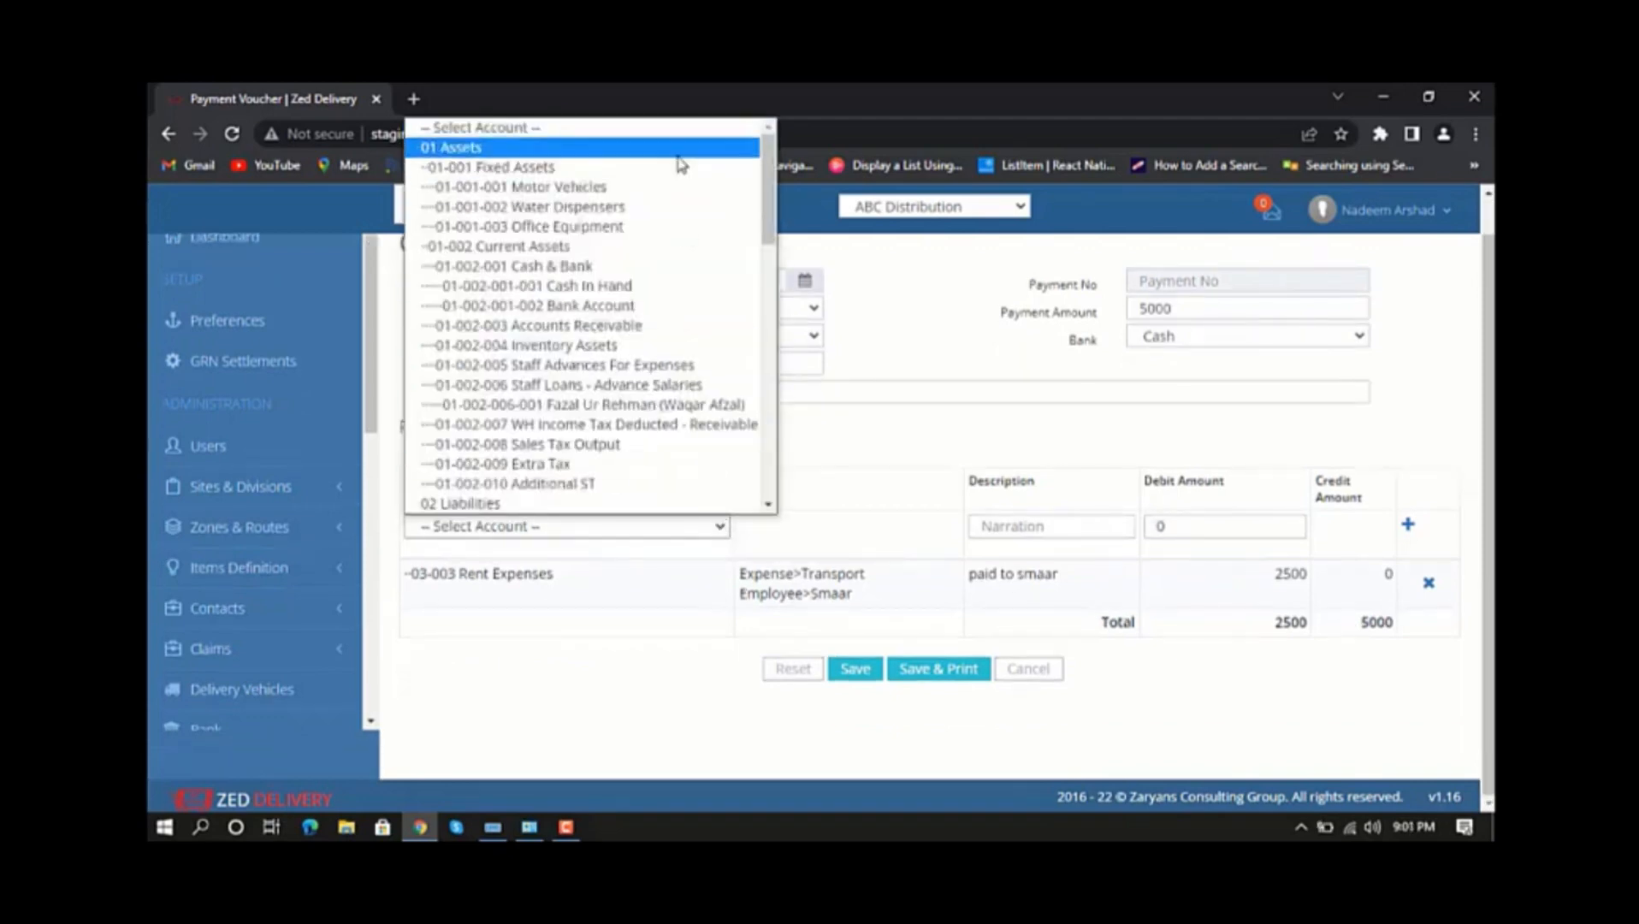
scroll(678, 197, down, 3)
scroll(678, 199, down, 1)
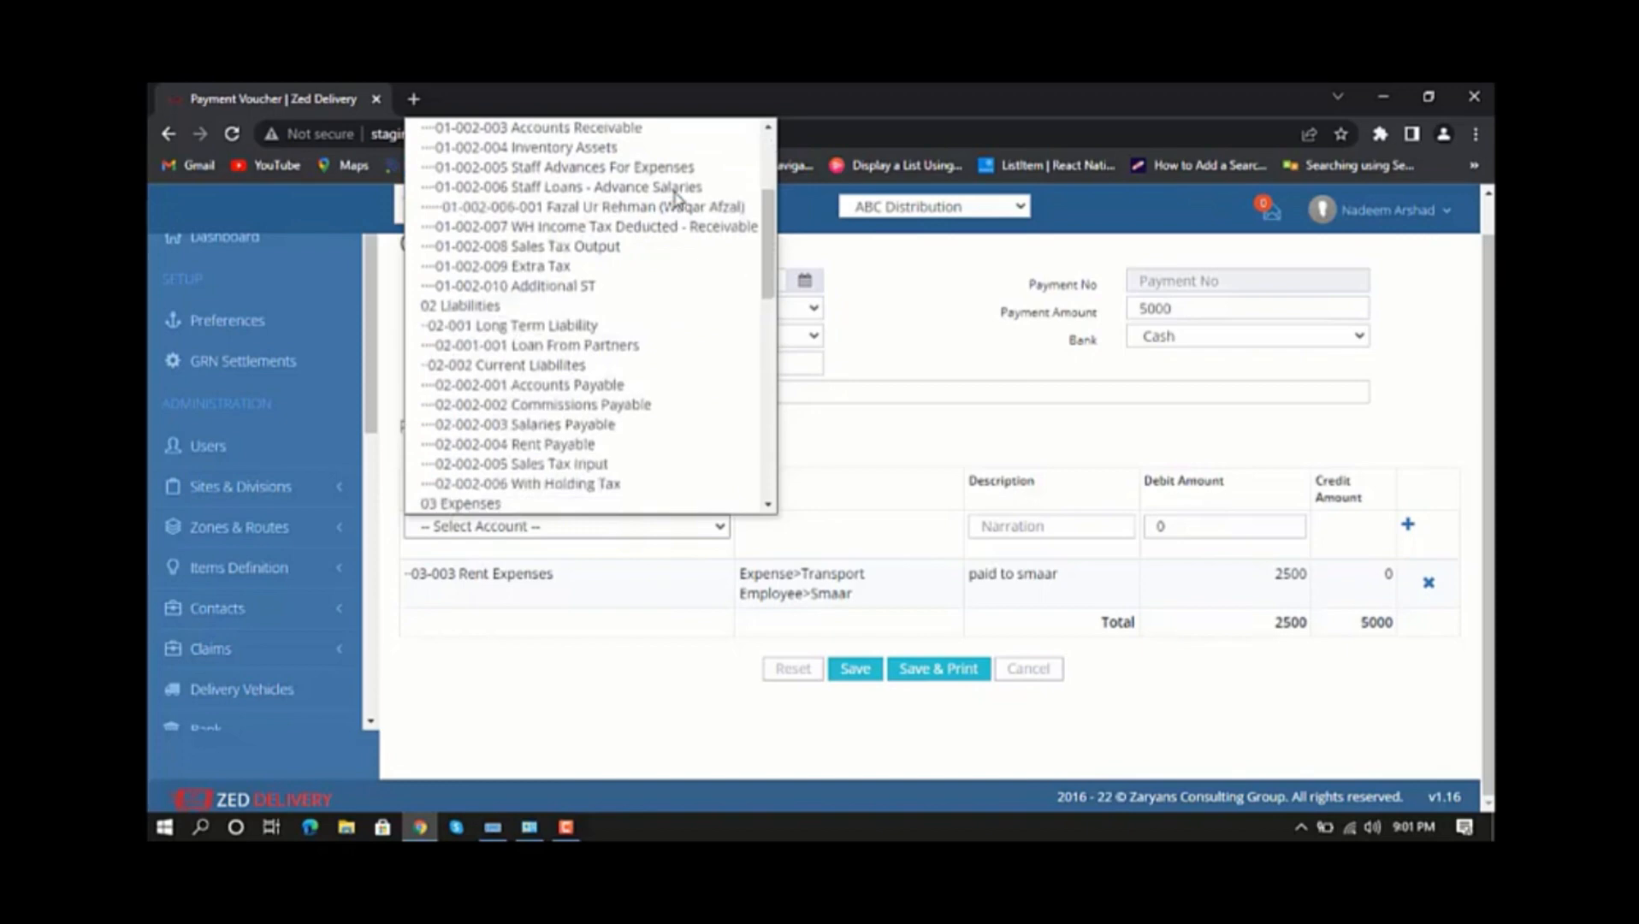
scroll(677, 199, down, 3)
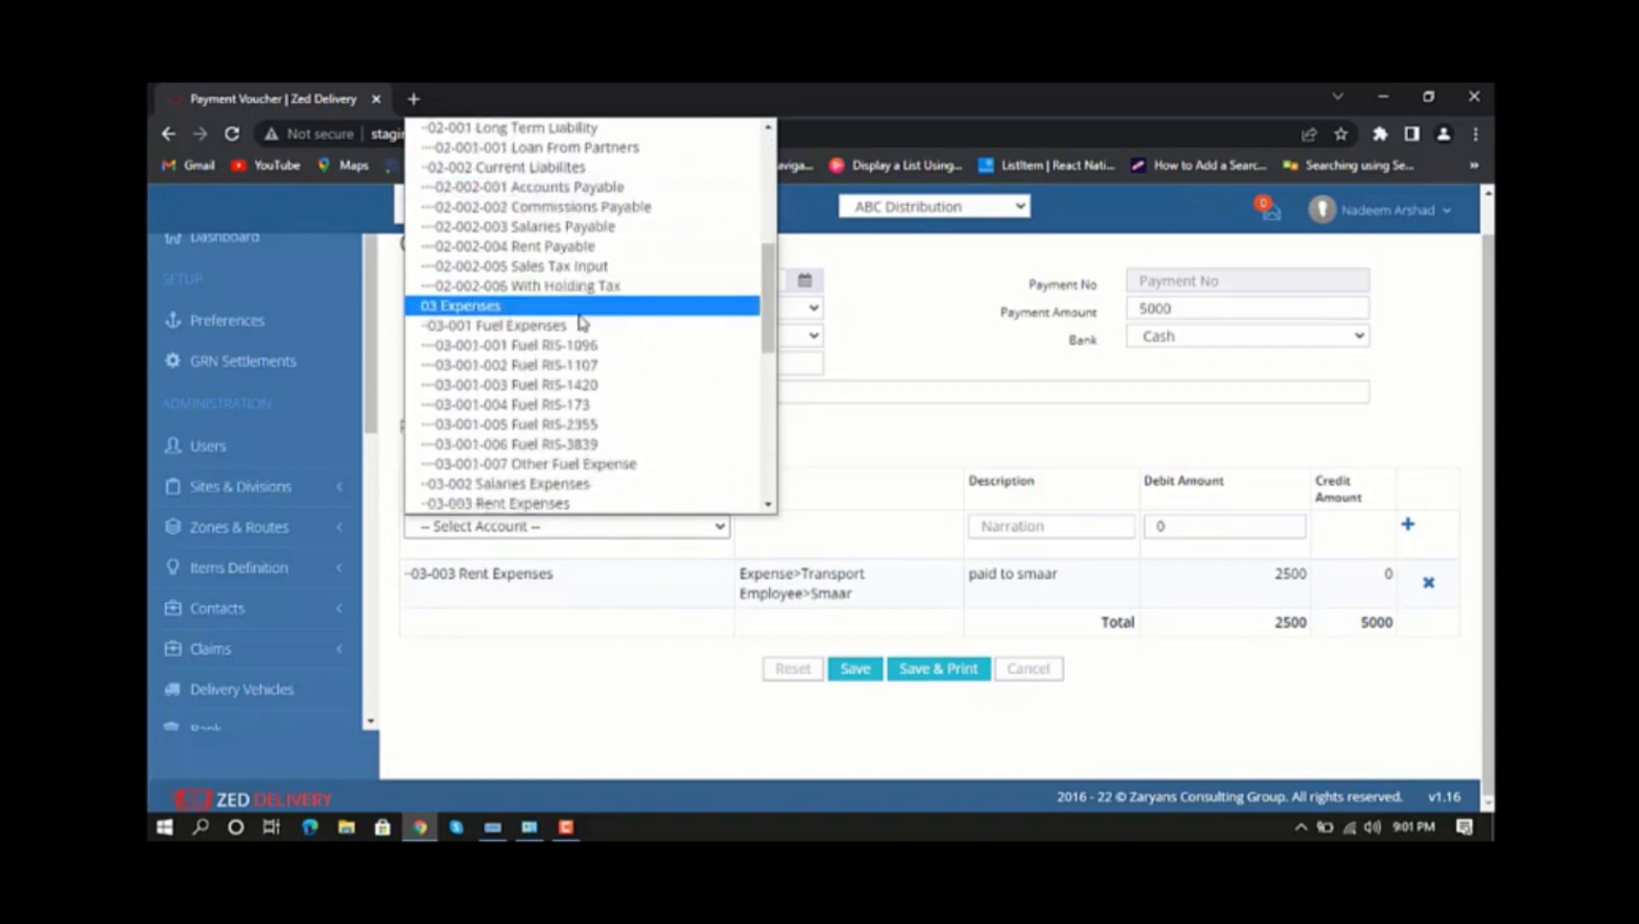
click(569, 332)
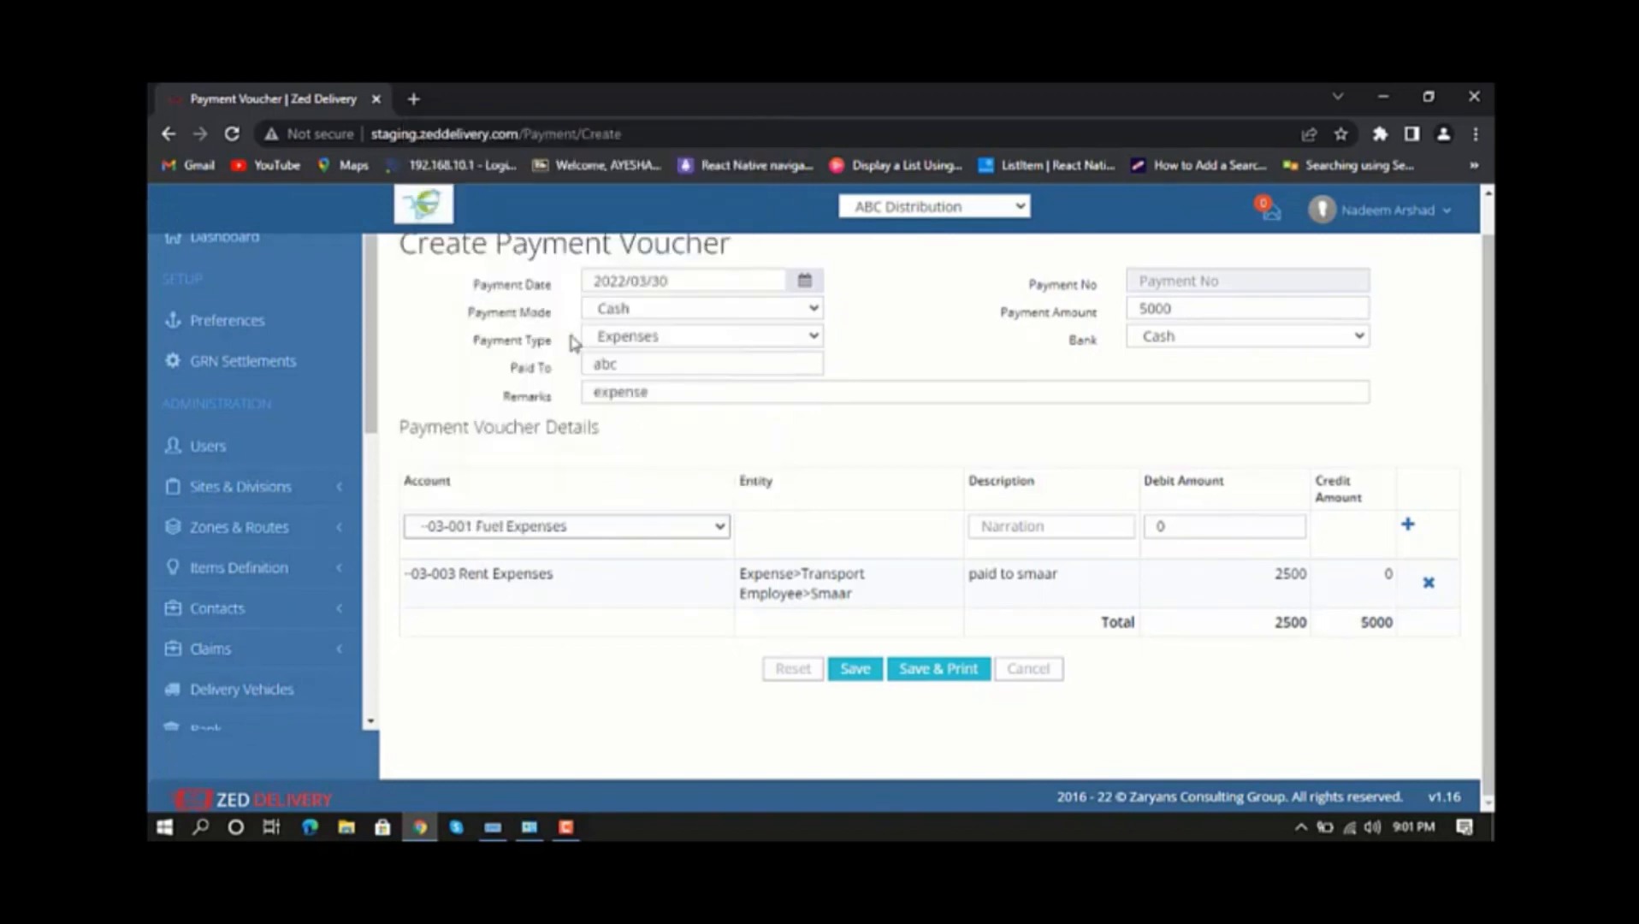
click(924, 528)
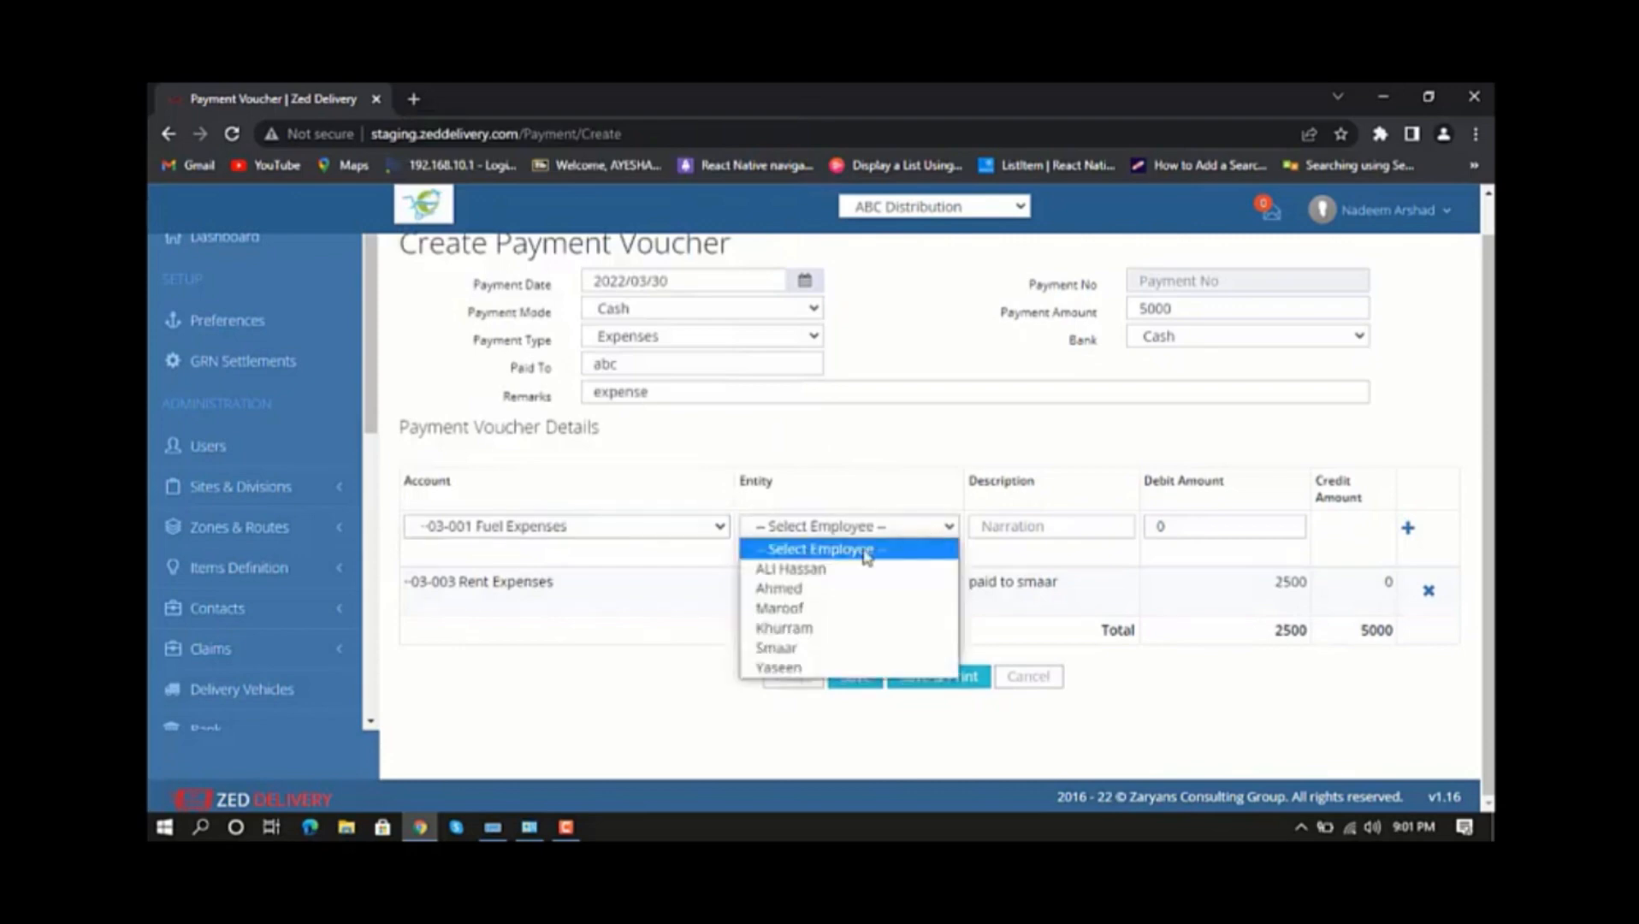
click(832, 590)
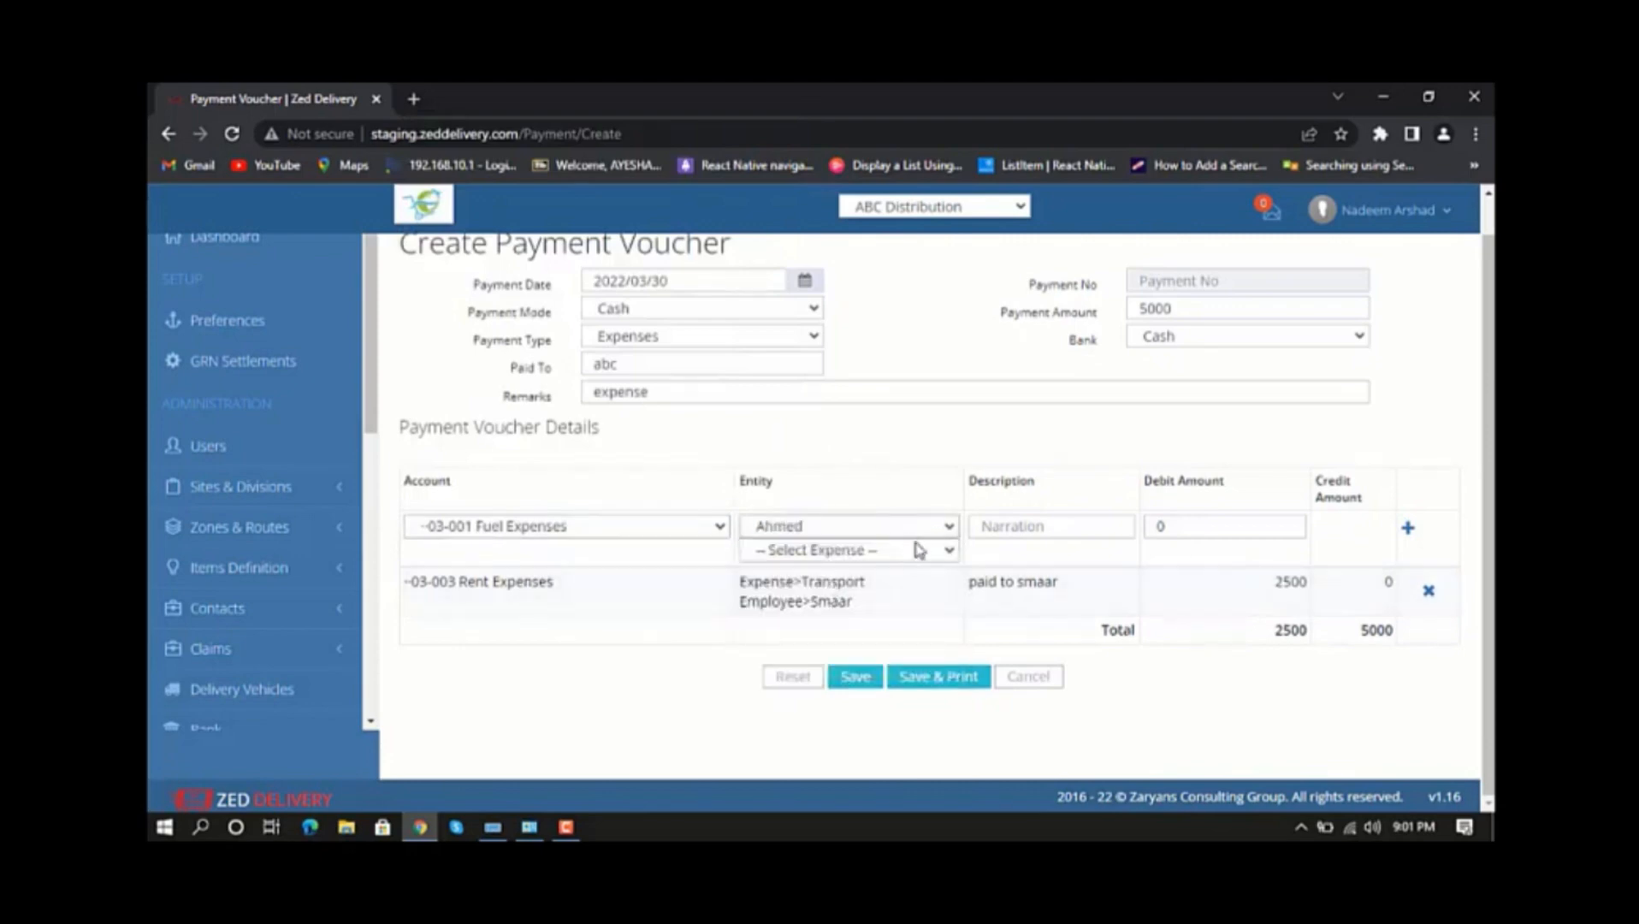
click(925, 552)
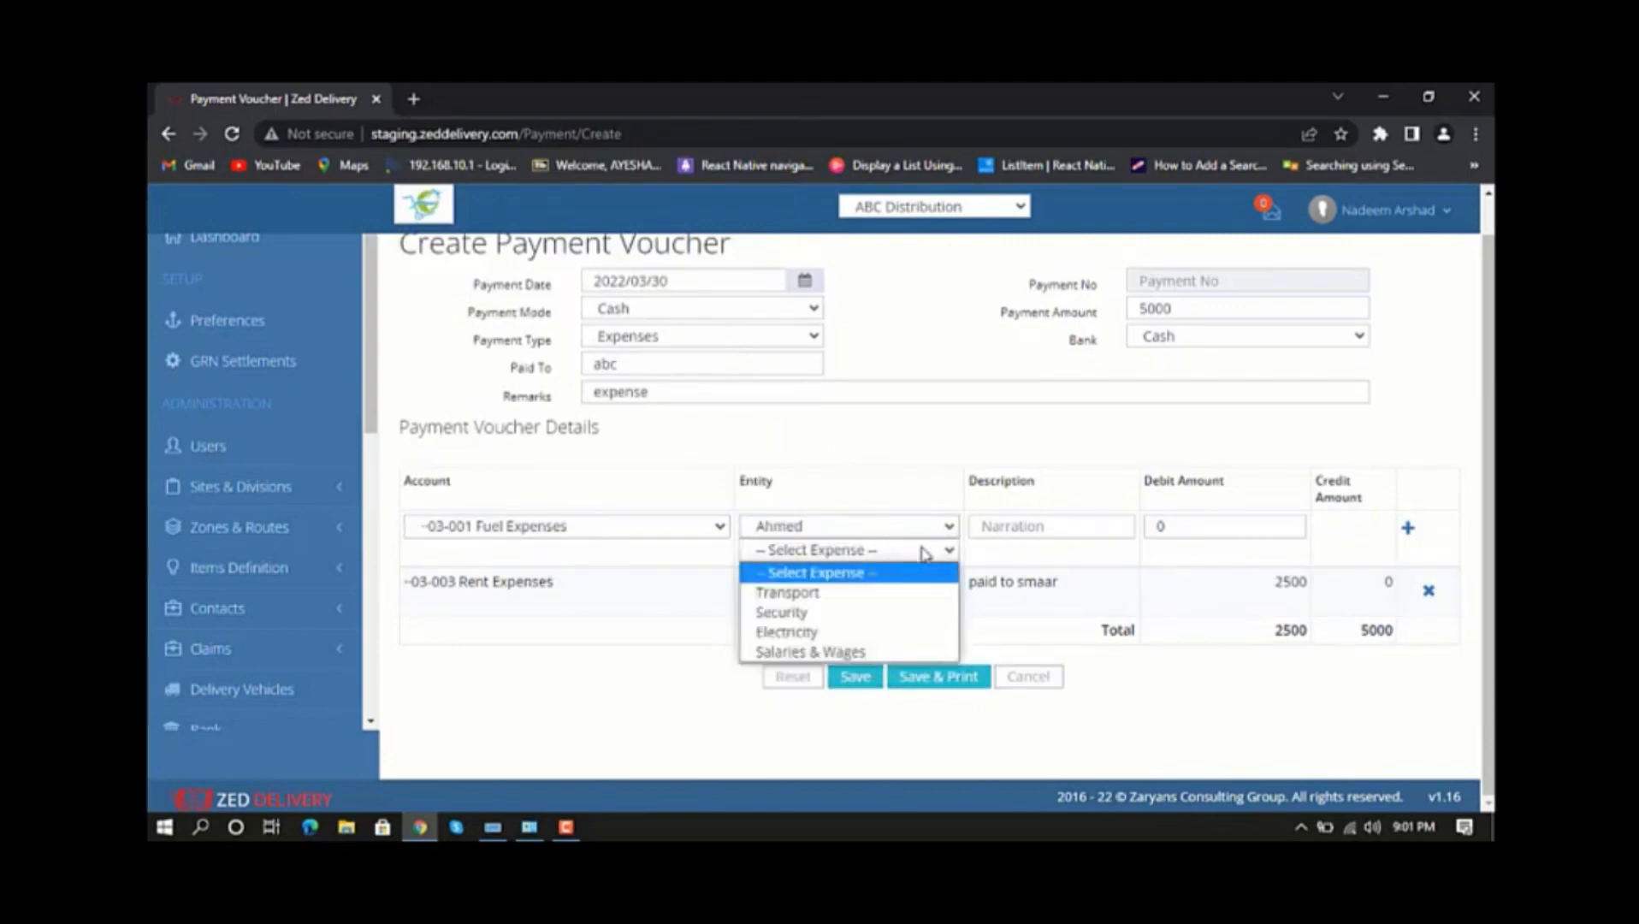
click(801, 595)
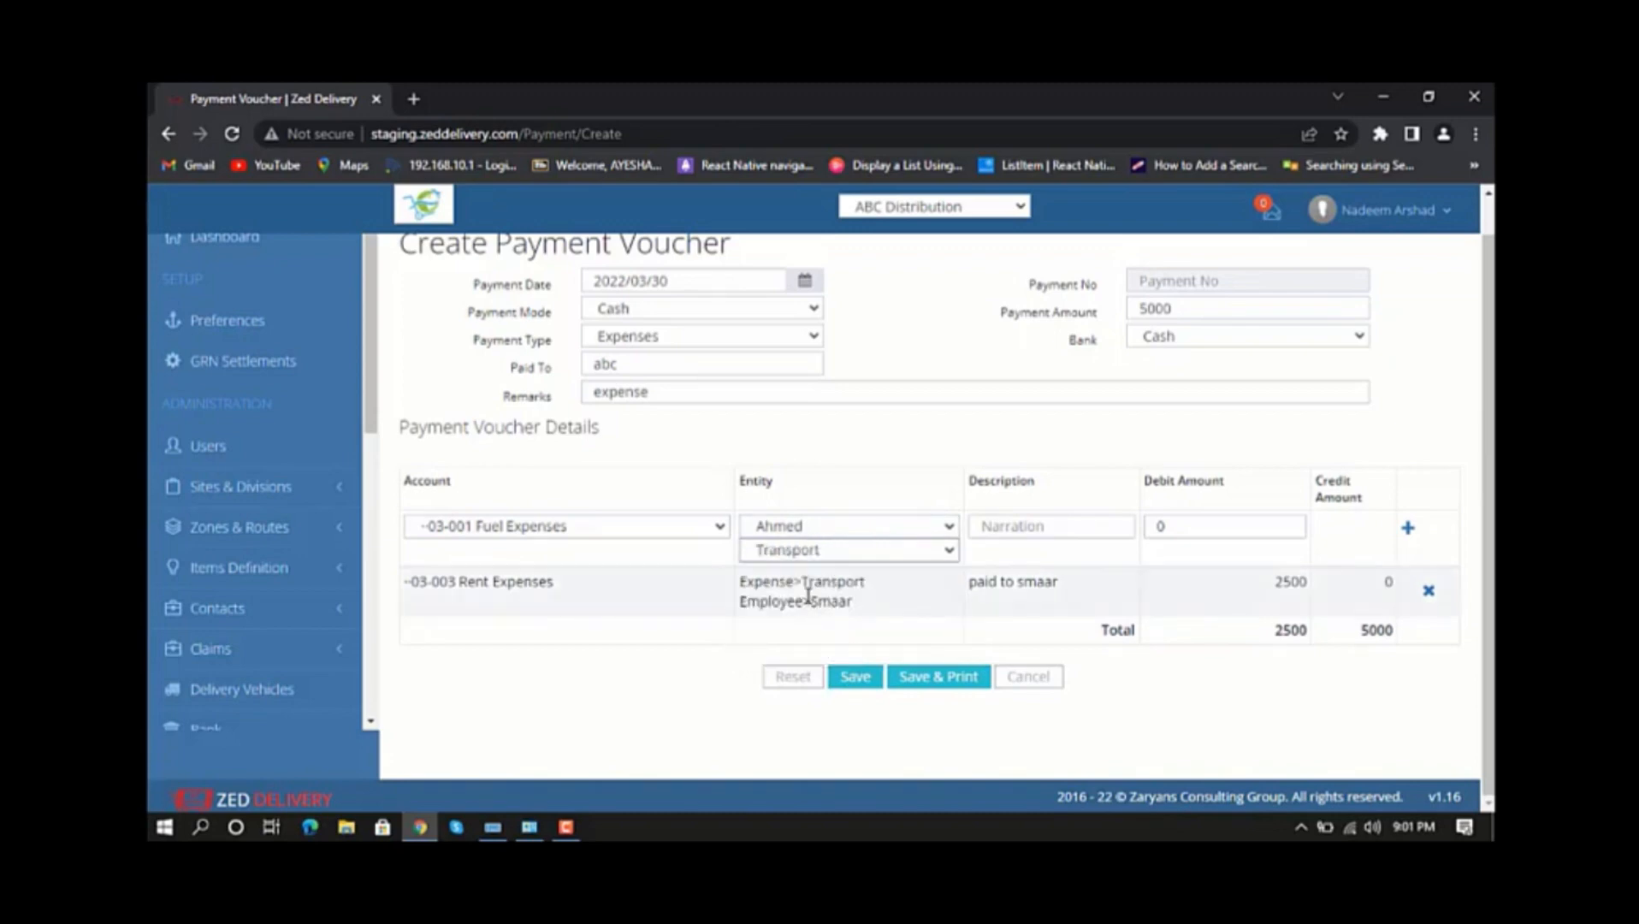
Describe the fuel line as paid to the selected employee, set its debit amount to 2500, add it to the details and save the voucher.
click(1018, 525)
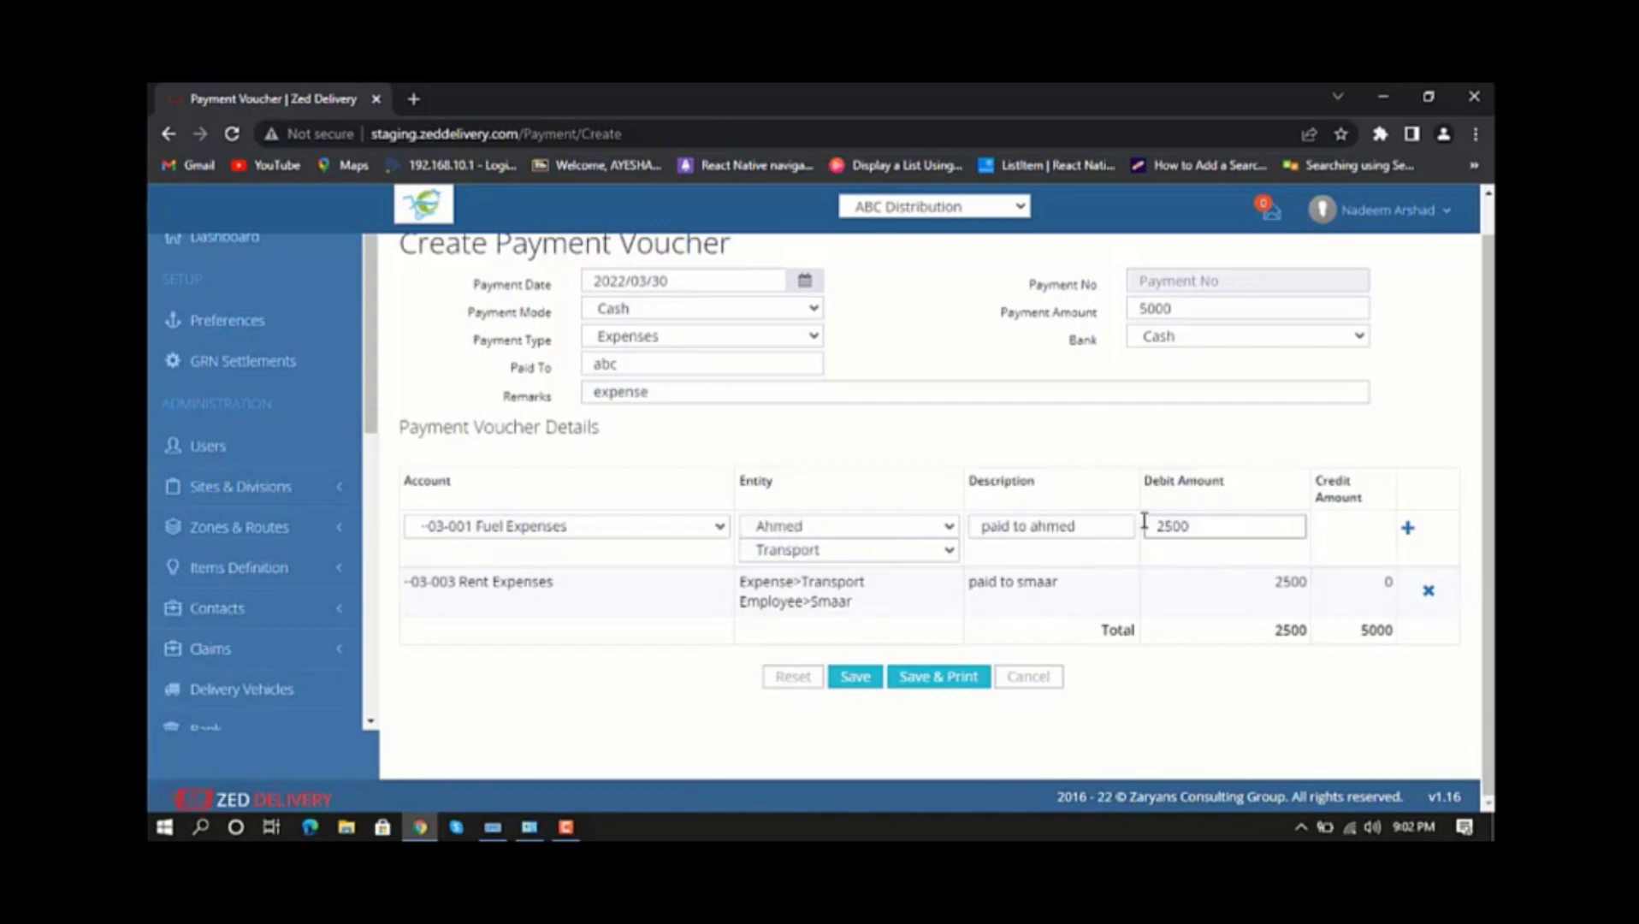
click(1408, 525)
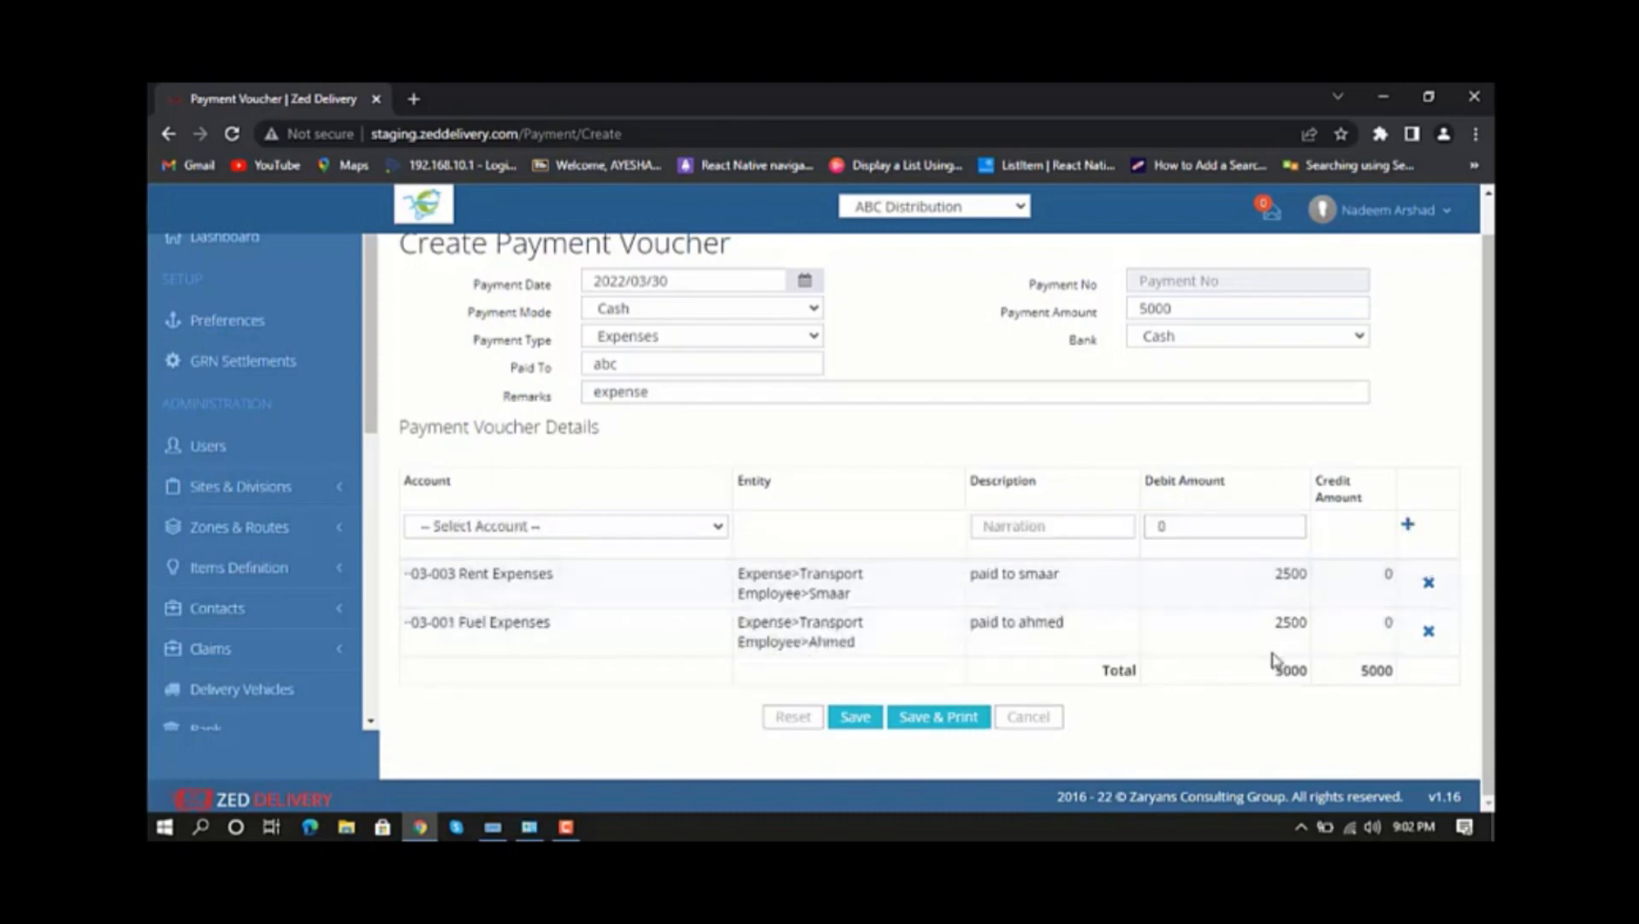
click(850, 734)
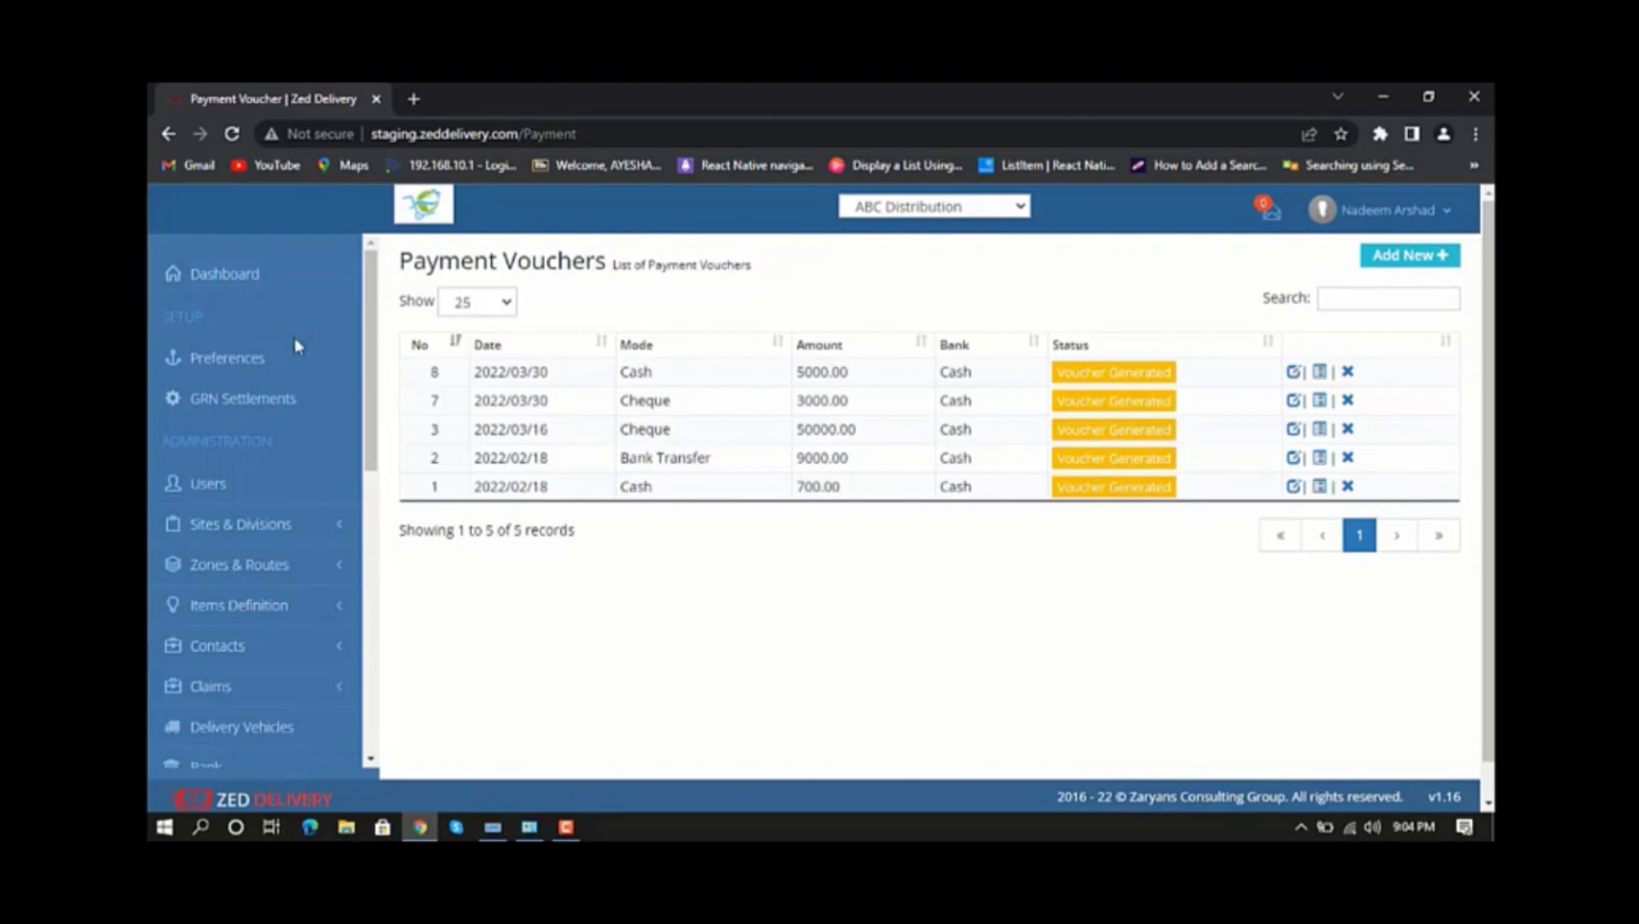
Open the Expense Report and set its date range to Today.
scroll(294, 345, down, 5)
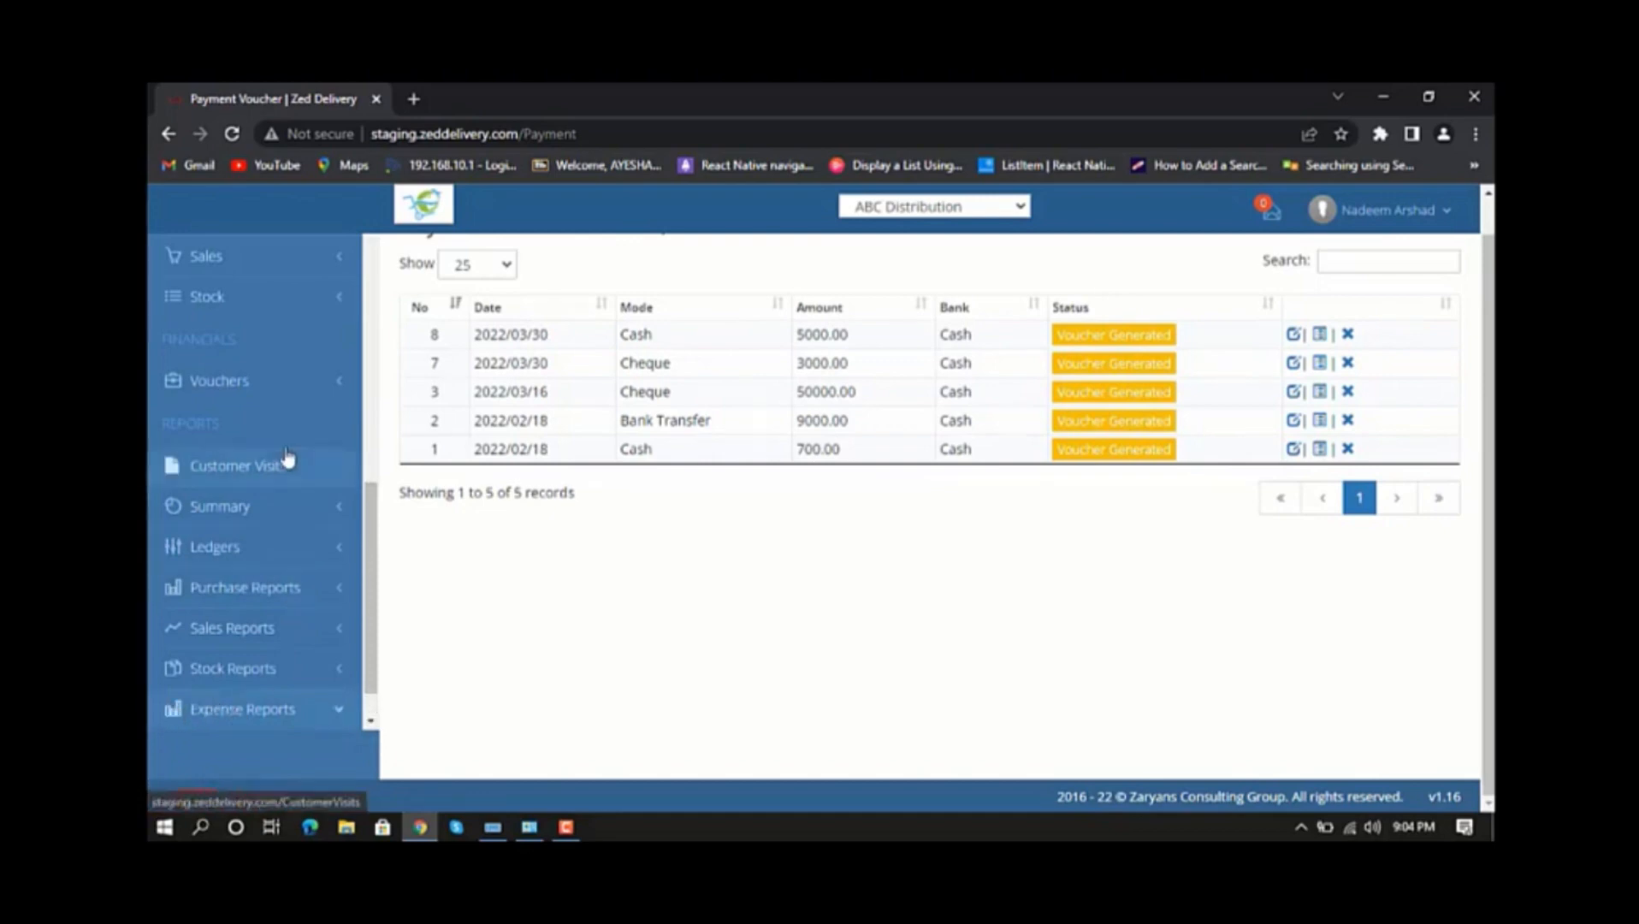
click(244, 711)
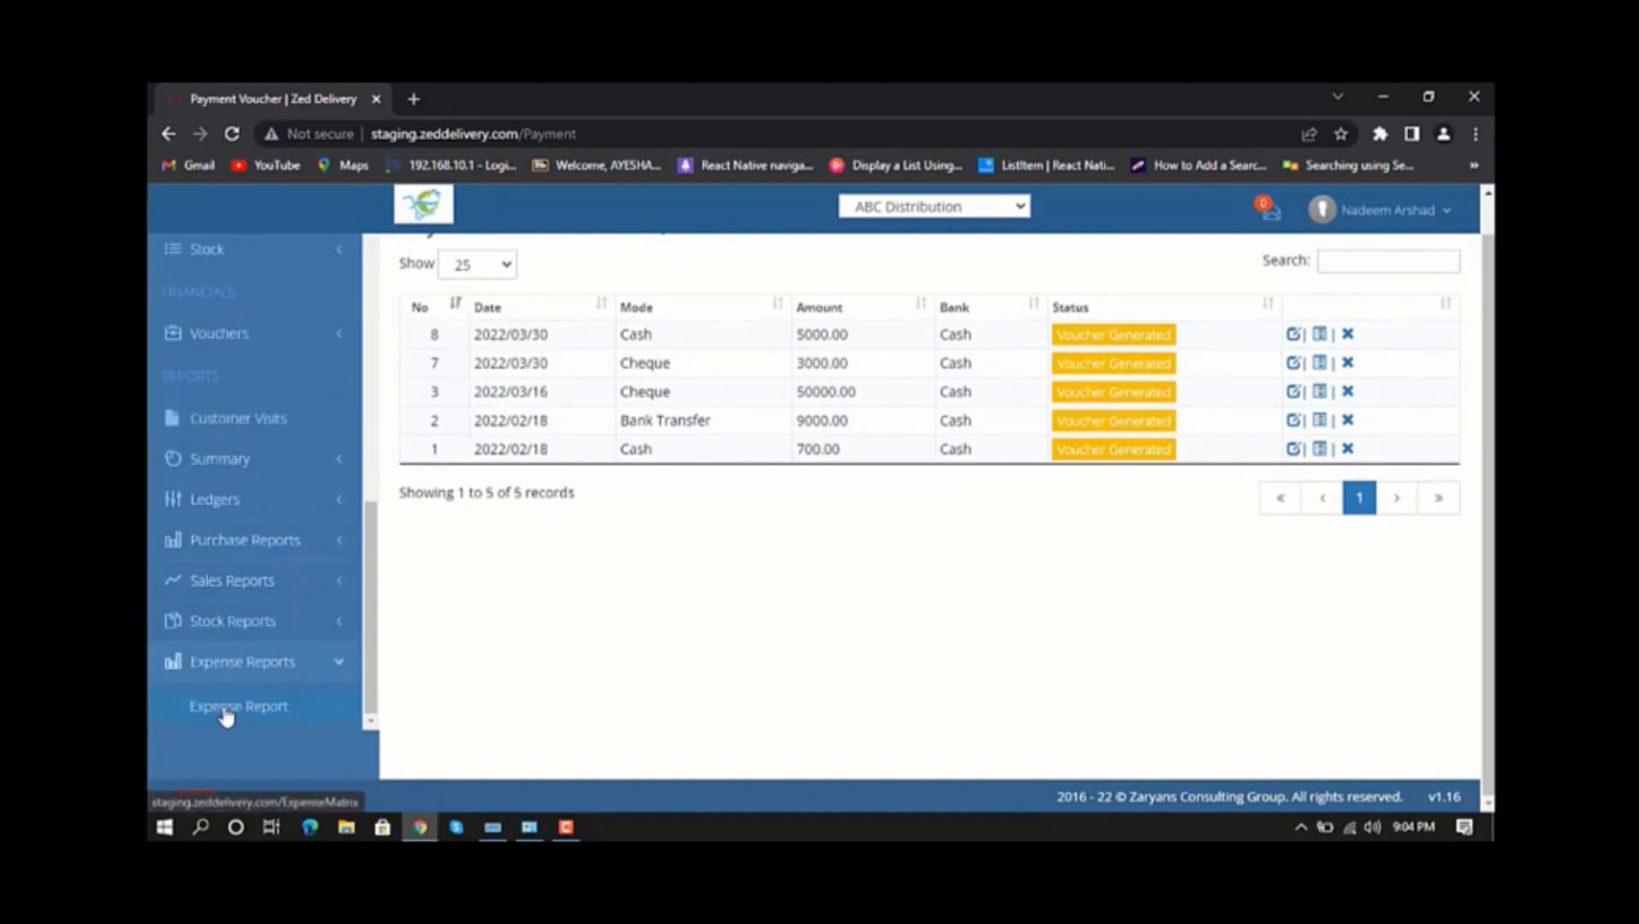
click(226, 714)
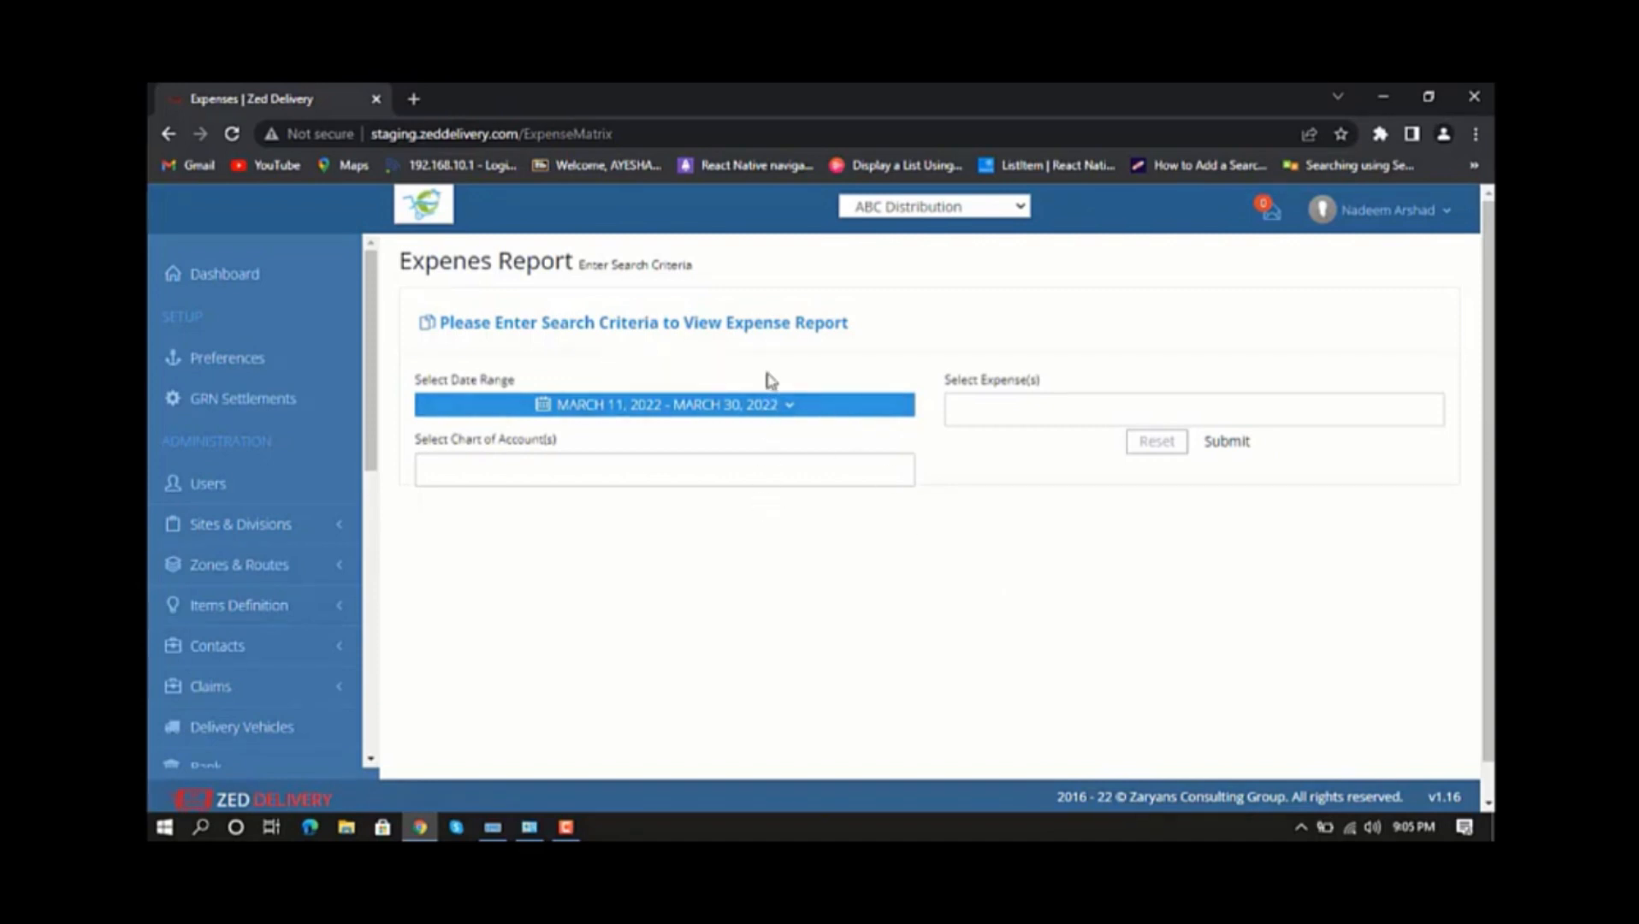
click(787, 407)
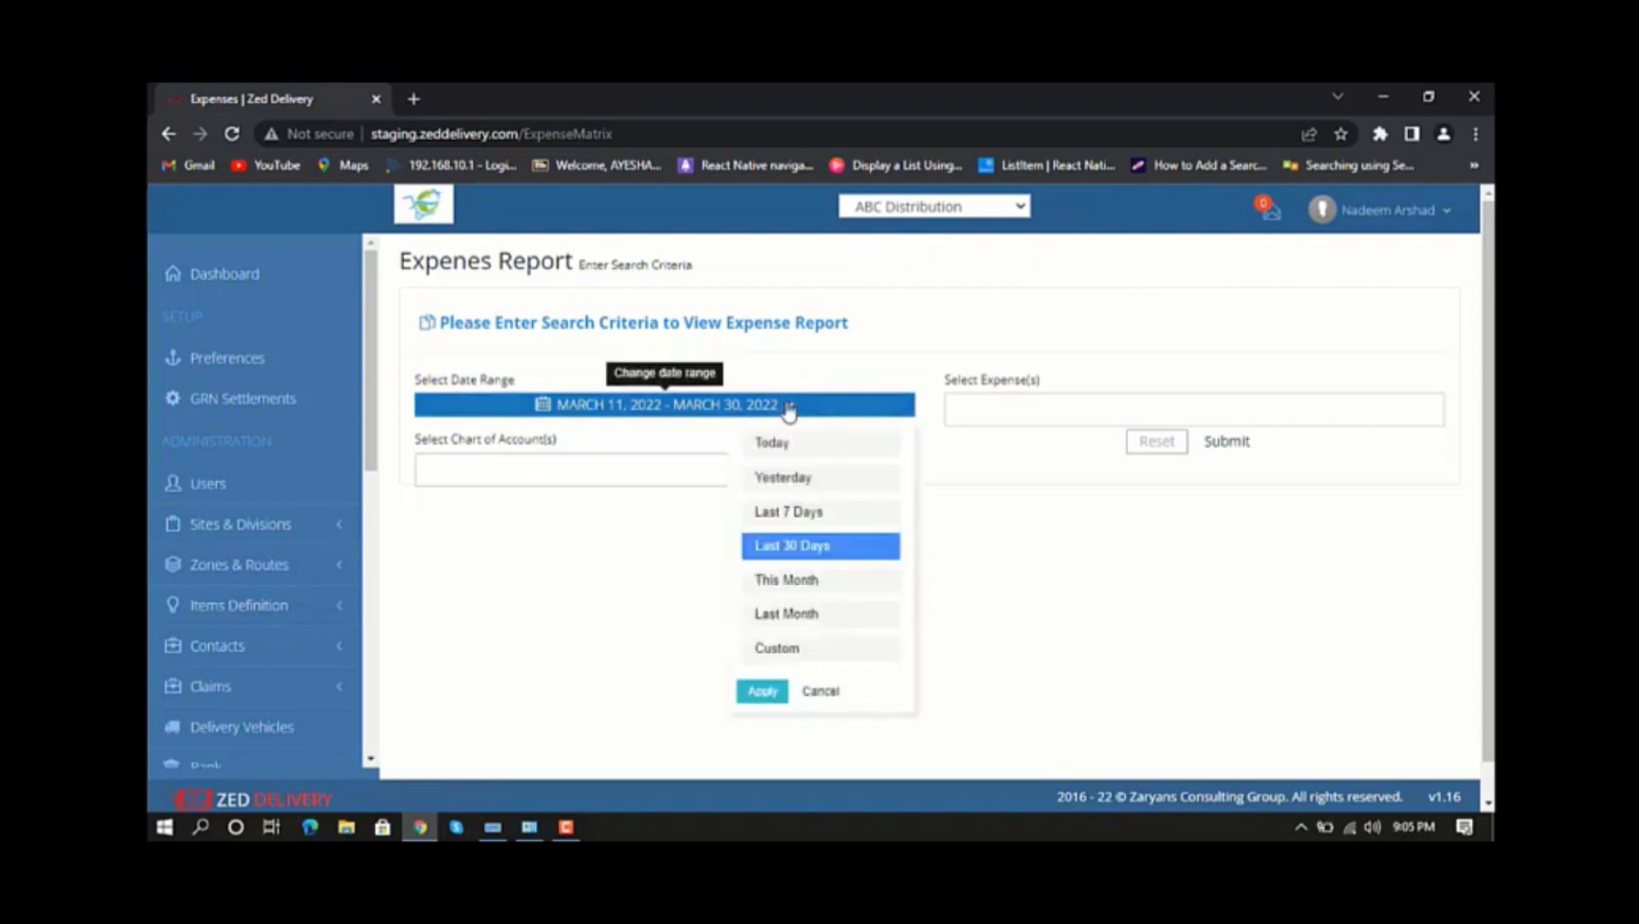
click(799, 460)
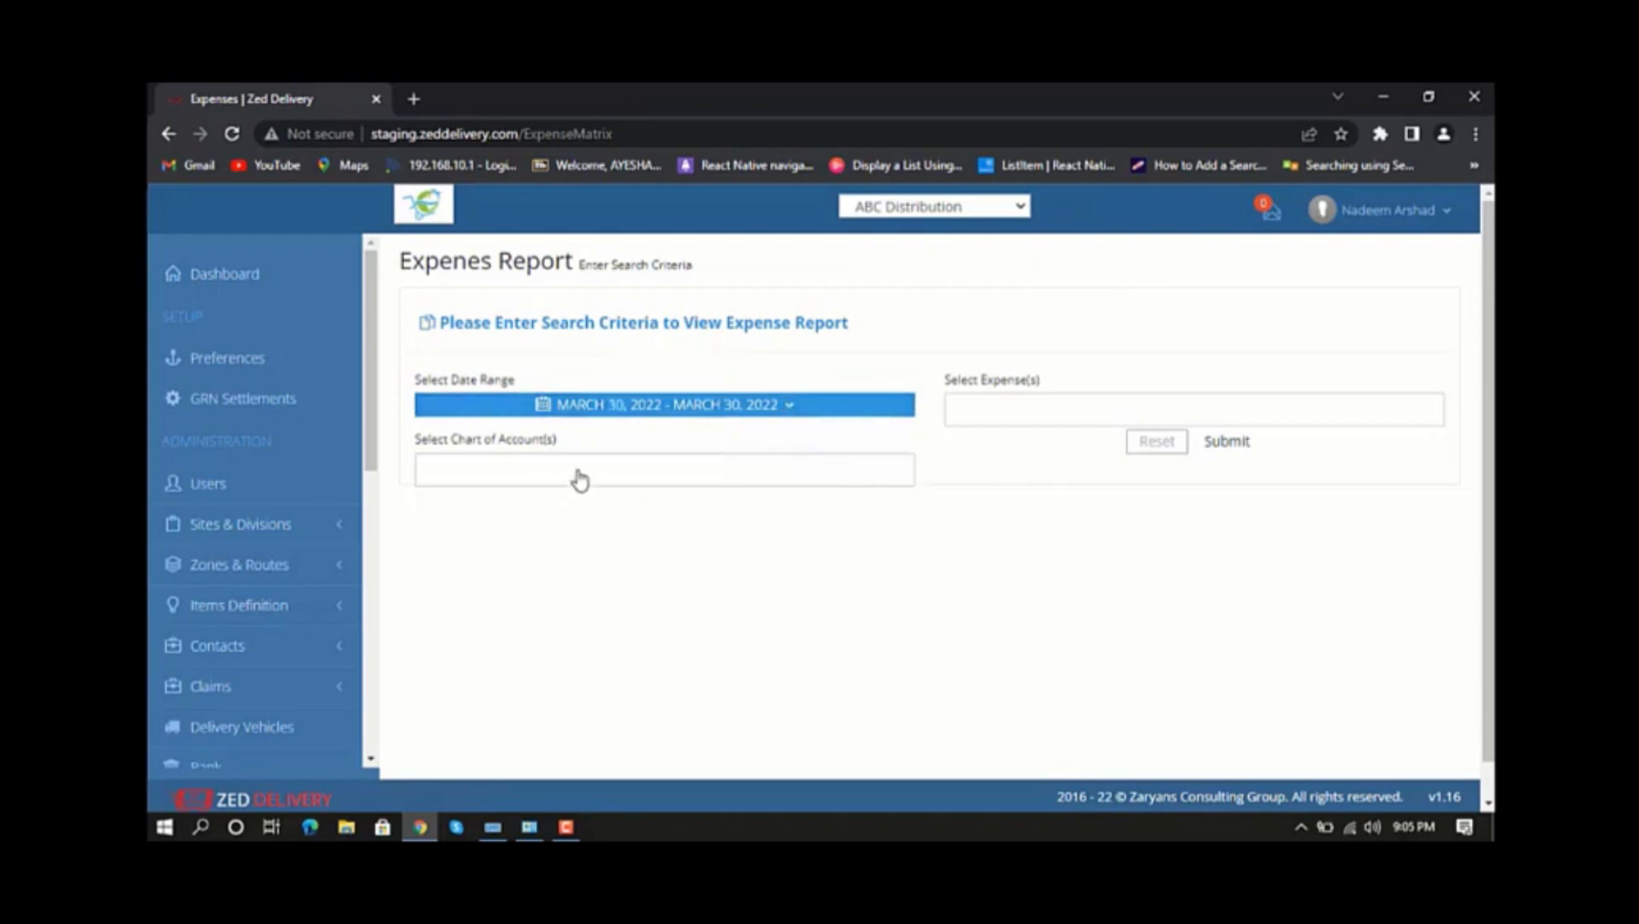
Filter the report by account 03-001 Fuel Expenses and the Transport expense, generate it and check the total amount.
click(578, 478)
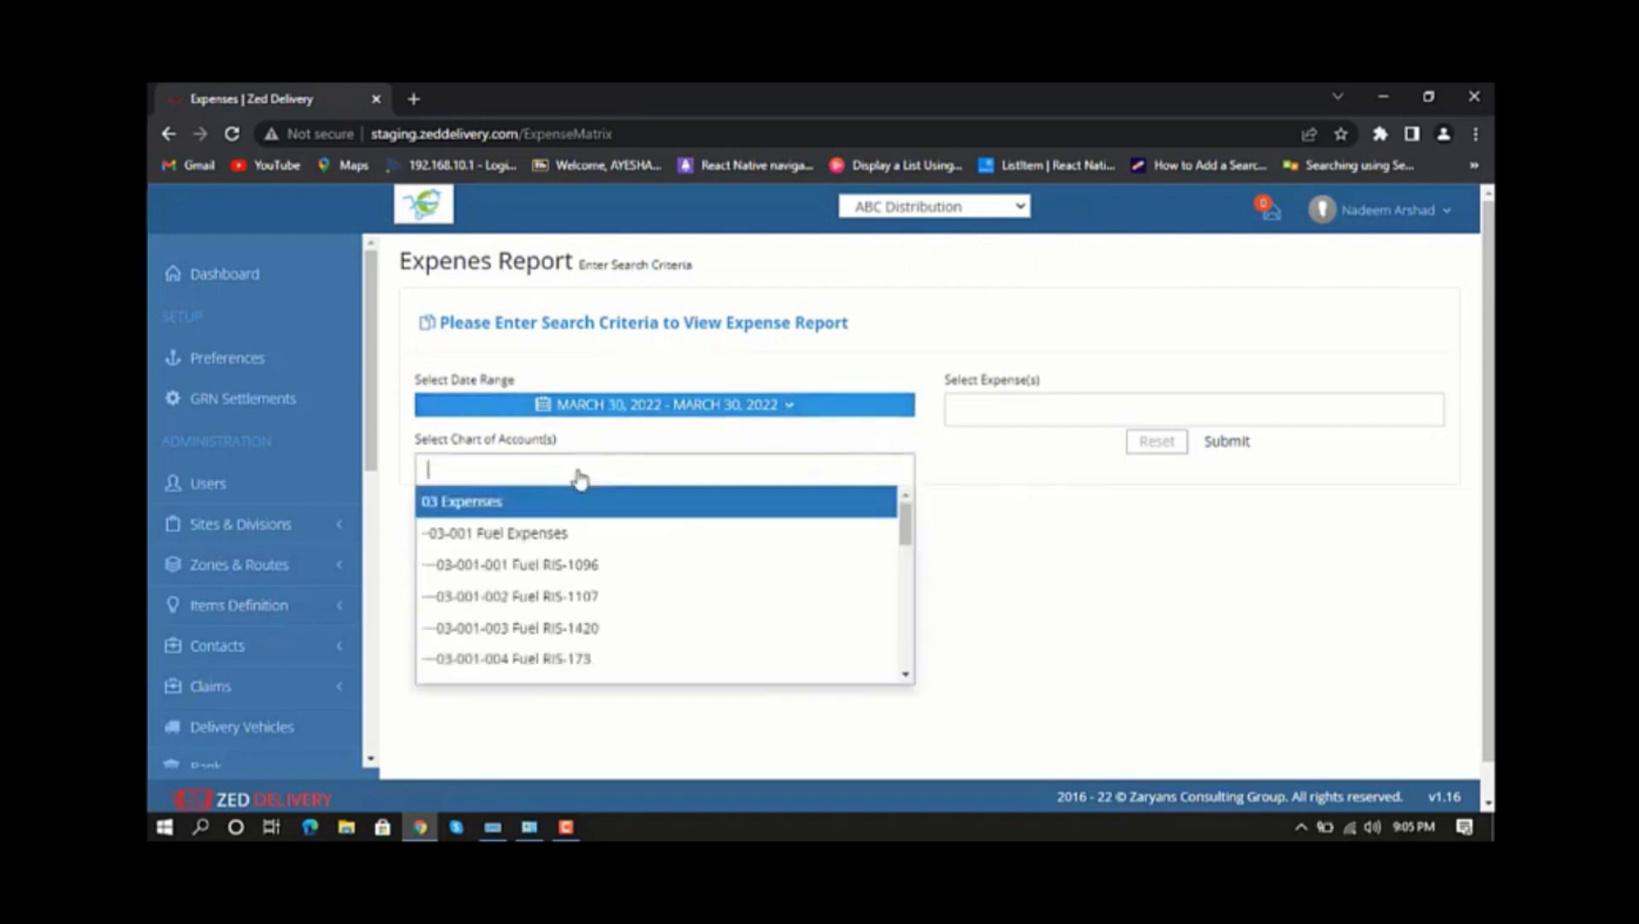
click(548, 533)
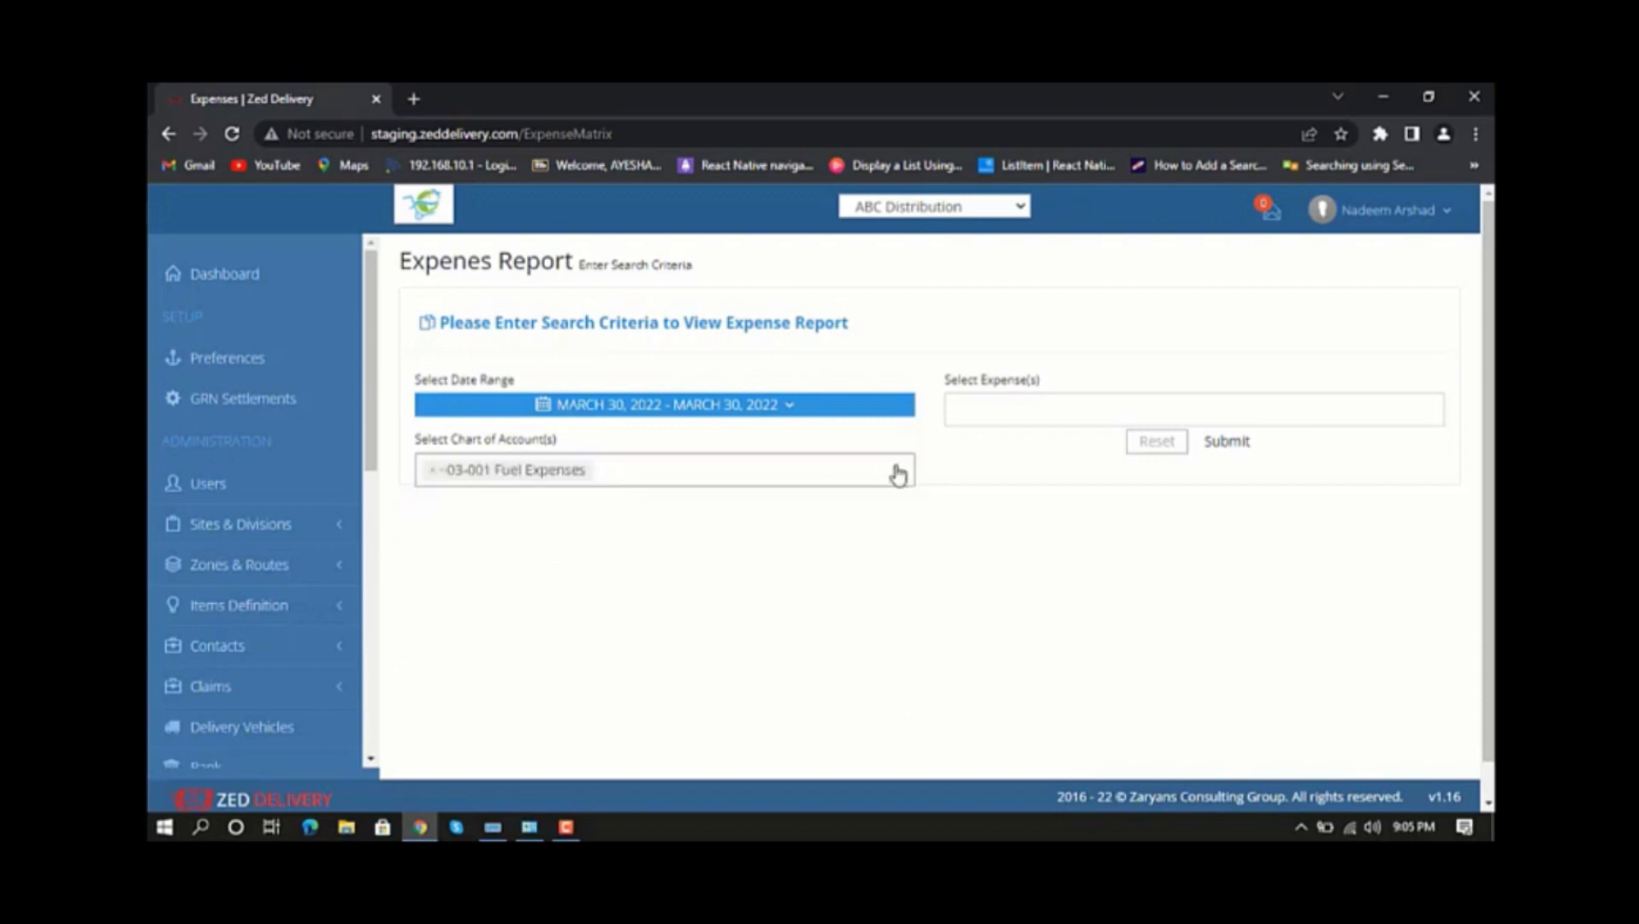
click(992, 412)
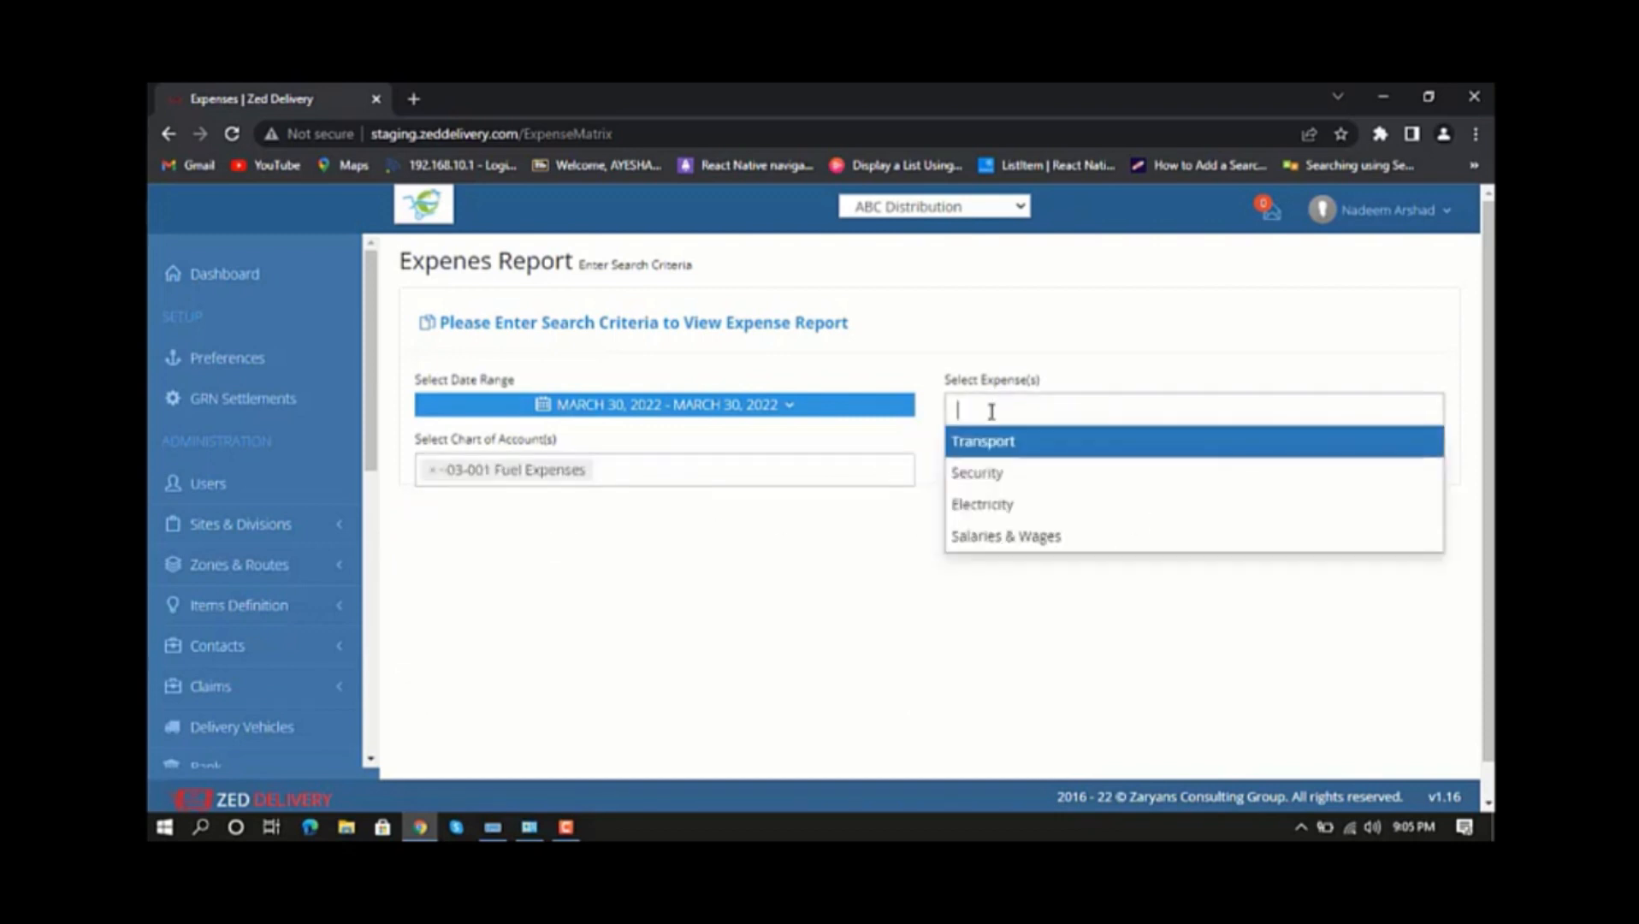
click(993, 458)
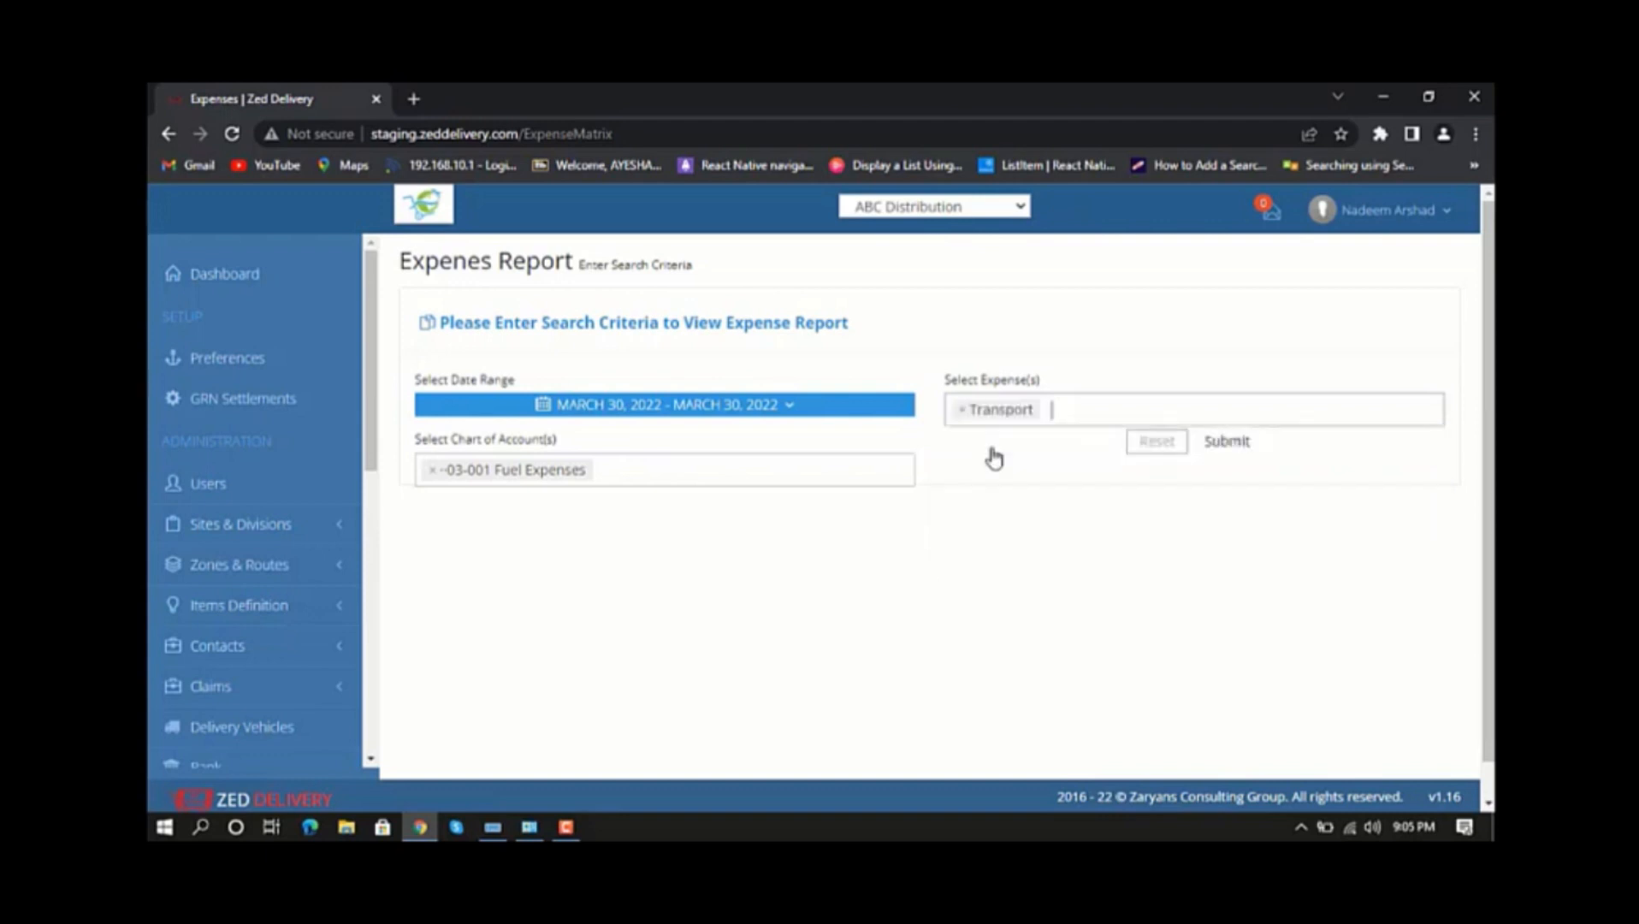
click(1228, 441)
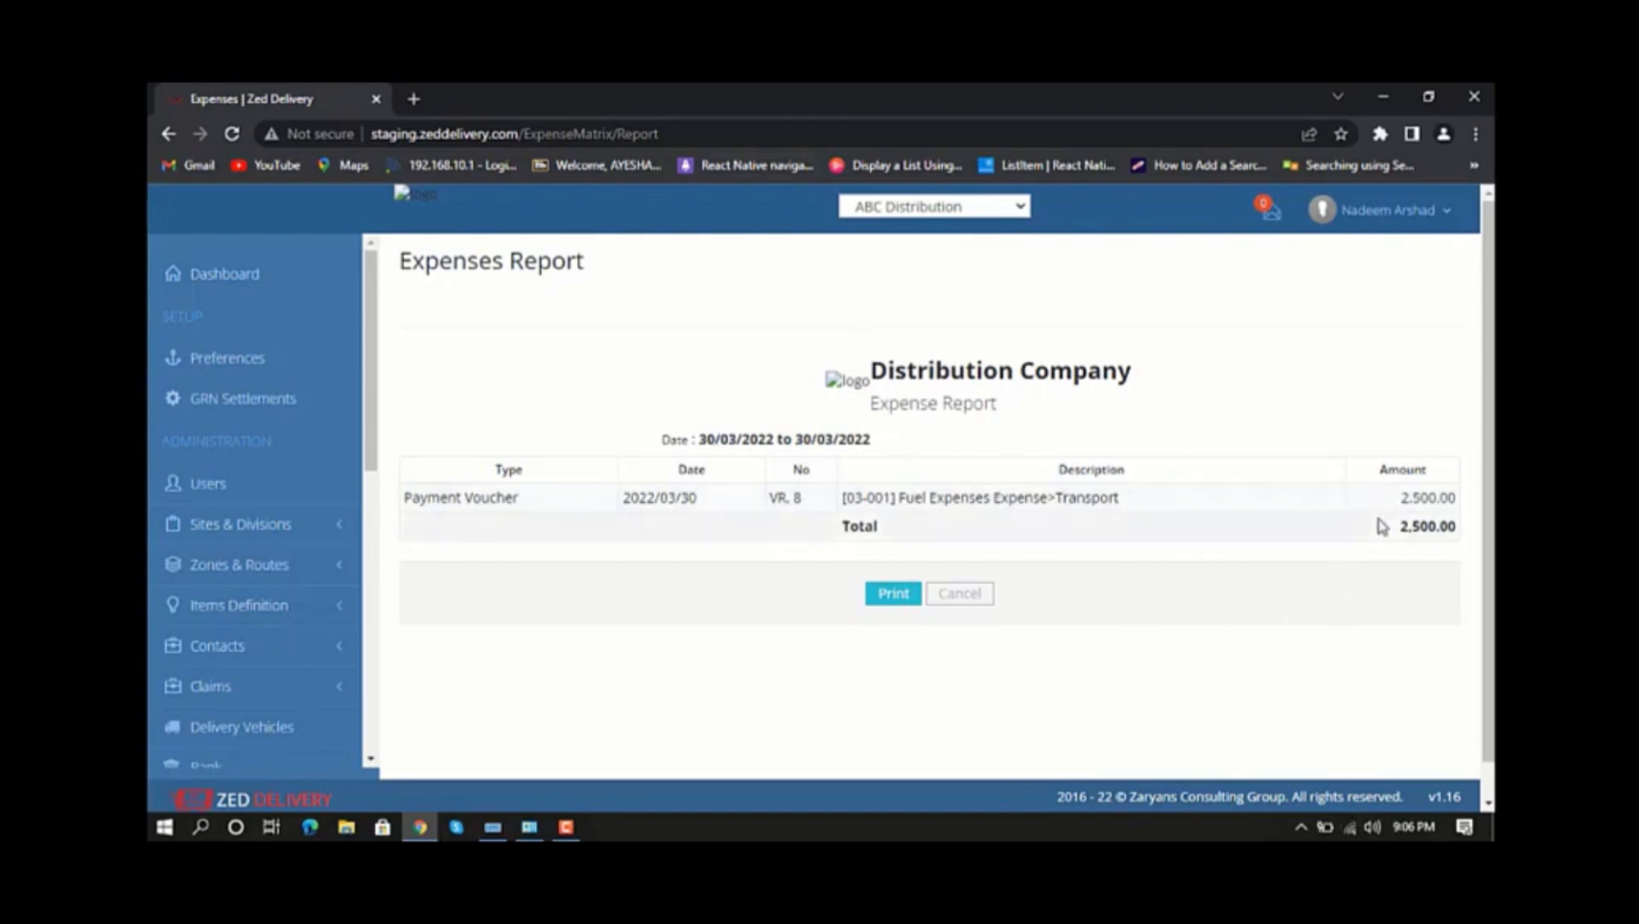
drag(1404, 530, 1468, 528)
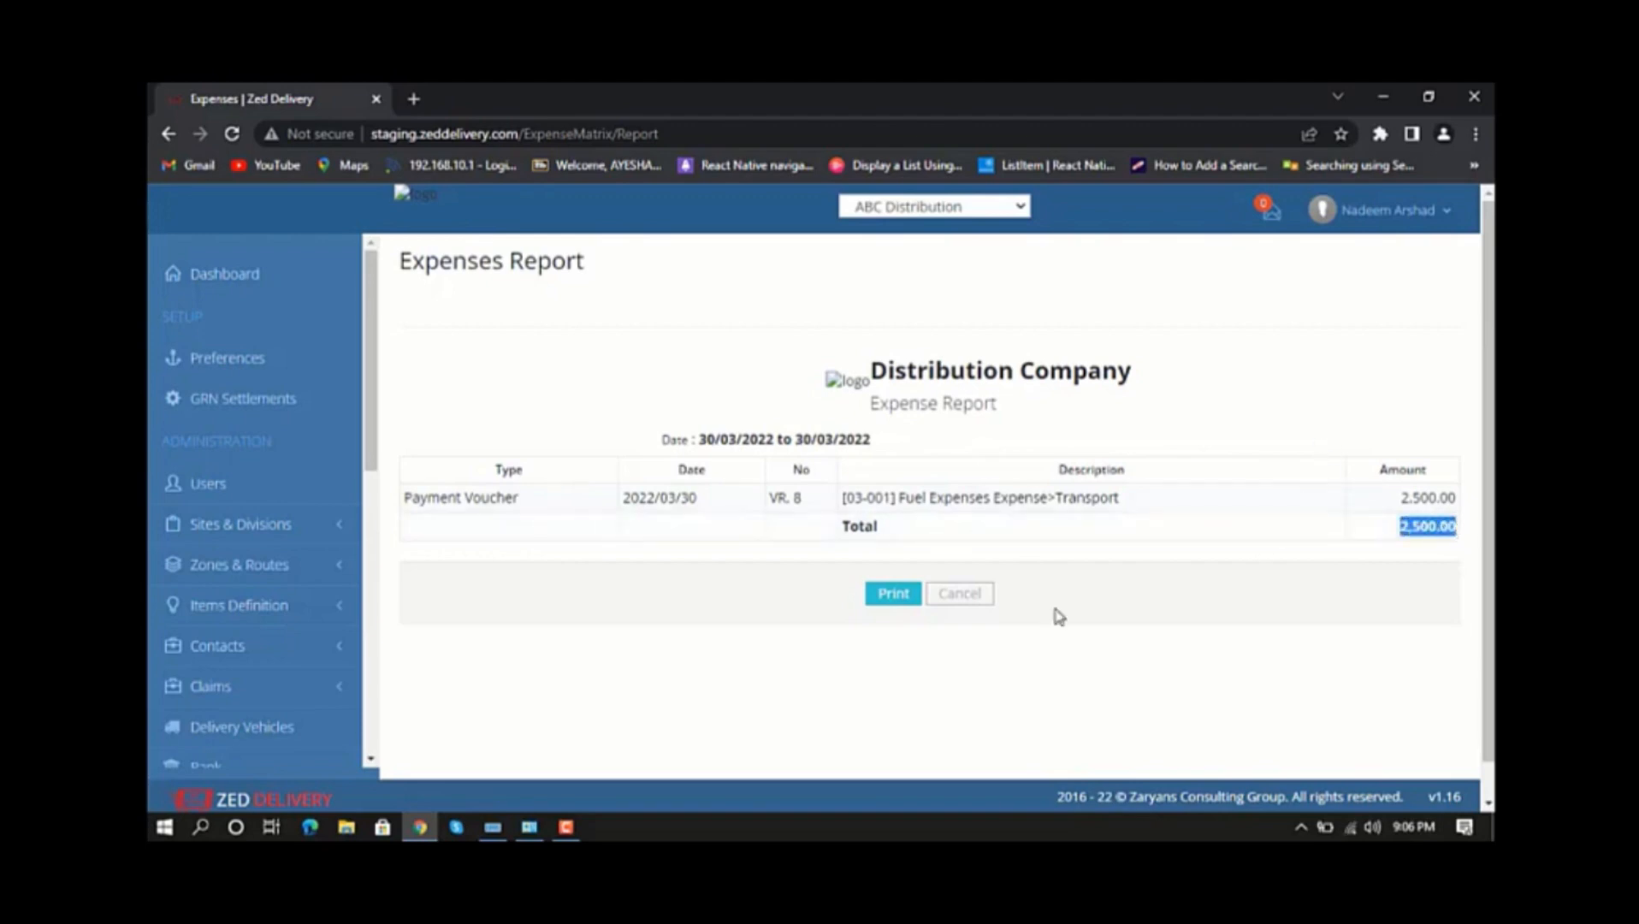